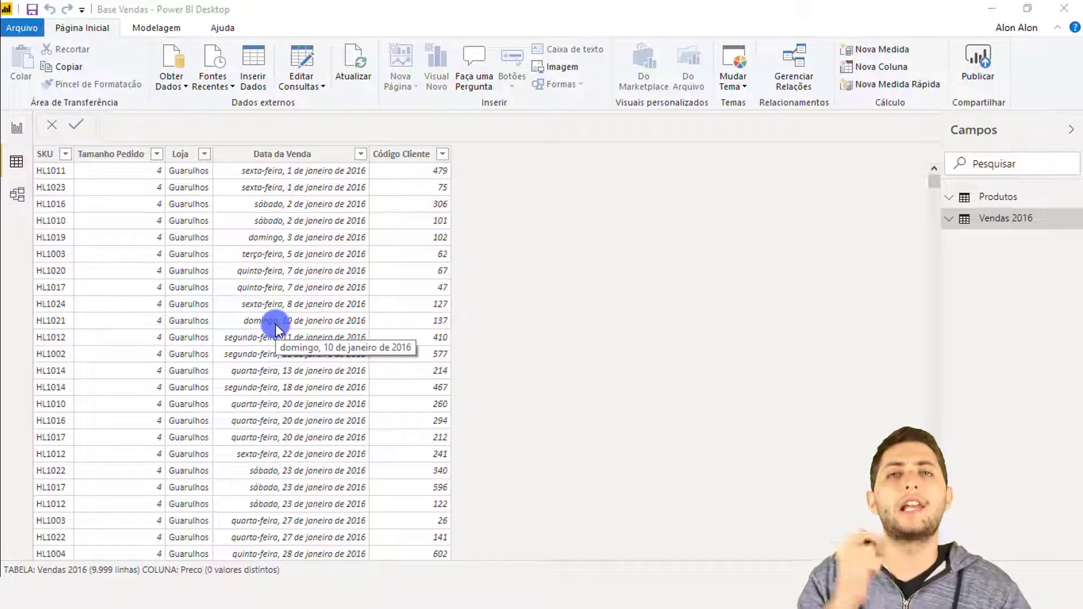
- Look through the Produtos and Vendas 2016 tables, examining the Produtos columns from SKU to Custo Unitário
left_click(1015, 195)
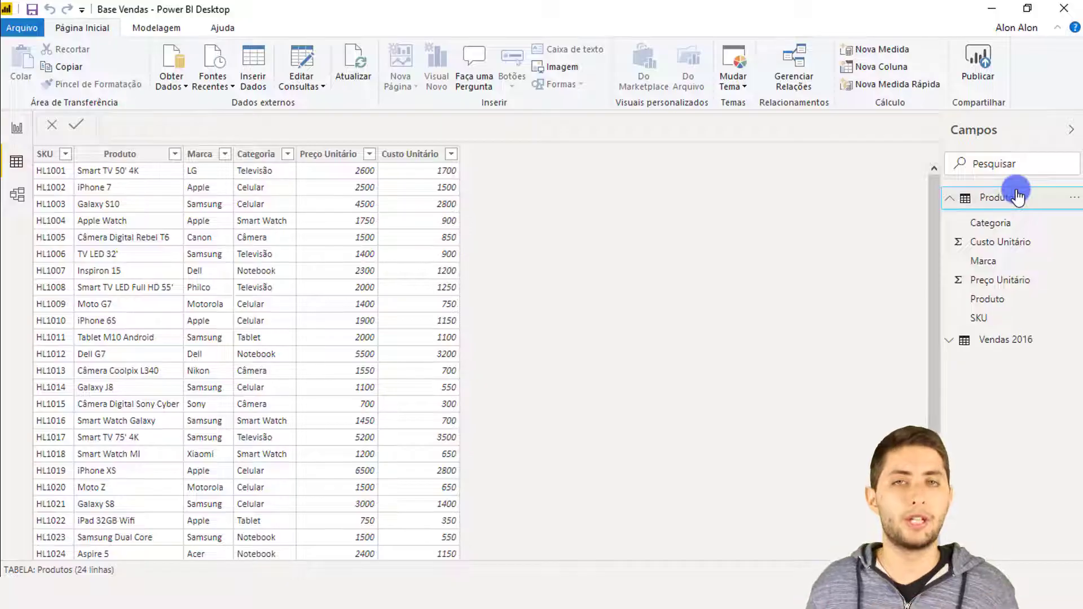
left_click(1013, 195)
left_click(998, 220)
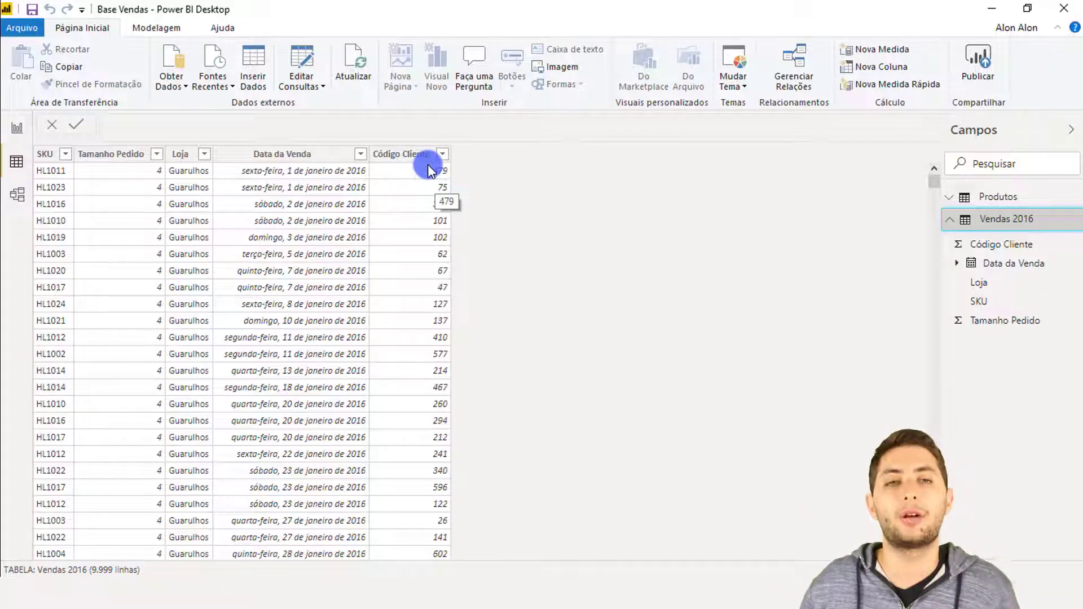
left_click(1019, 194)
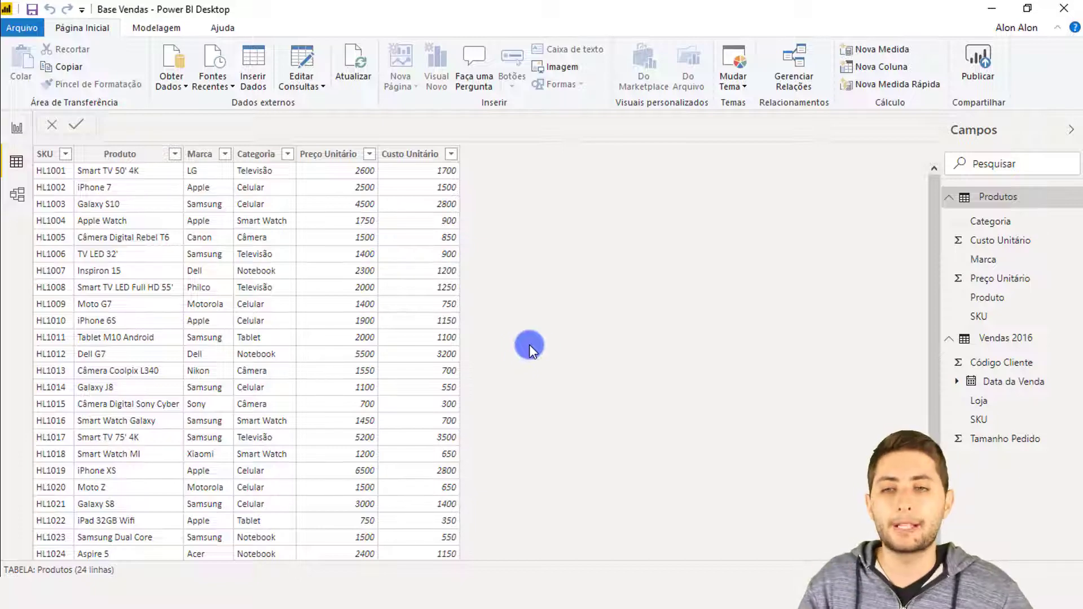
left_click(44, 155)
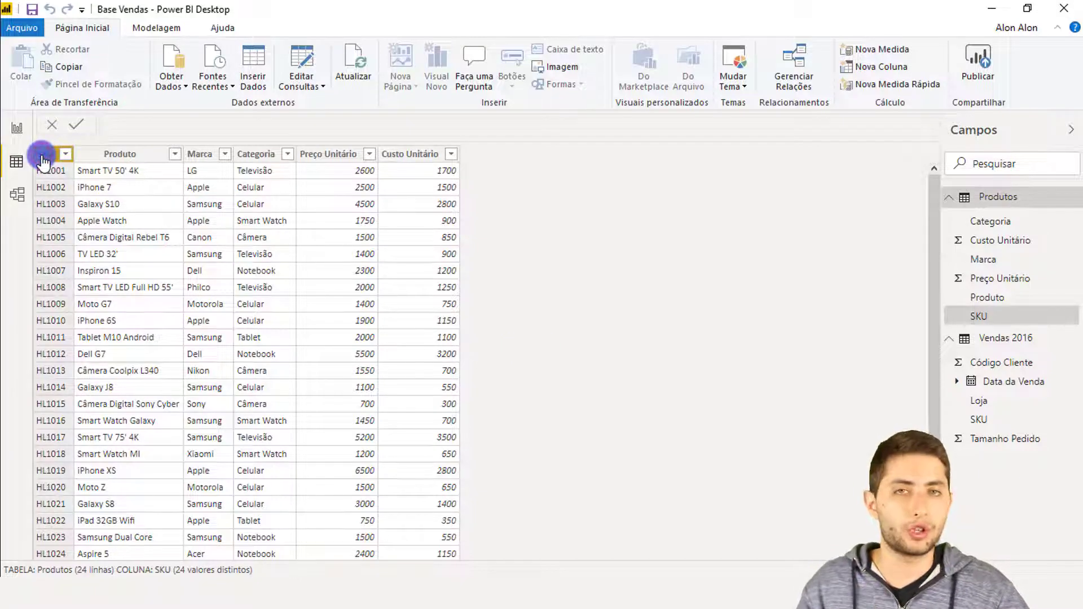
left_click(134, 154)
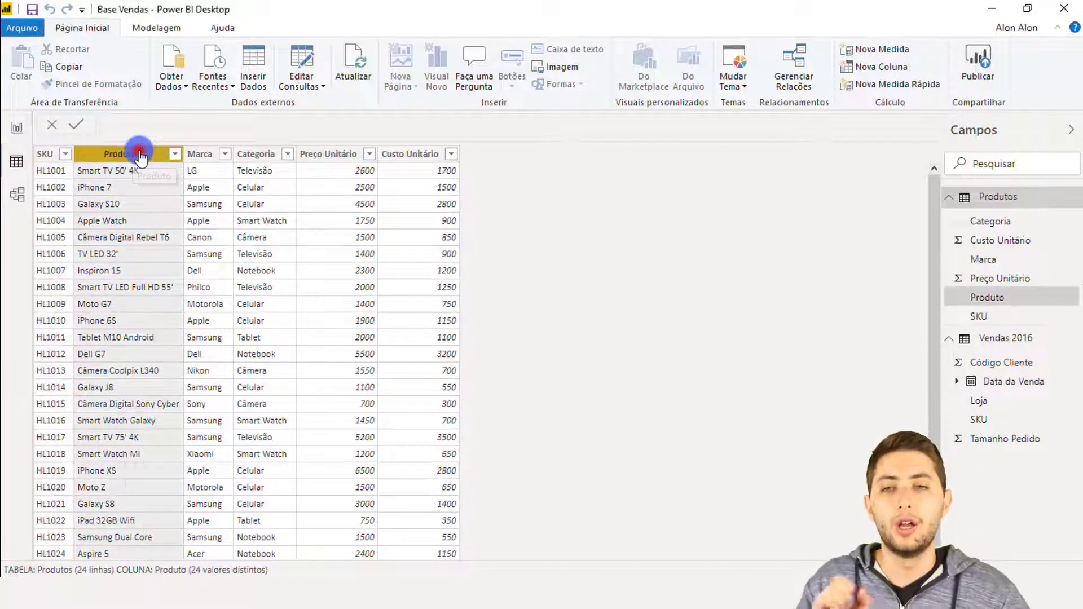
left_click(204, 154)
left_click(258, 154)
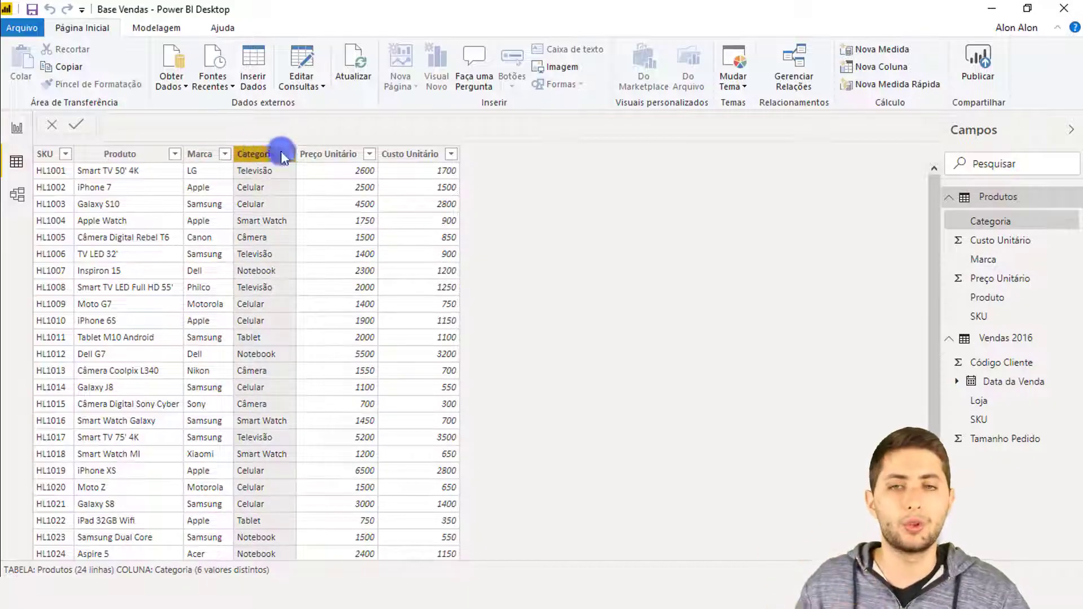
left_click(314, 154)
left_click(411, 154)
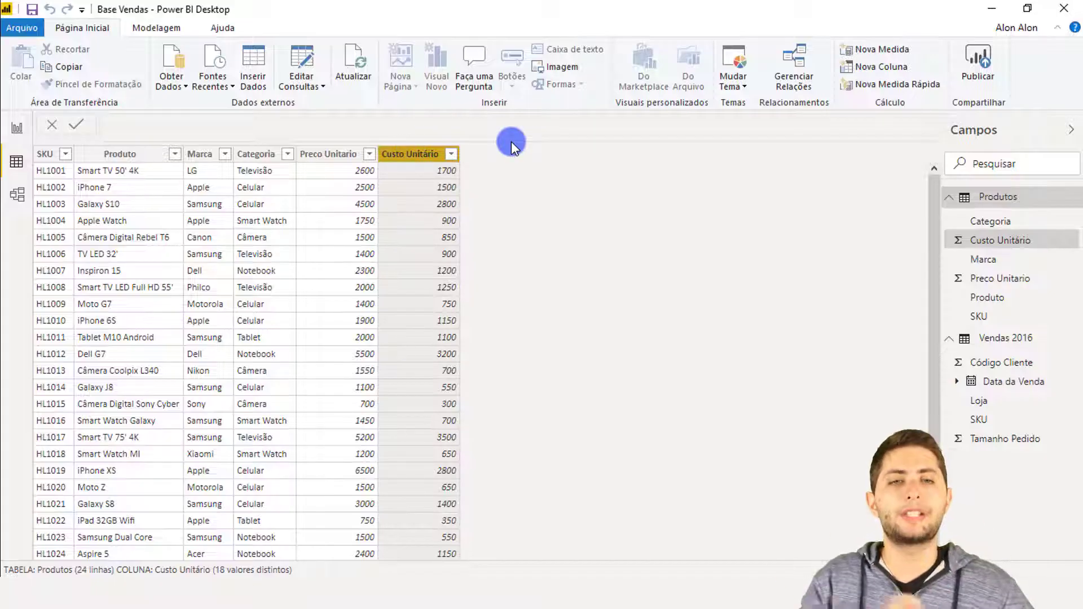
- Examine the SKU and Tamanho Pedido columns of the Vendas 2016 table
left_click(1022, 196)
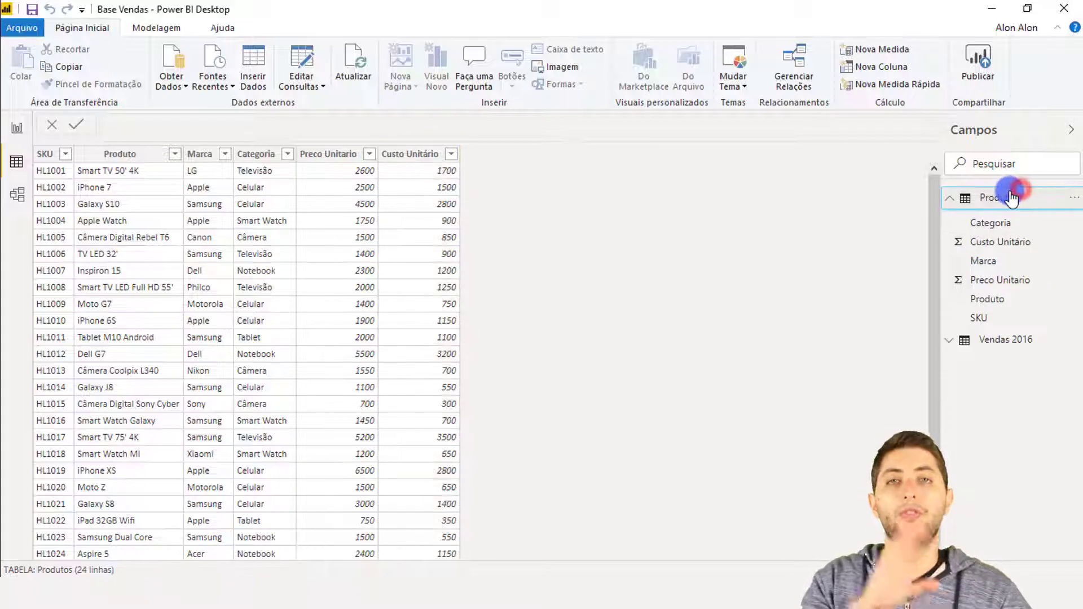
left_click(1022, 196)
left_click(1008, 219)
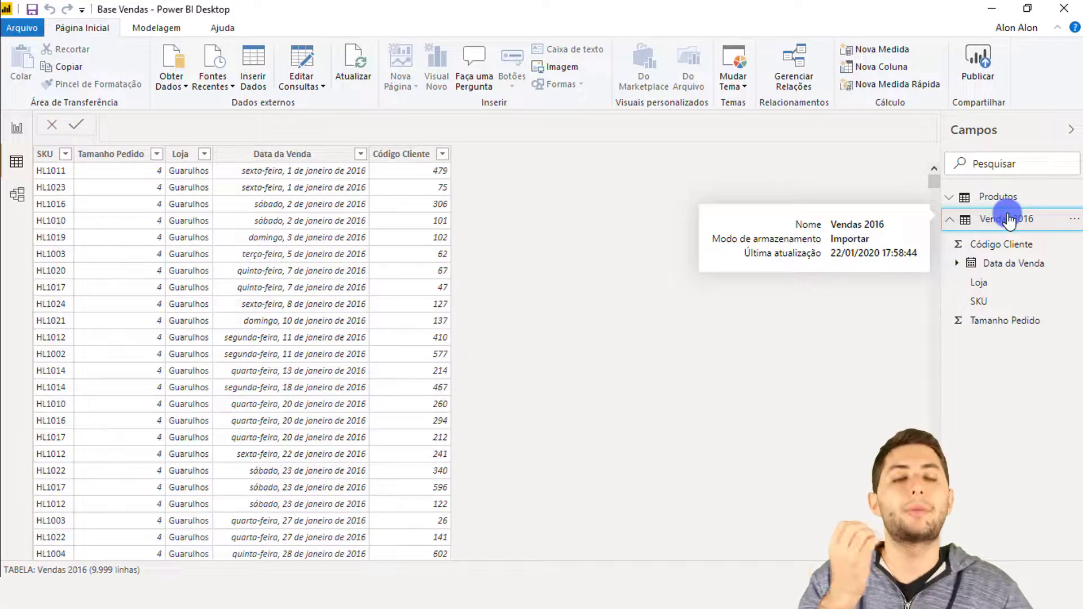
left_click(46, 154)
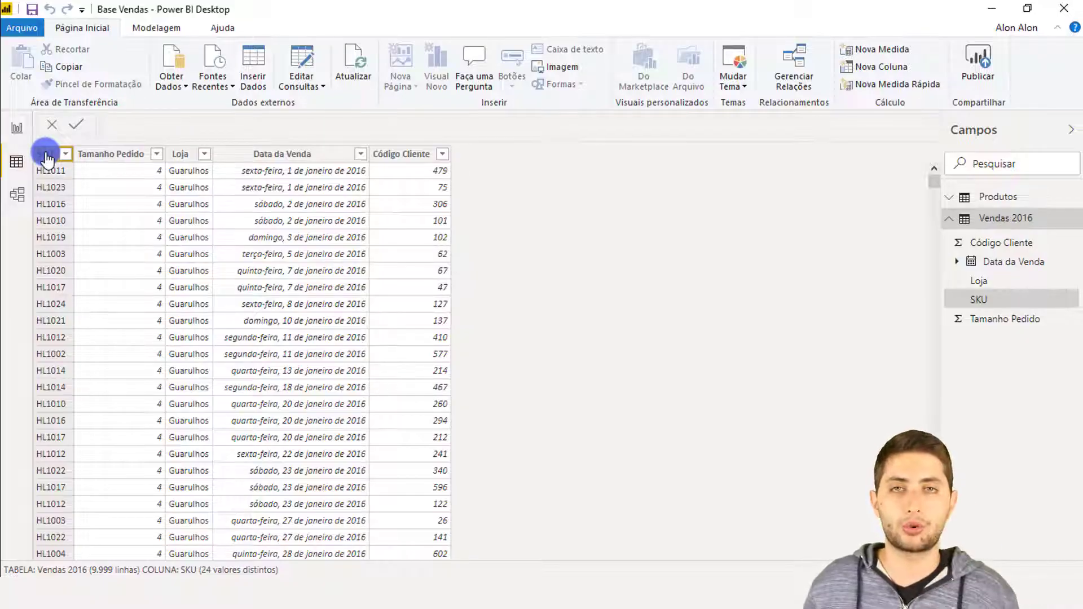
left_click(89, 159)
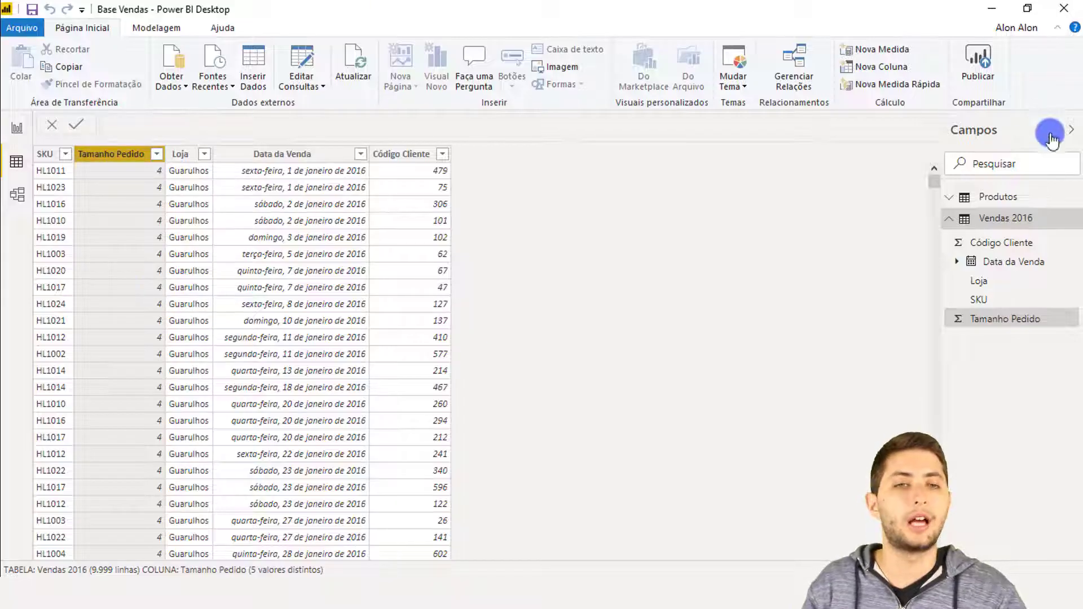
- Trace the SKU of the first Vendas 2016 sale, HL1011, to its product and unit price in the Produtos table
left_click(1001, 199)
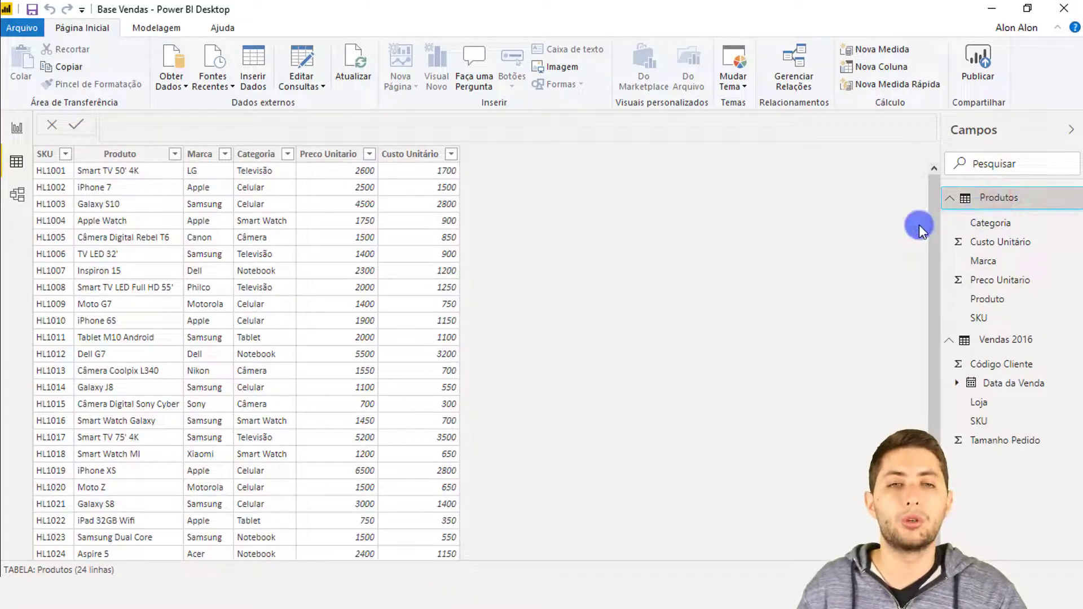
left_click(984, 201)
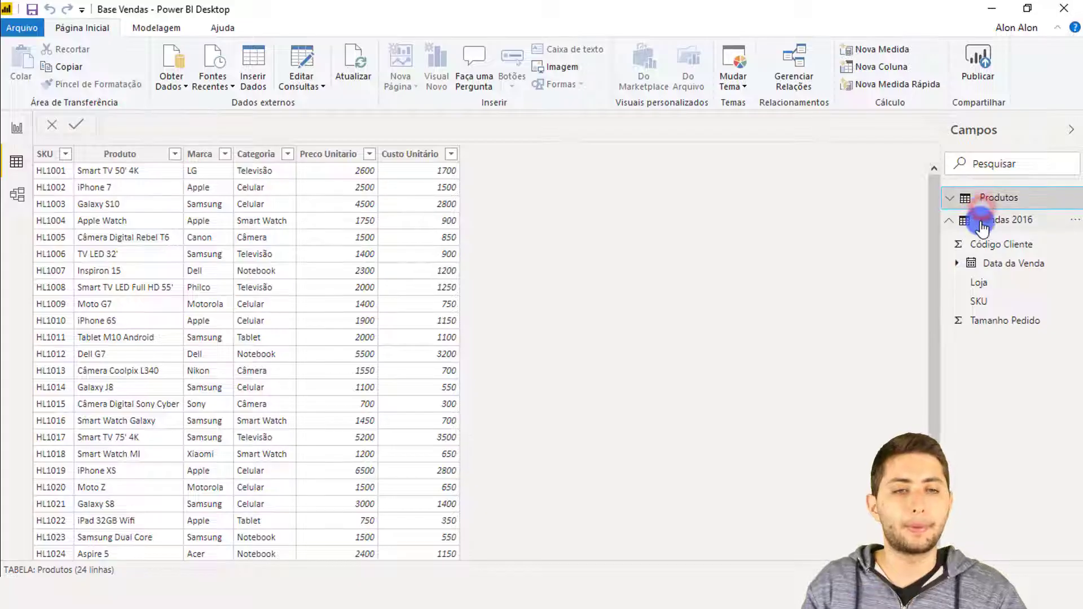
left_click(982, 225)
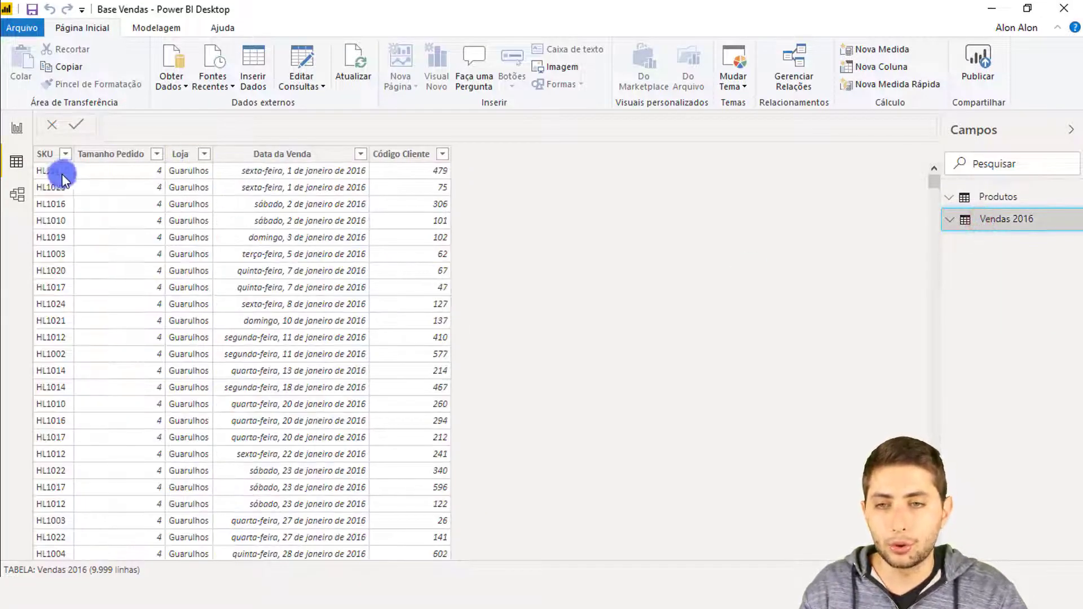
left_click(48, 174)
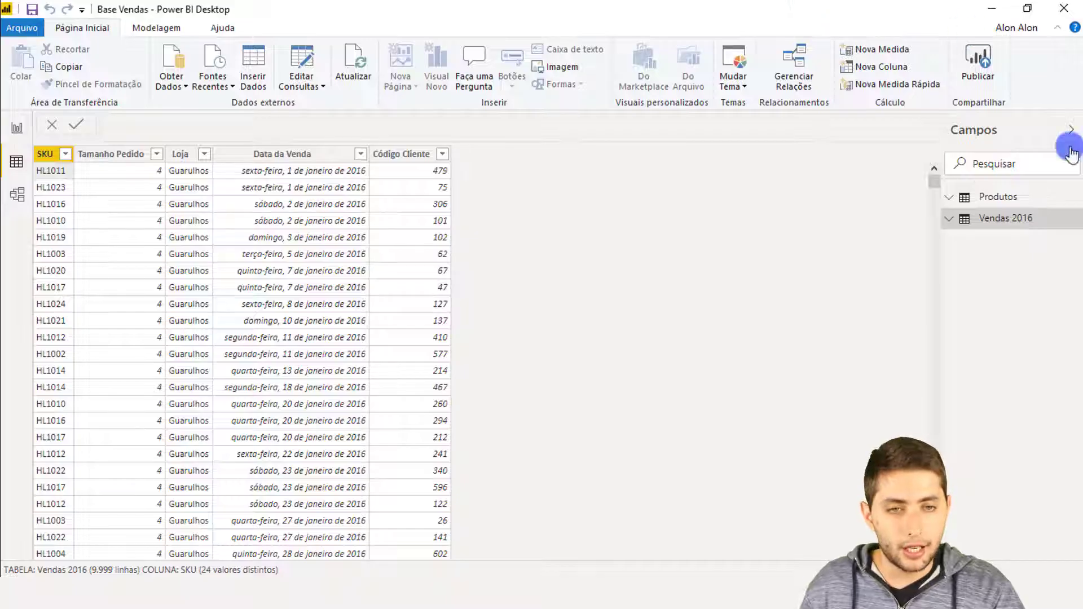
left_click(986, 197)
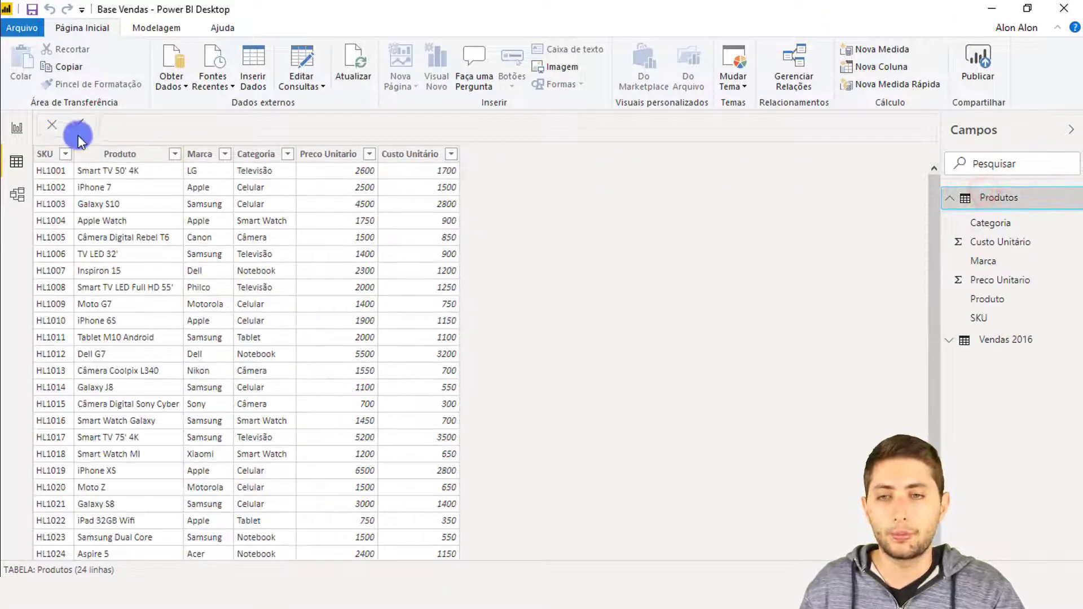
left_click(49, 157)
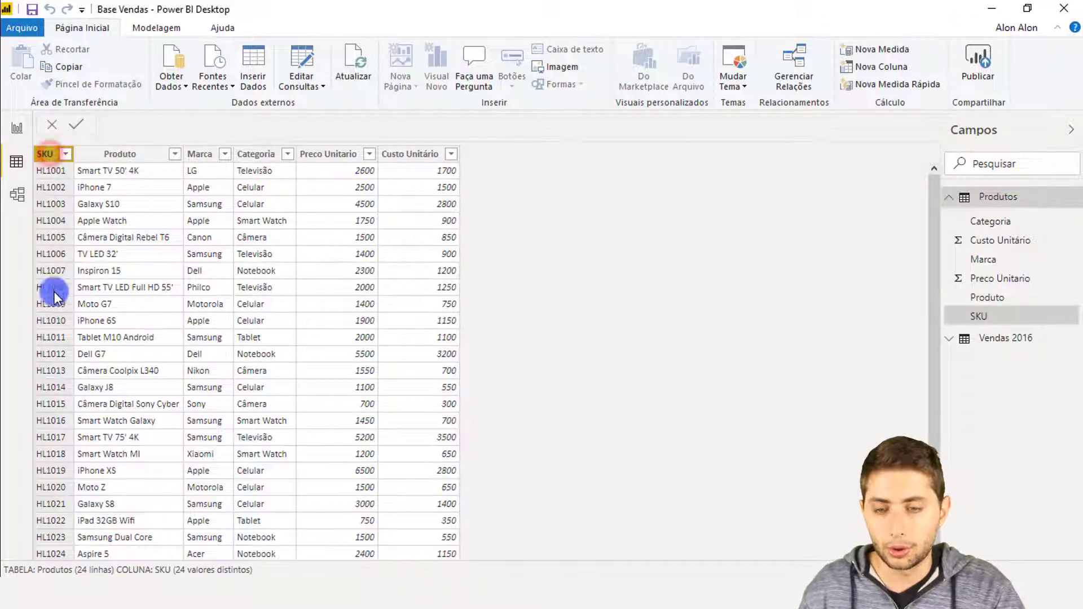
left_click(53, 338)
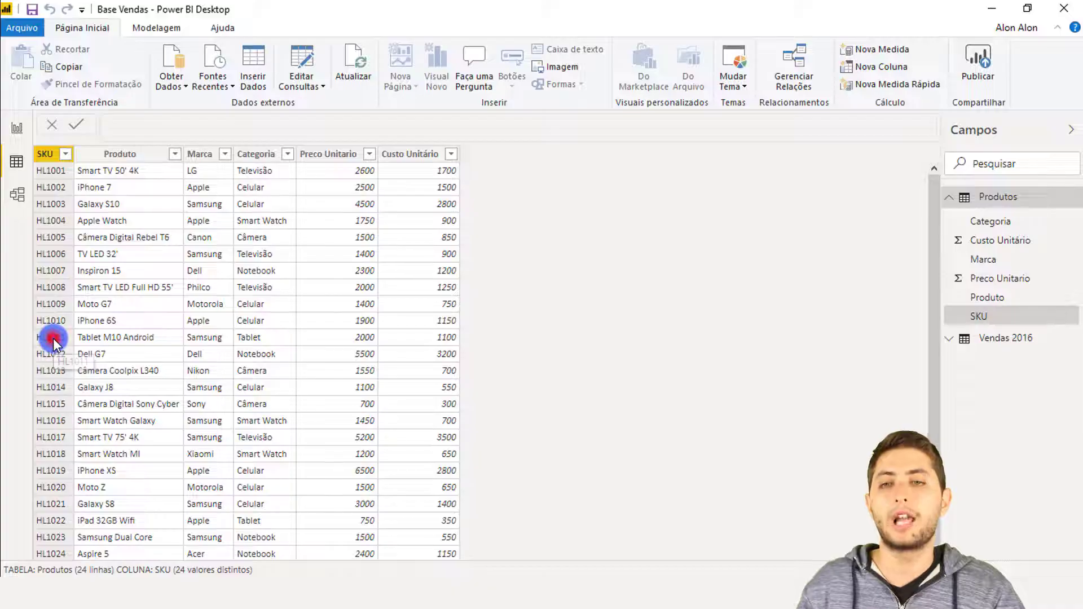
left_click(140, 337)
left_click(349, 342)
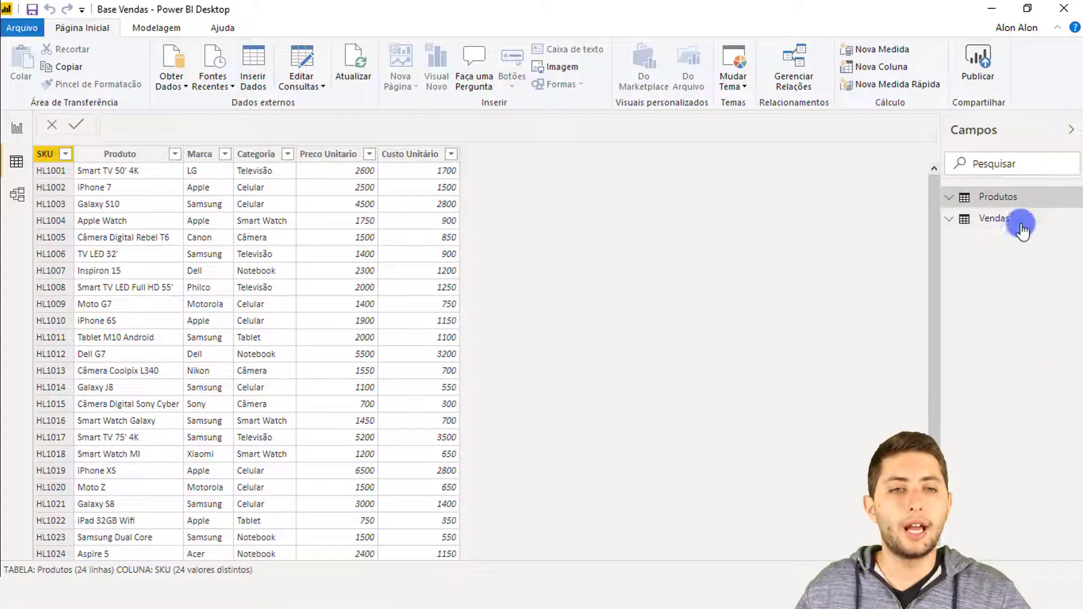
- Add a calculated column named "Preco do Produto" to the Vendas 2016 table and enlarge the formula text
left_click(1012, 223)
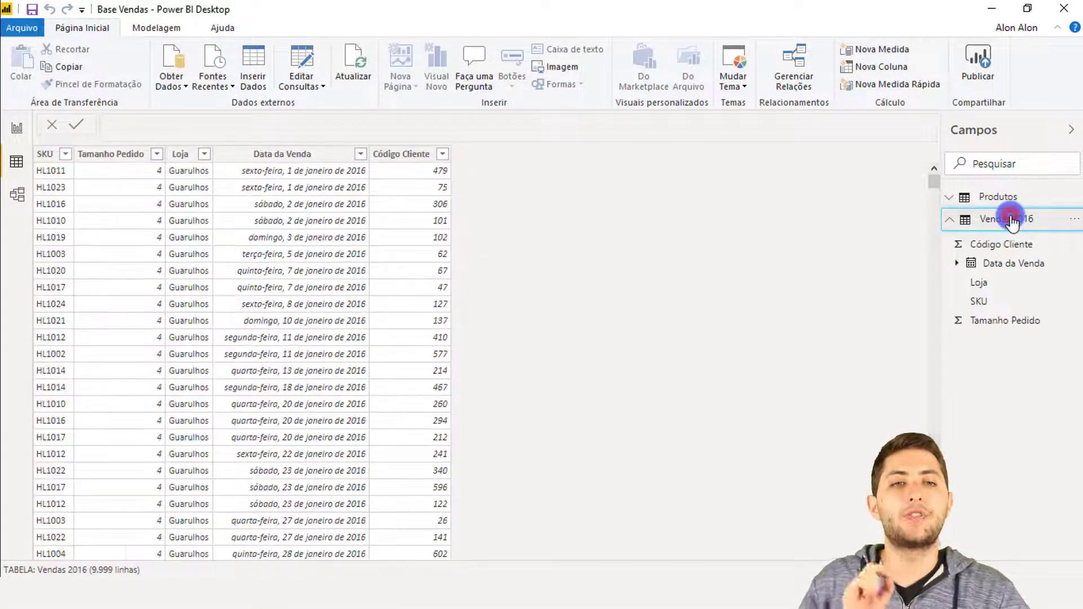
left_click(981, 226)
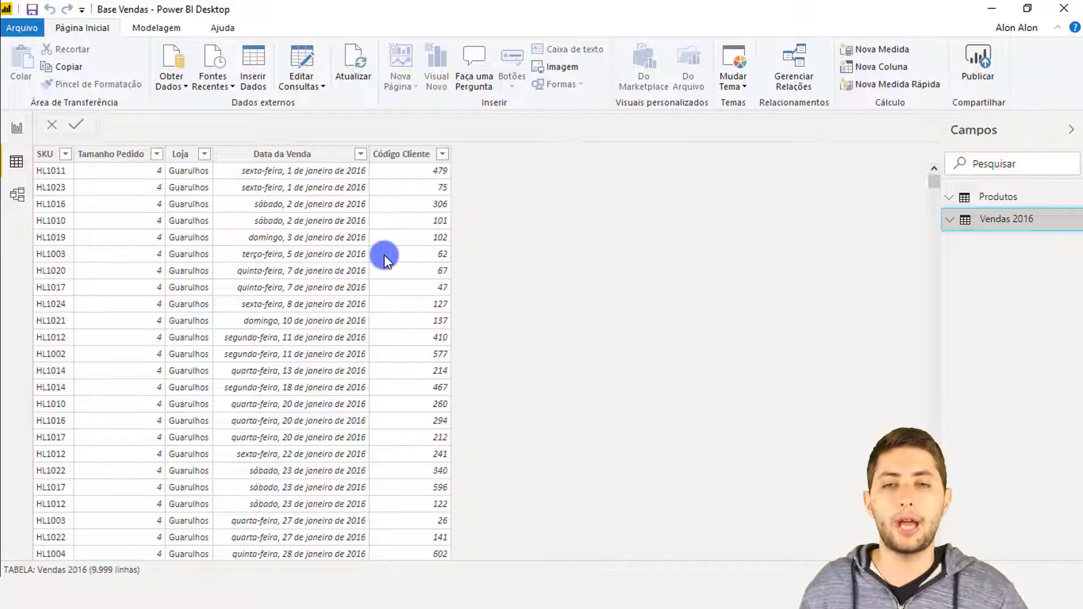
right_click(301, 258)
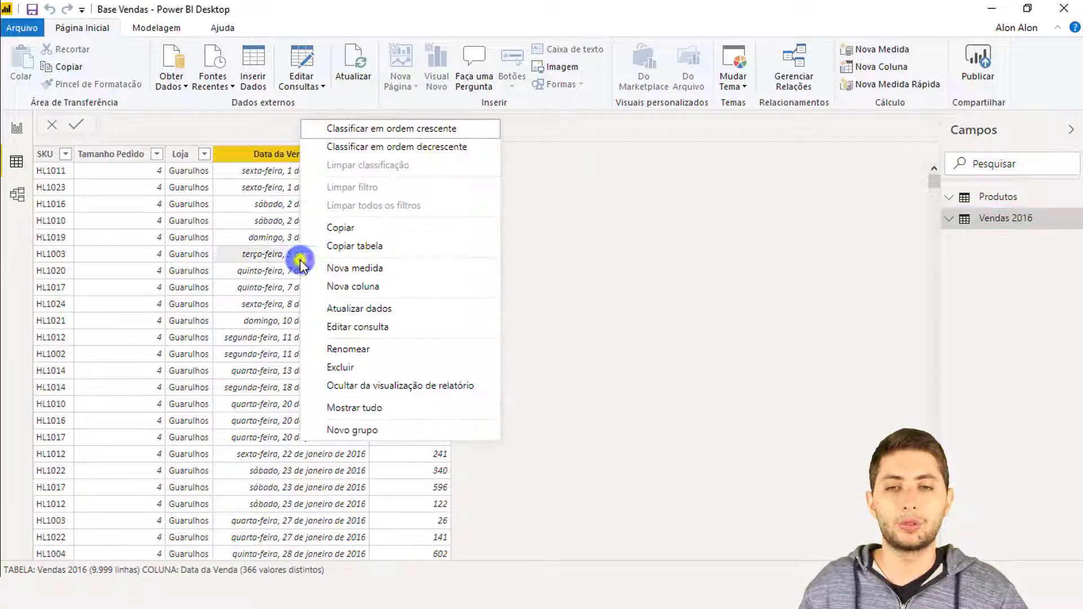
left_click(369, 286)
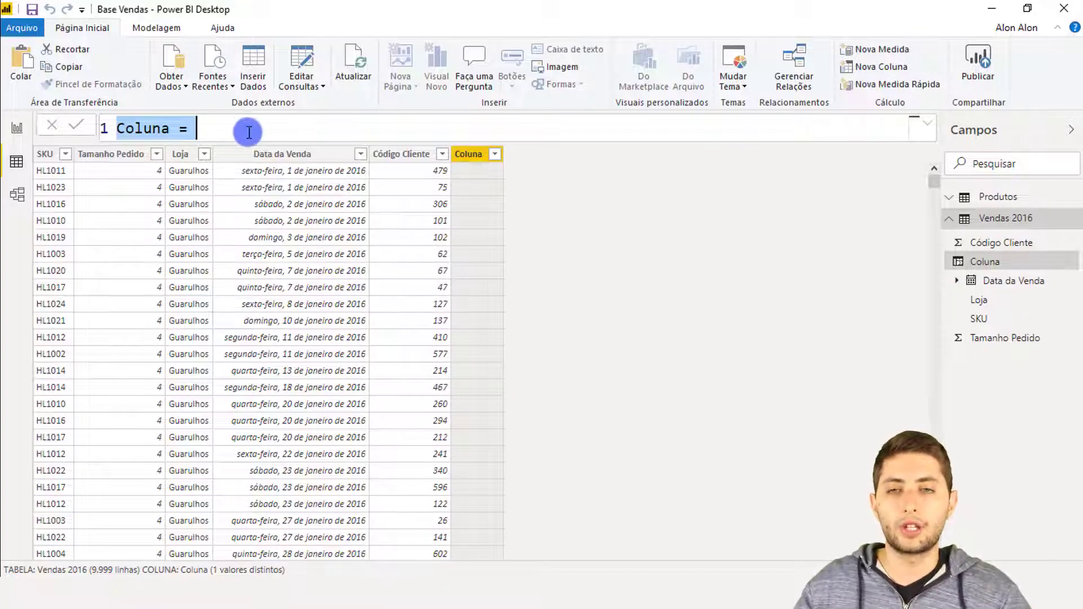
scroll(240, 127, "up", 2)
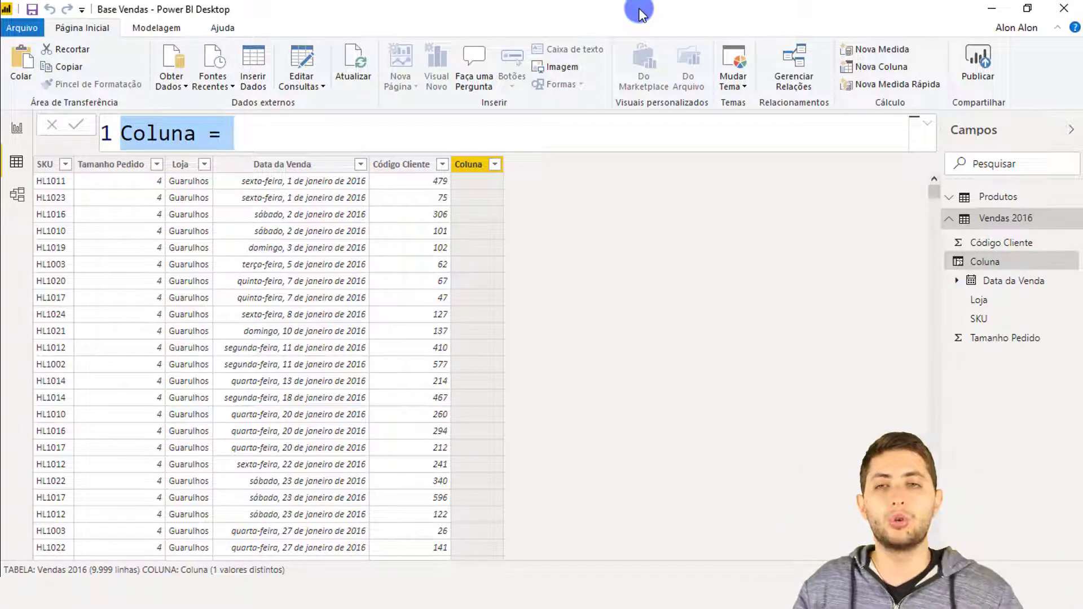
scroll(307, 127, "up", 1)
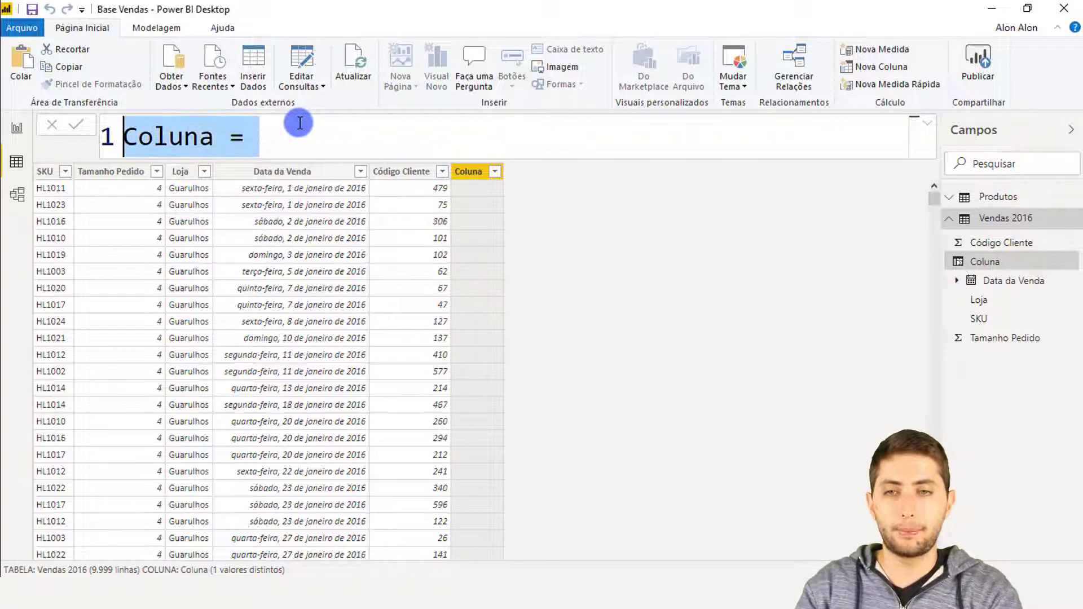
type("Preco do Prod")
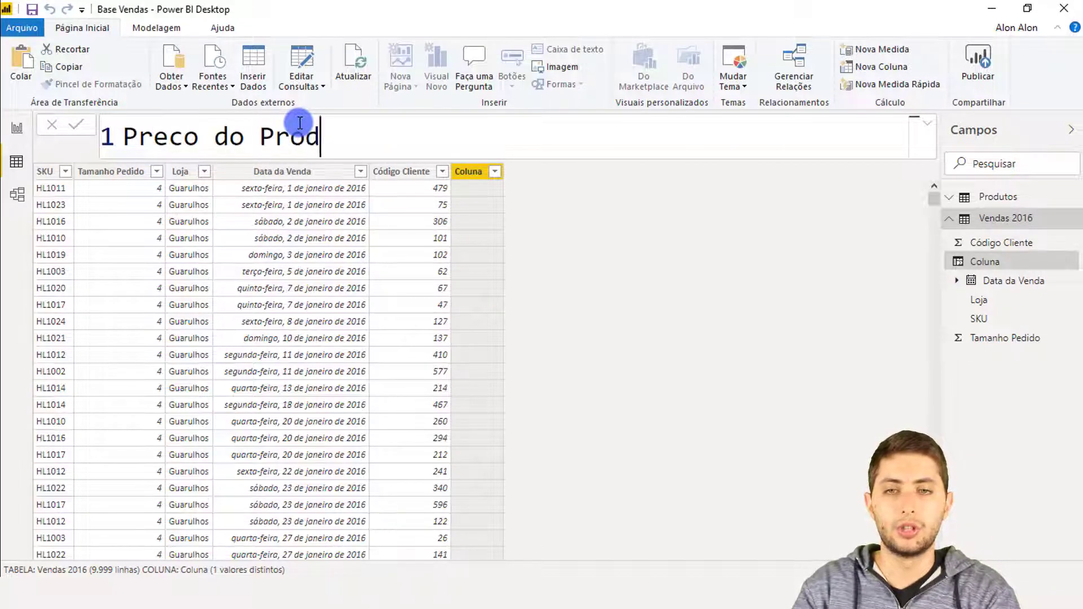
type("uto =")
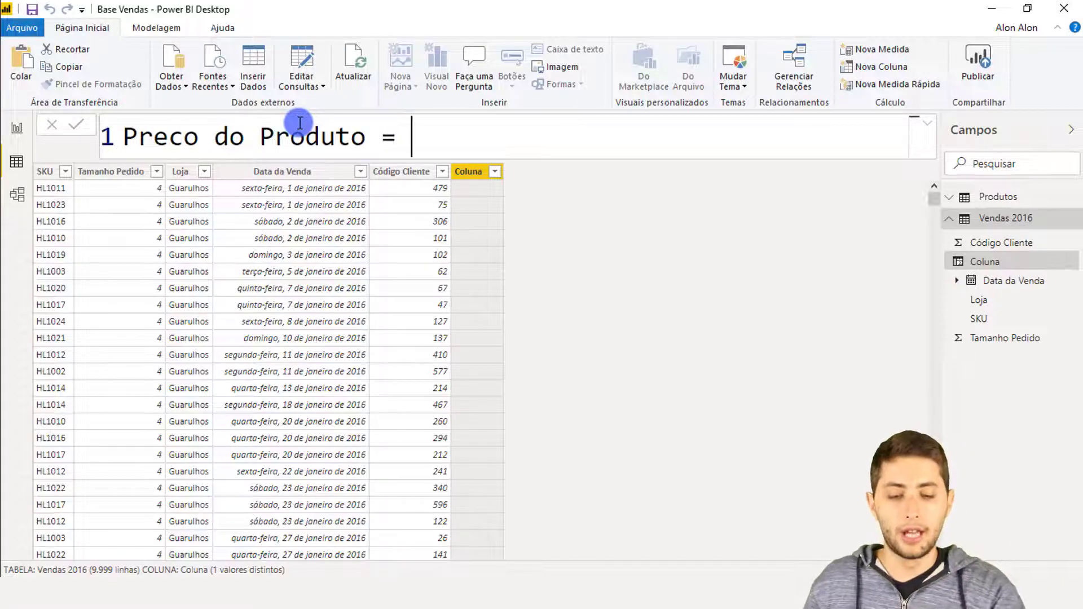
- Begin the column's formula with LOOKUPVALUE, using Produtos[Preco Unitario] as the result column
type("look")
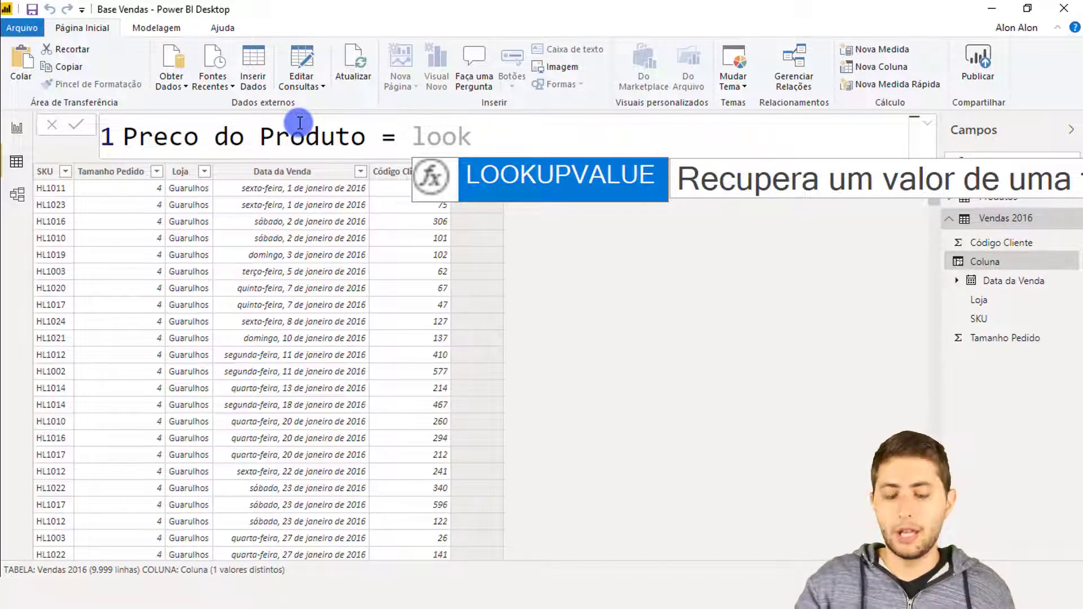
key("Tab")
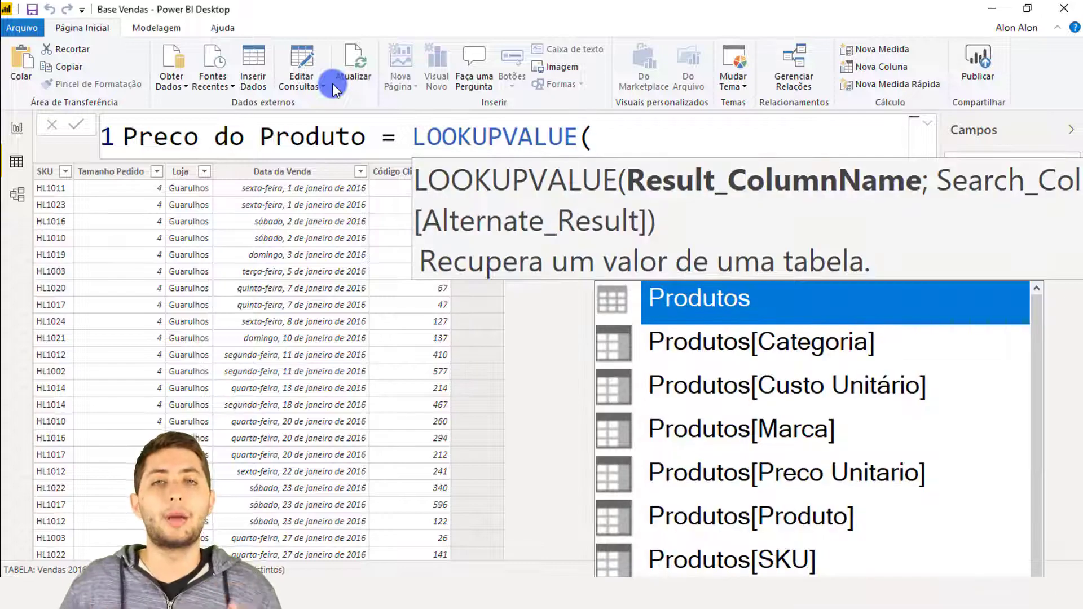
scroll(557, 165, "down", 1)
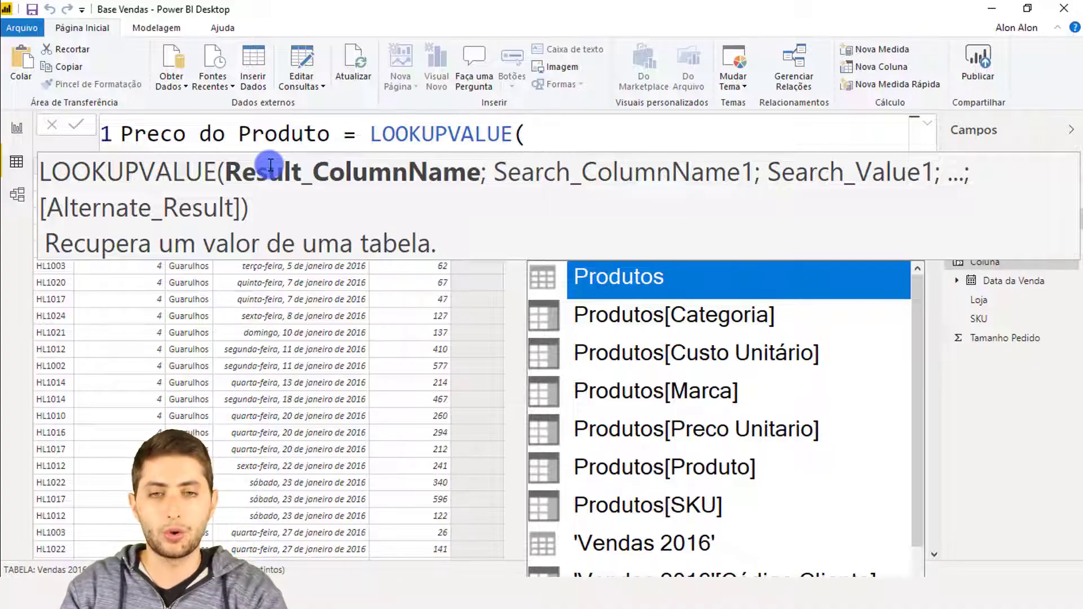
type("preco")
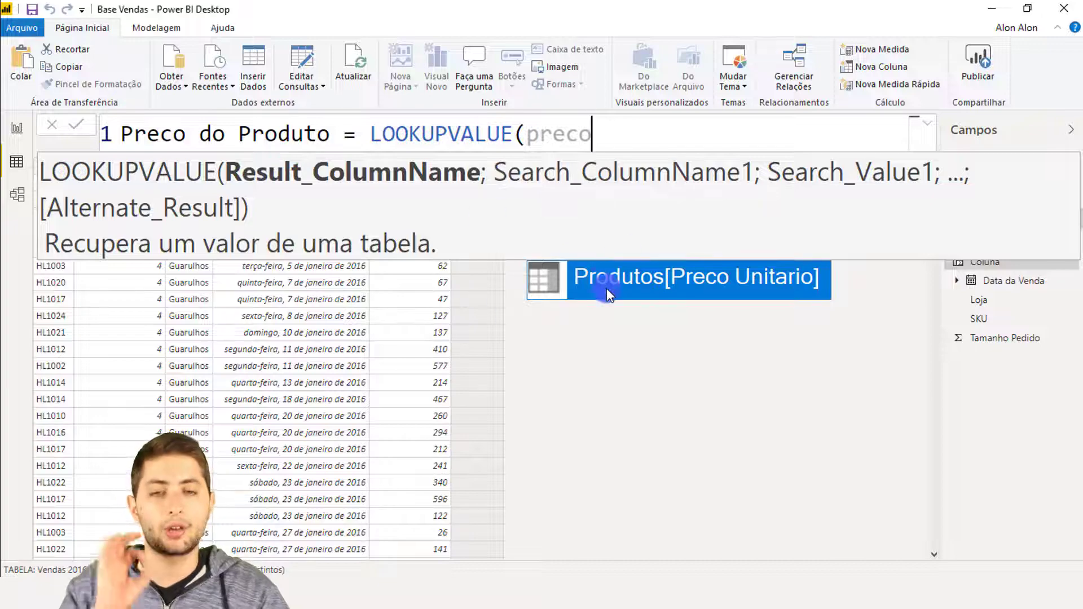
double_click(732, 268)
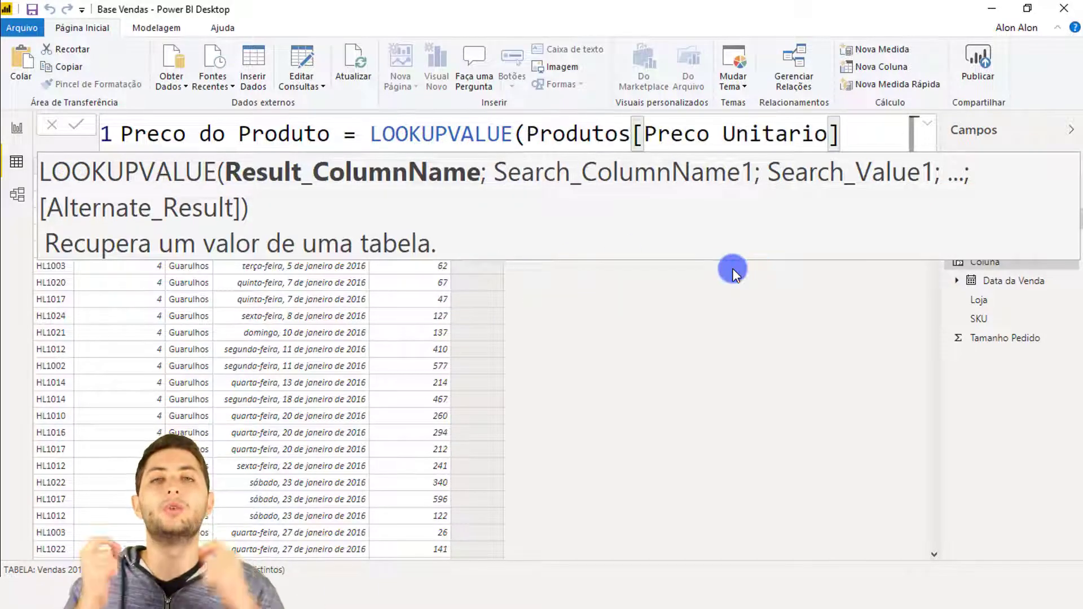
- Add Produtos[SKU] as the search column of the LOOKUPVALUE formula
type(";")
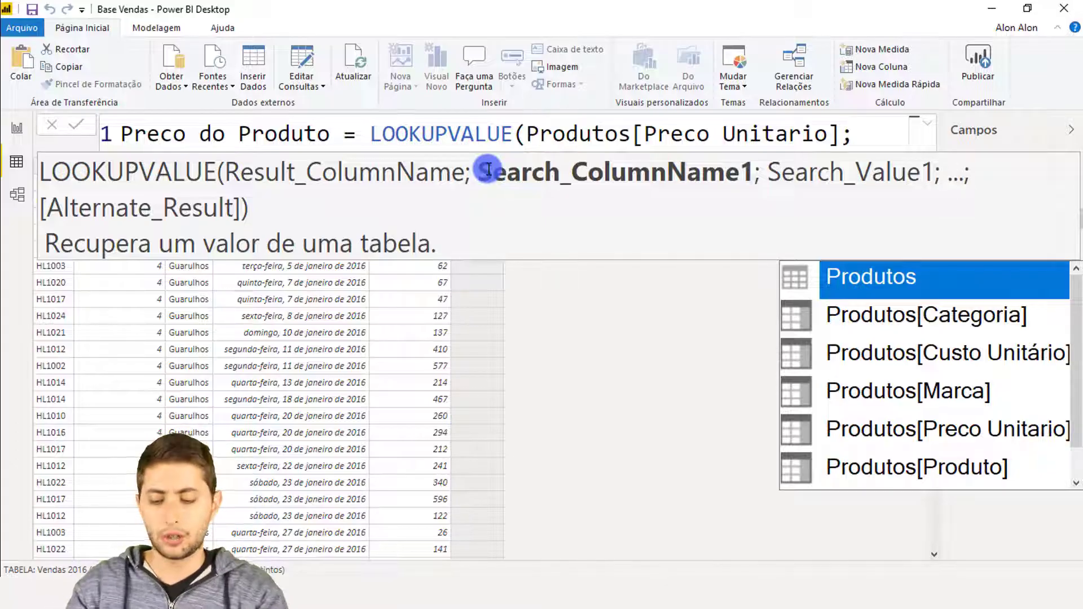
type("sku")
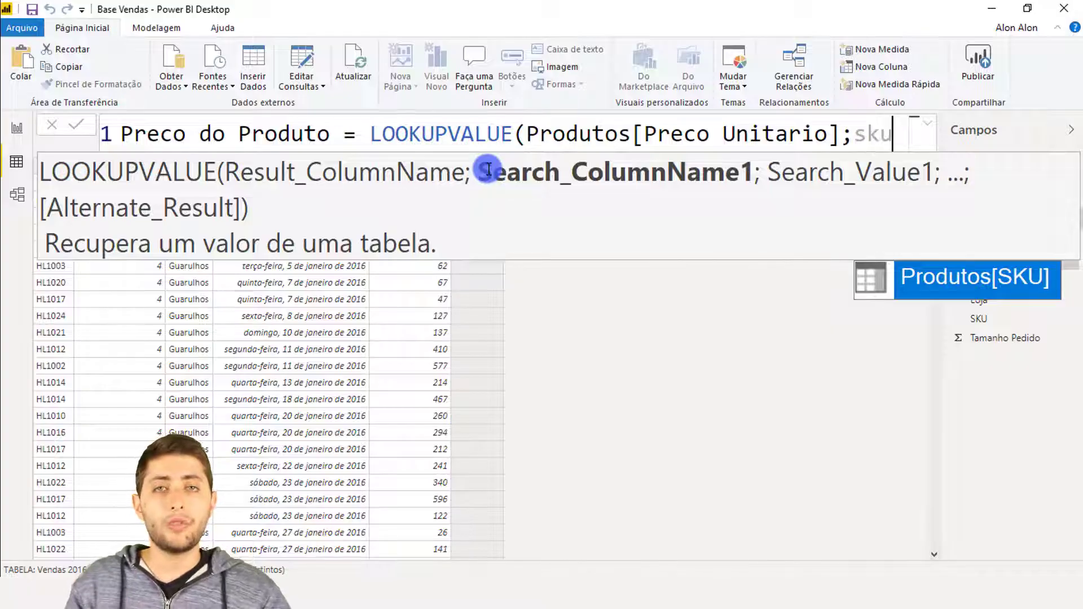
left_click(934, 286)
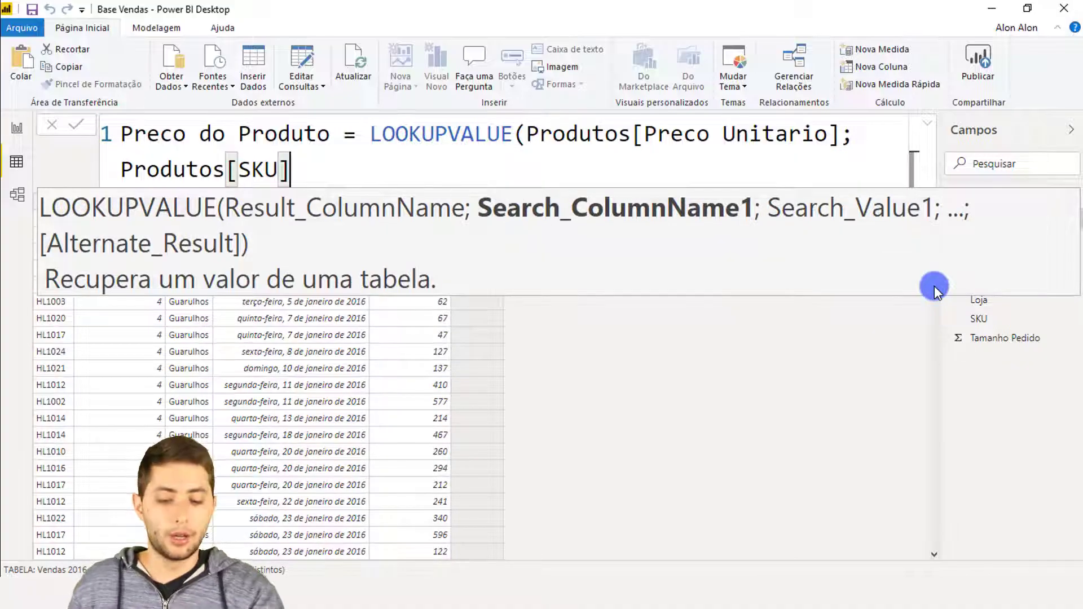
- Complete the LOOKUPVALUE formula with 'Vendas 2016'[SKU] as the search value and commit the Preco do Produto column
type(";")
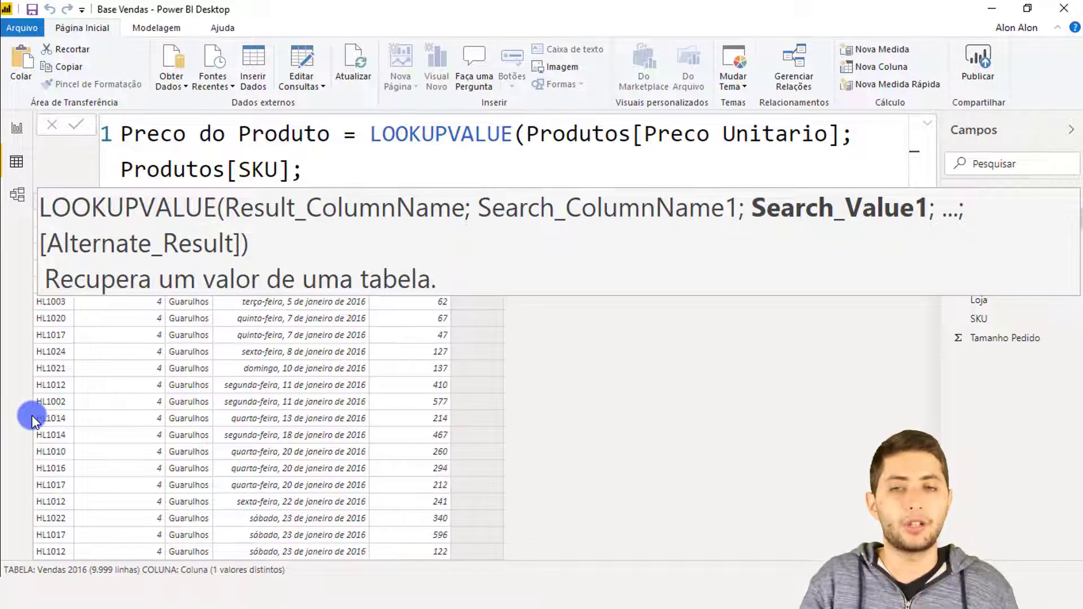
type("sku")
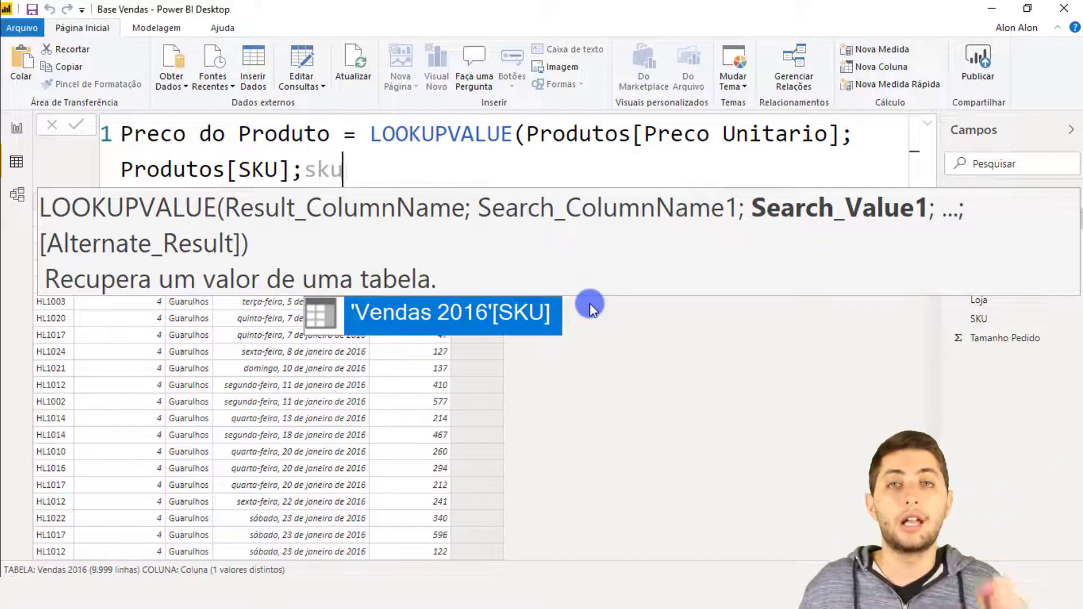
key("Tab")
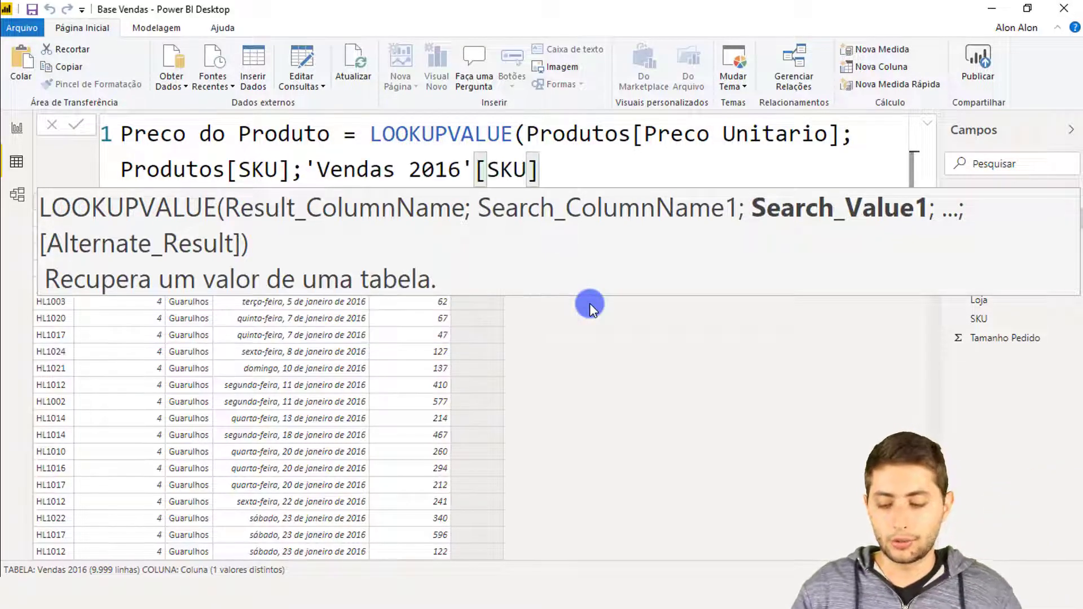
type(")")
key("Return")
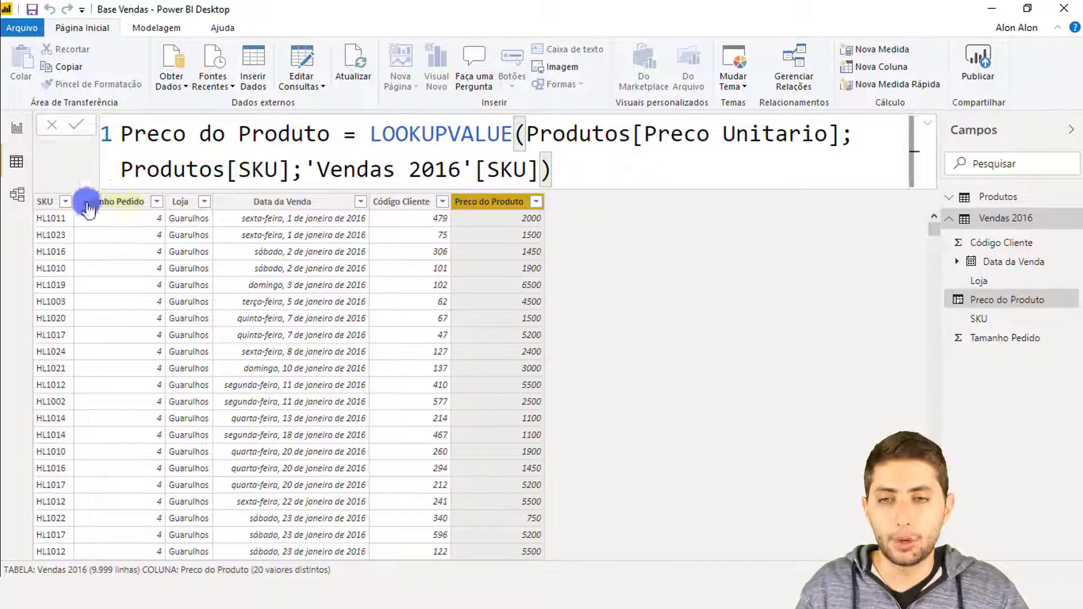
- Compare the Preco do Produto of the first Vendas 2016 sale, SKU HL1011, with its Preco Unitario in the Produtos table
left_click(44, 203)
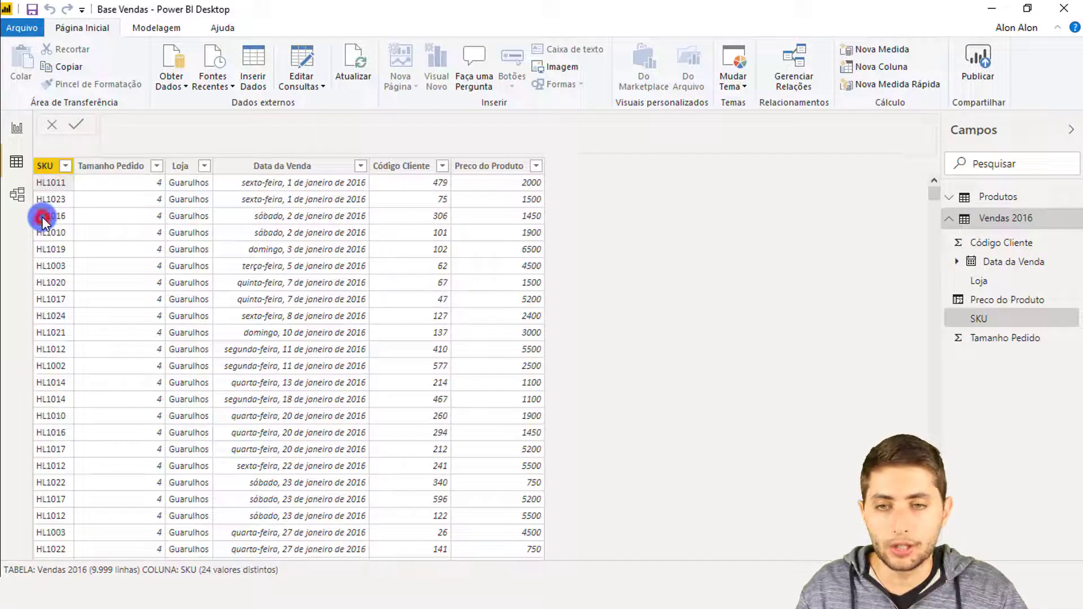
left_click(480, 190)
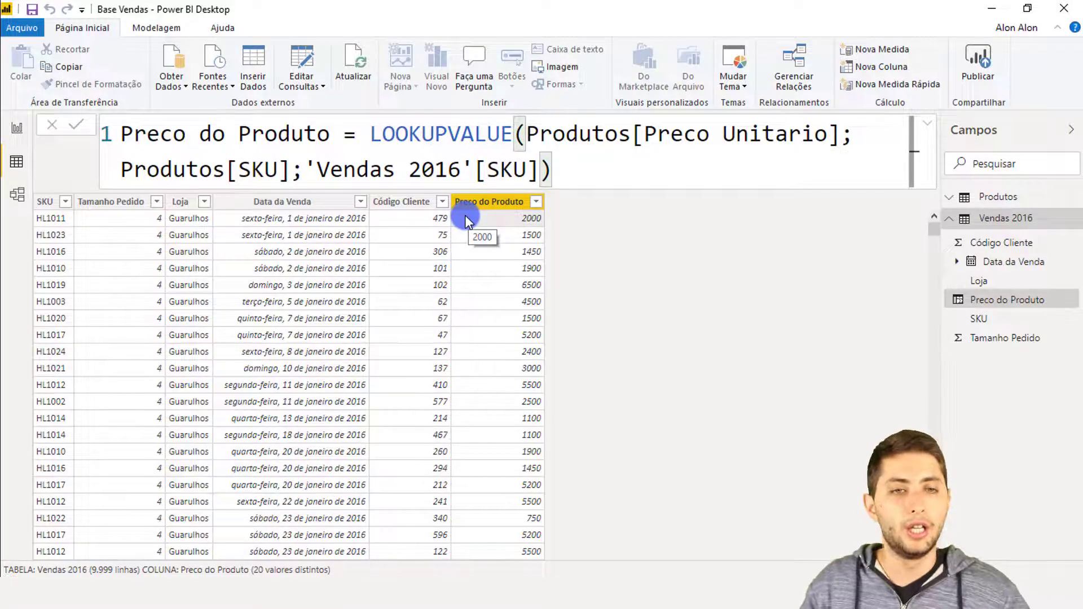
left_click(1000, 198)
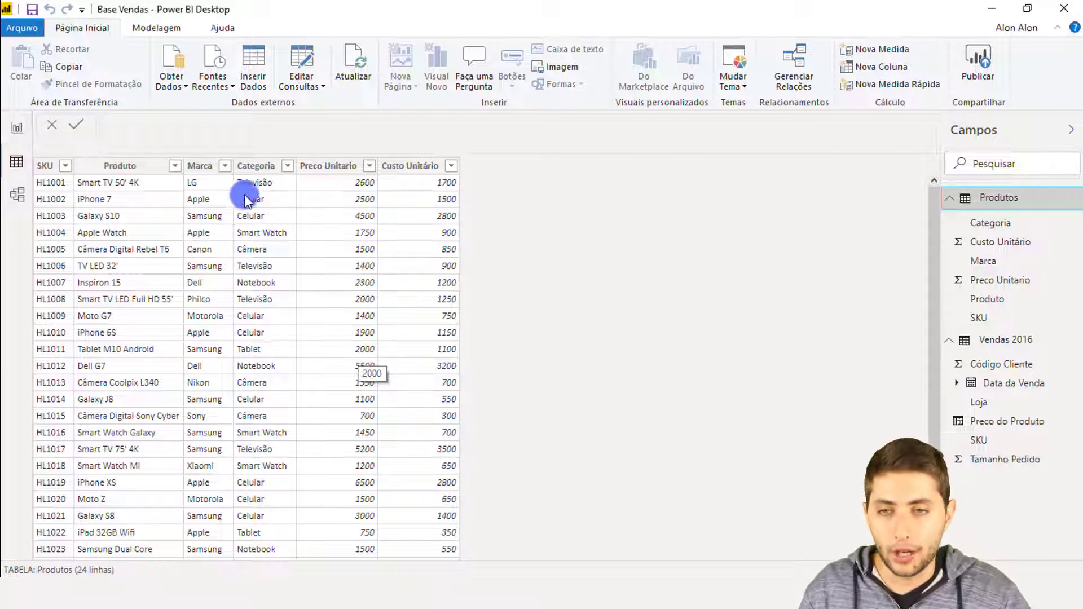
left_click(46, 165)
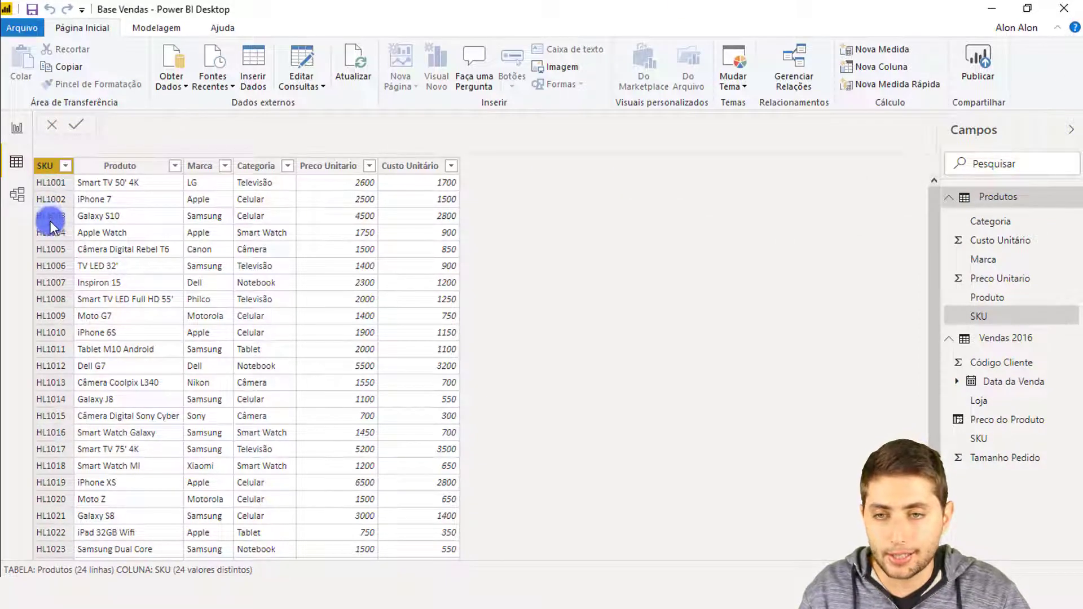
left_click(48, 348)
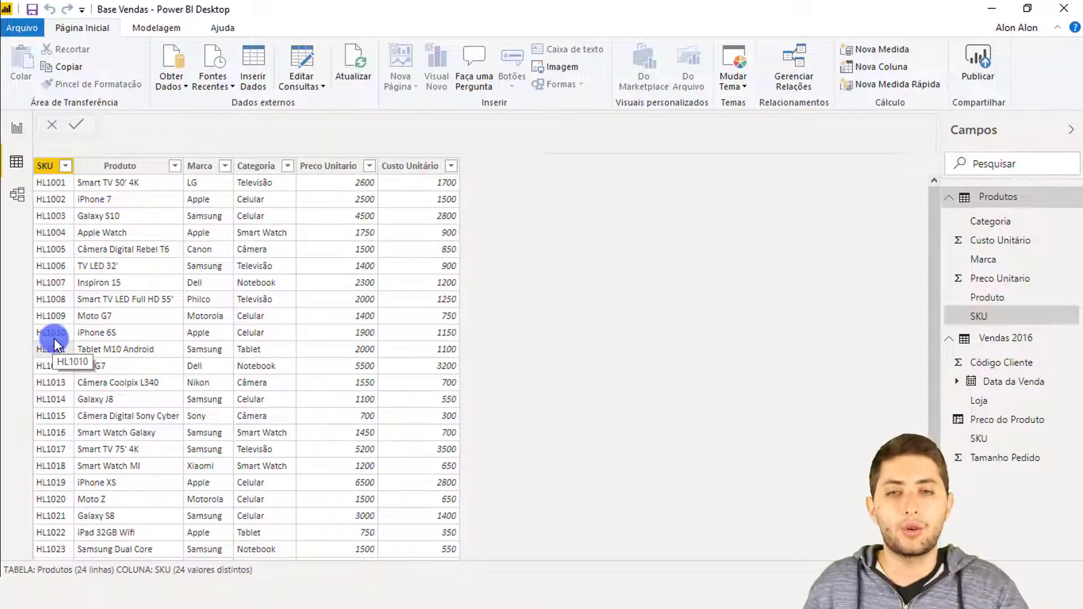
left_click(399, 166)
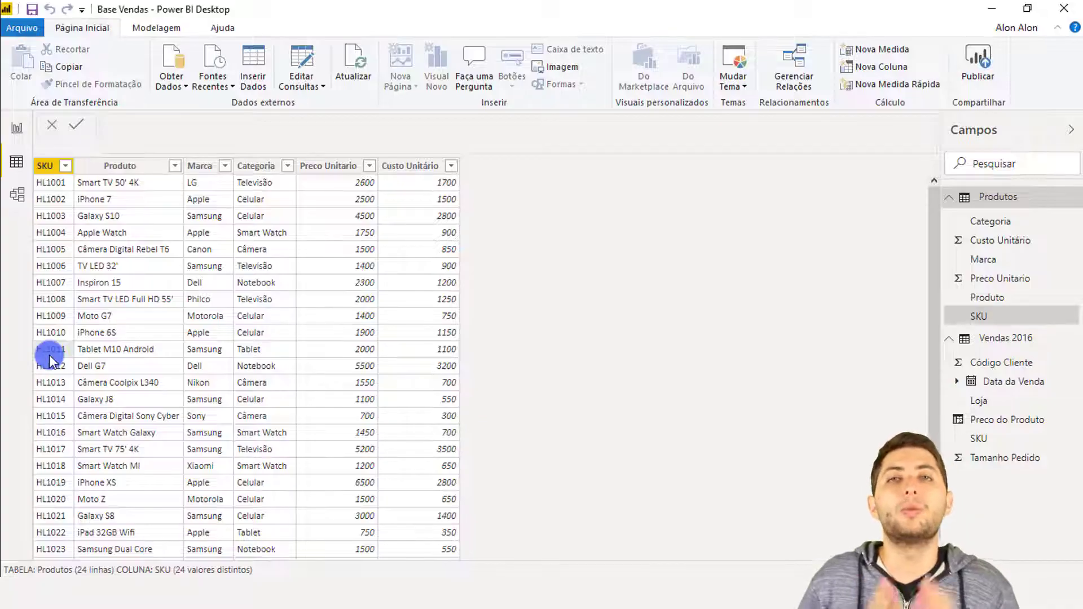
left_click(341, 166)
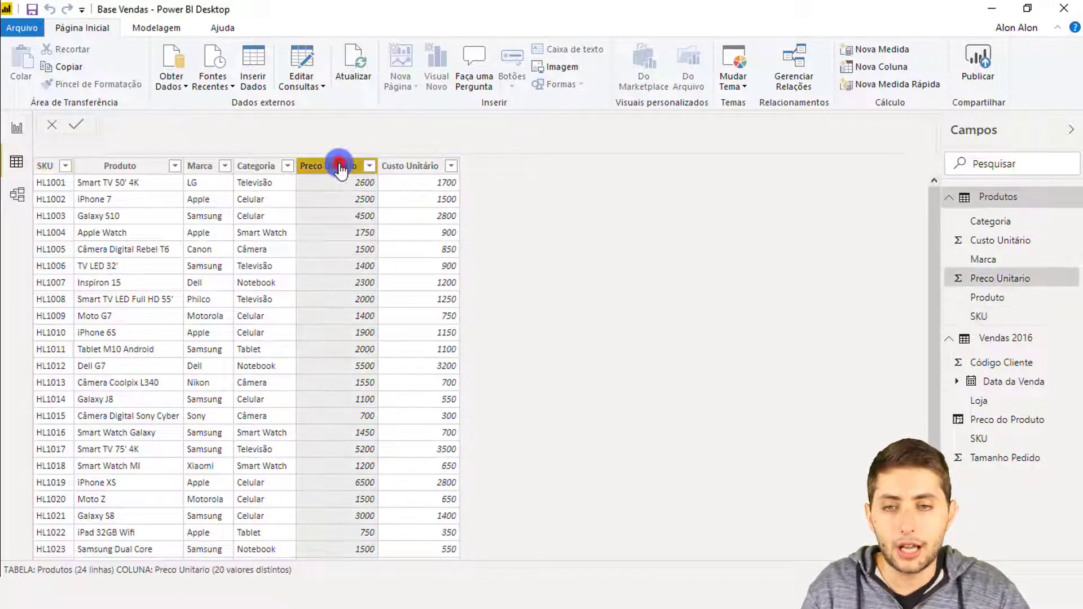
left_click(41, 351)
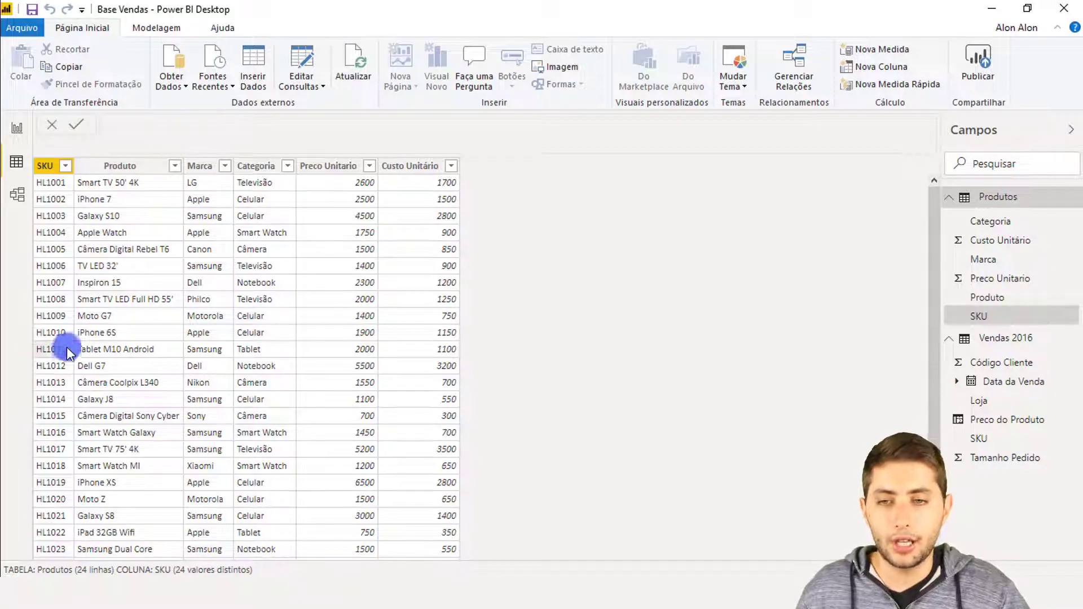
left_click(336, 350)
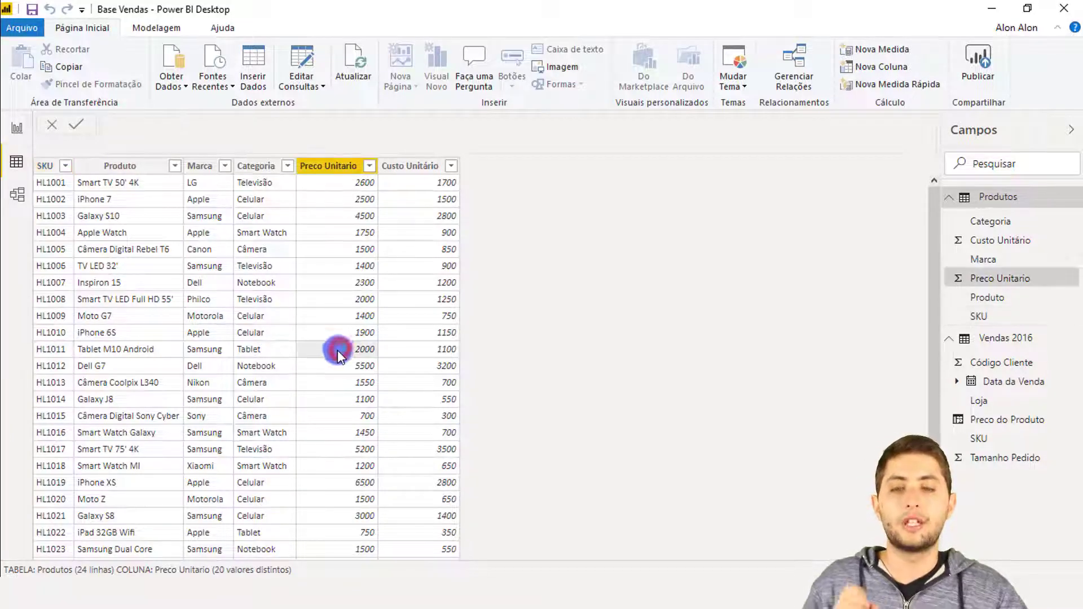
- Compare the Preco do Produto of the second Vendas 2016 sale, SKU HL1023, with its Preco Unitario in the Produtos table
left_click(1007, 197)
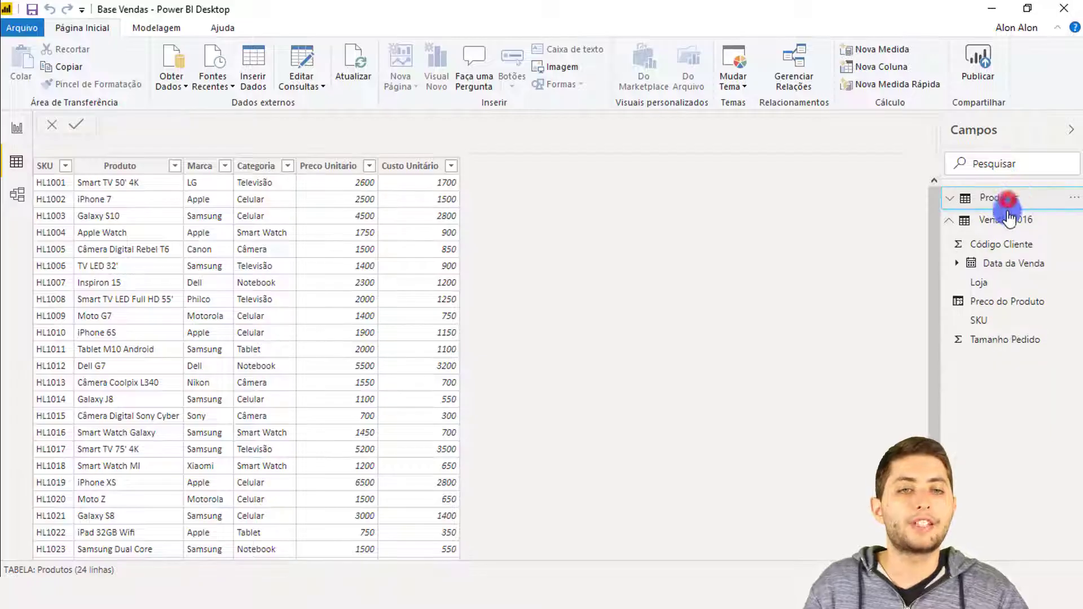
left_click(1008, 223)
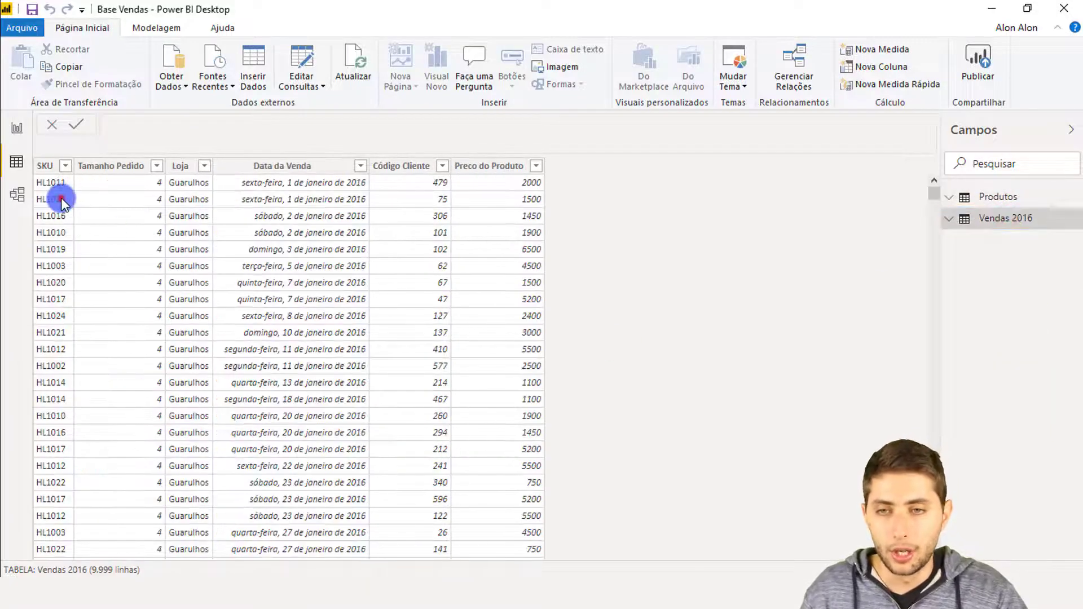
left_click(61, 199)
left_click(518, 189)
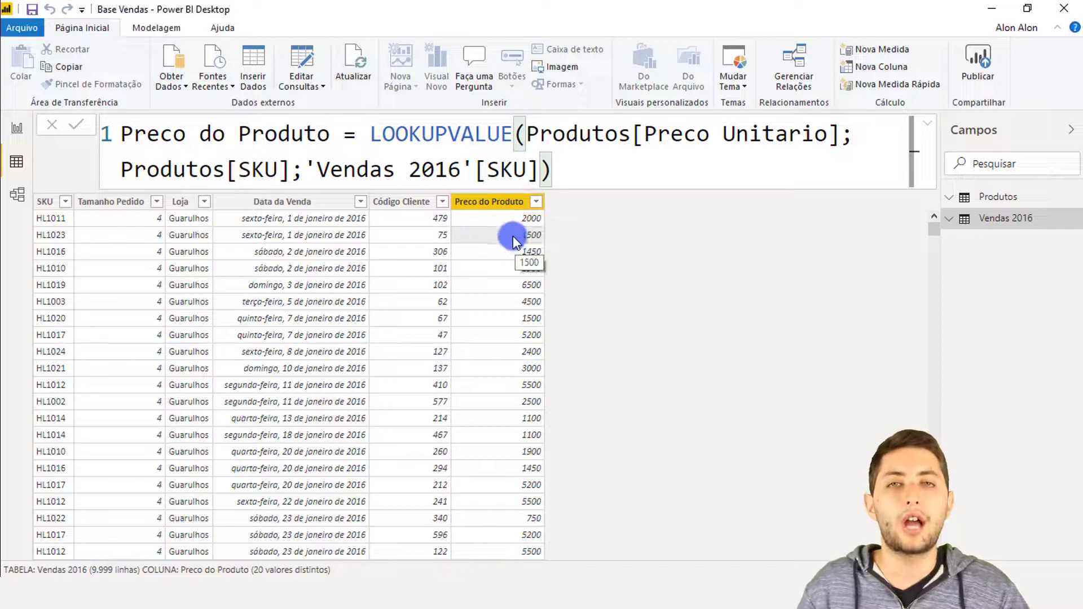
left_click(979, 202)
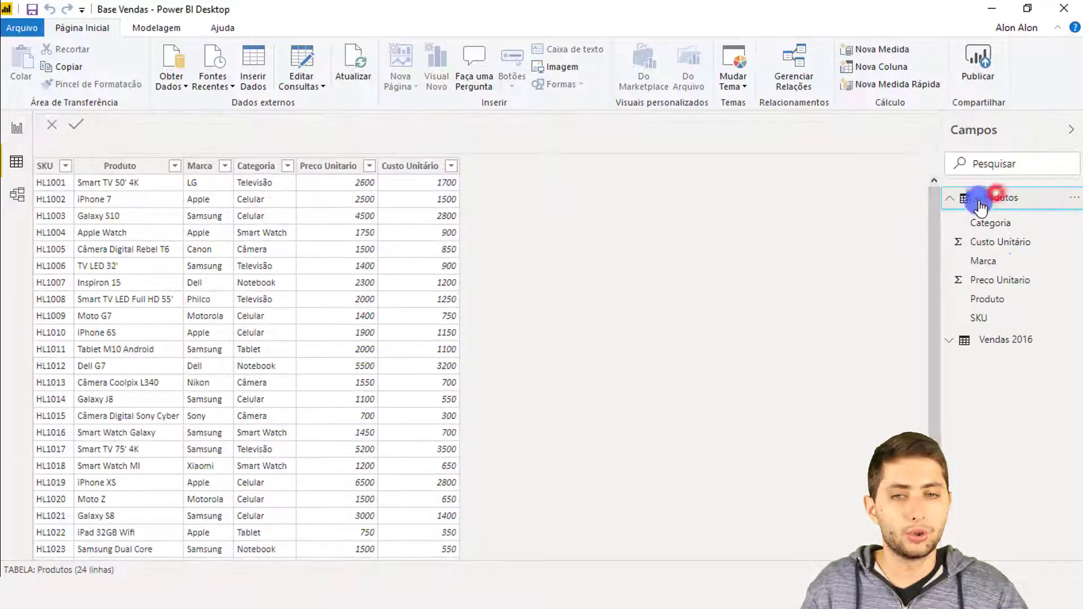
scroll(138, 242, "down", 1)
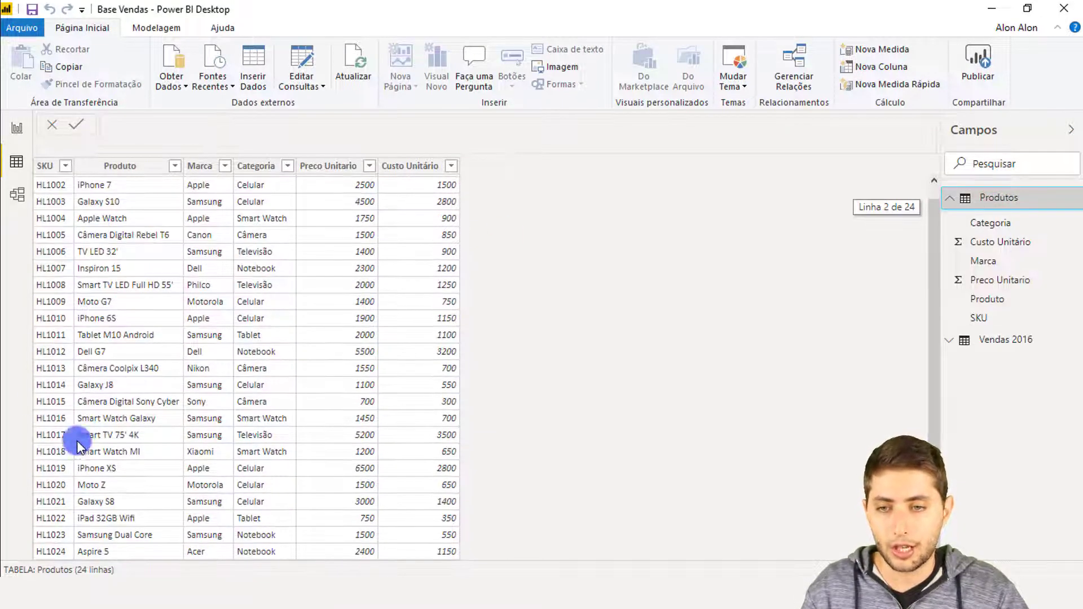
left_click(51, 533)
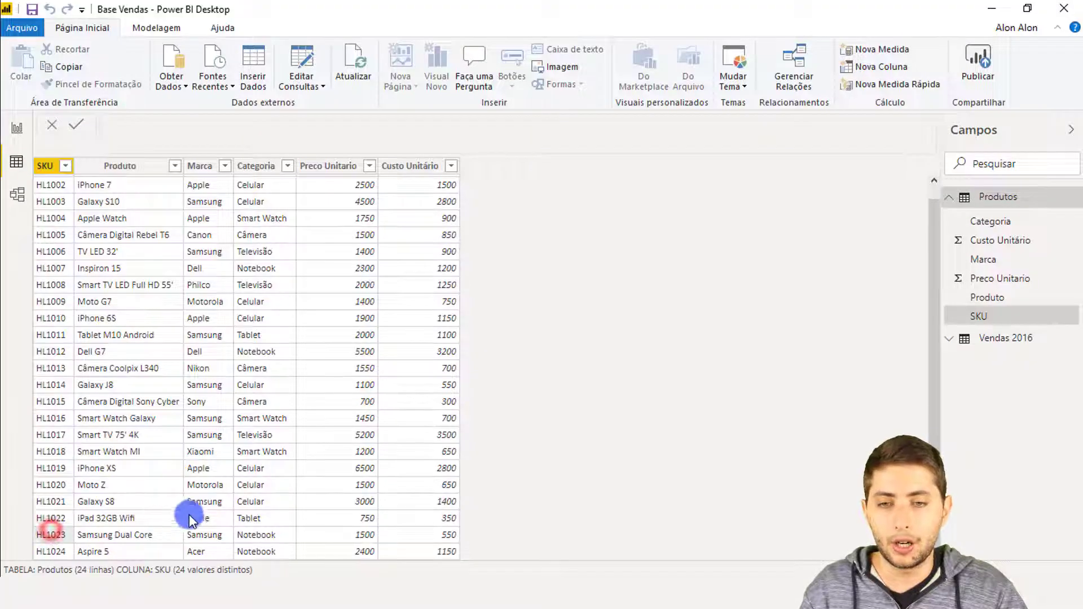
left_click(359, 534)
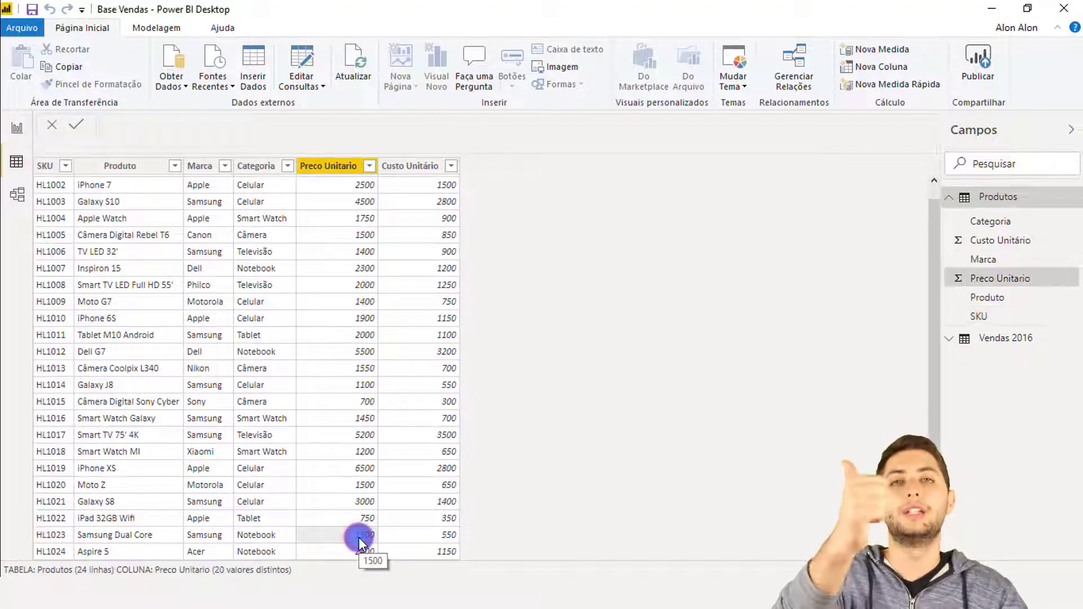
- Go back to the Vendas 2016 table and review the LOOKUPVALUE expression of the Preco do Produto column
left_click(993, 202)
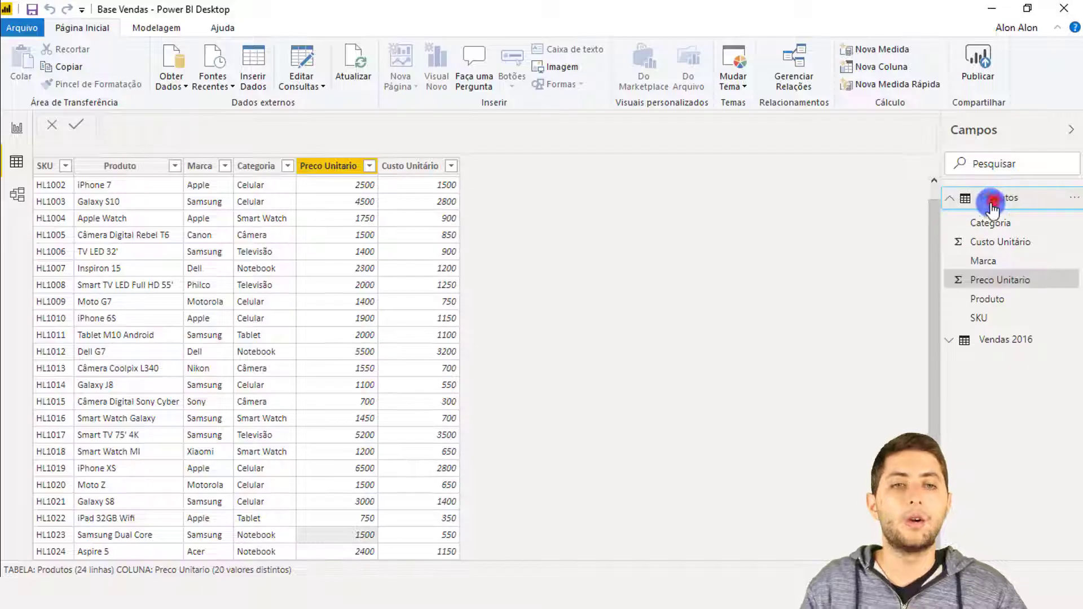
left_click(993, 202)
mouse_move(983, 227)
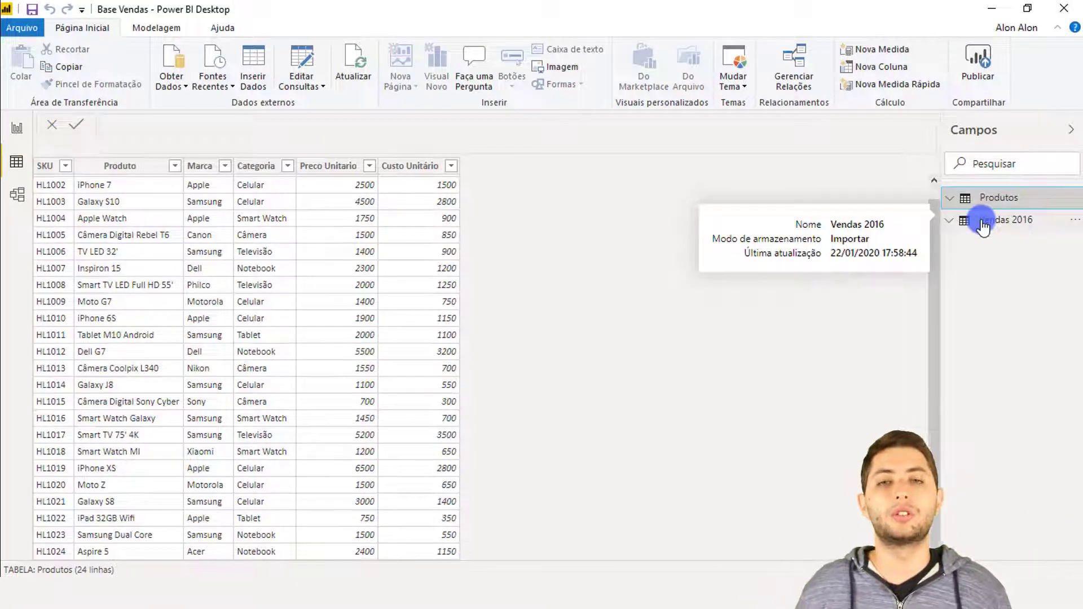
left_click(983, 220)
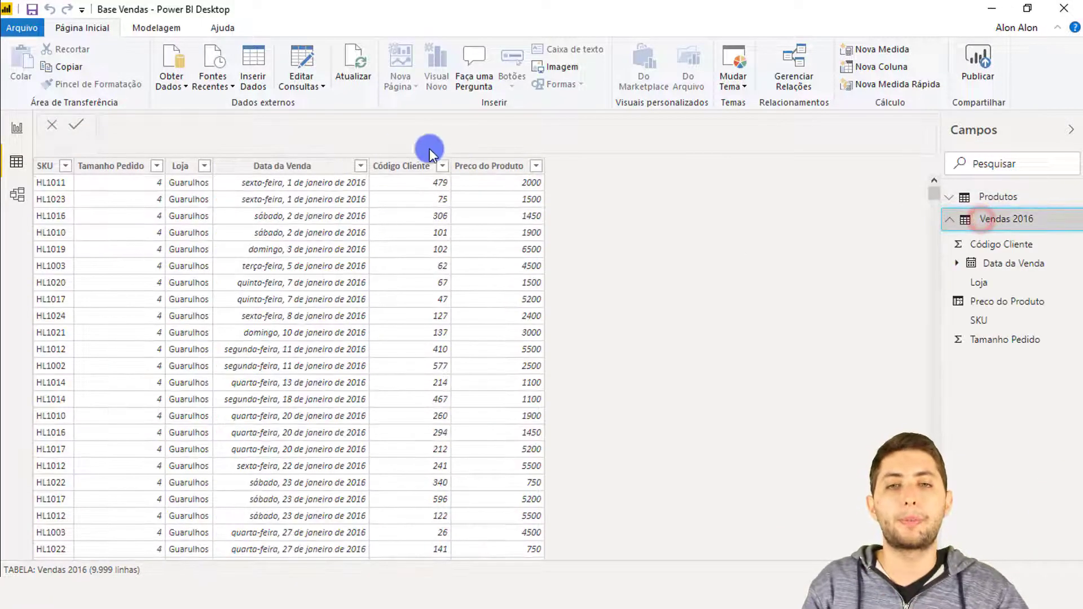
left_click(484, 165)
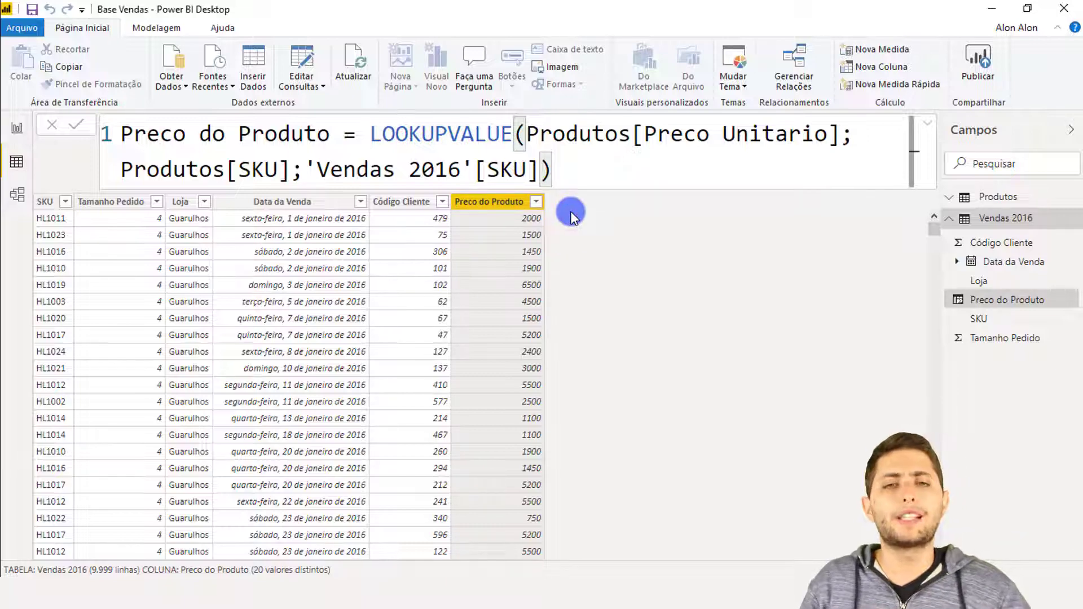
left_click_drag(559, 169, 374, 125)
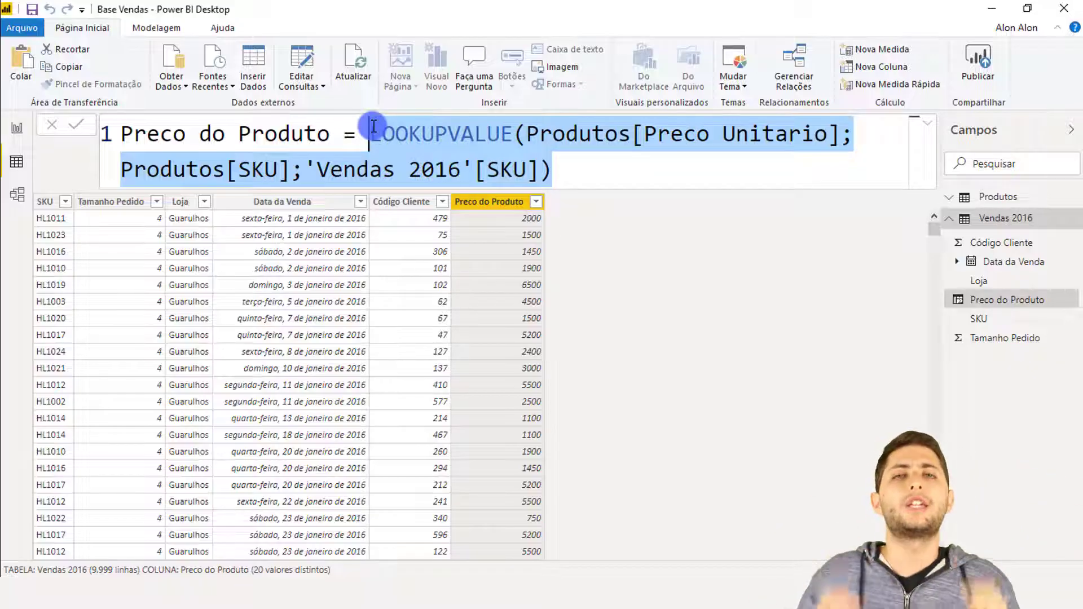
- Examine the data model for a relationship between the Produtos and Vendas 2016 tables
left_click(19, 193)
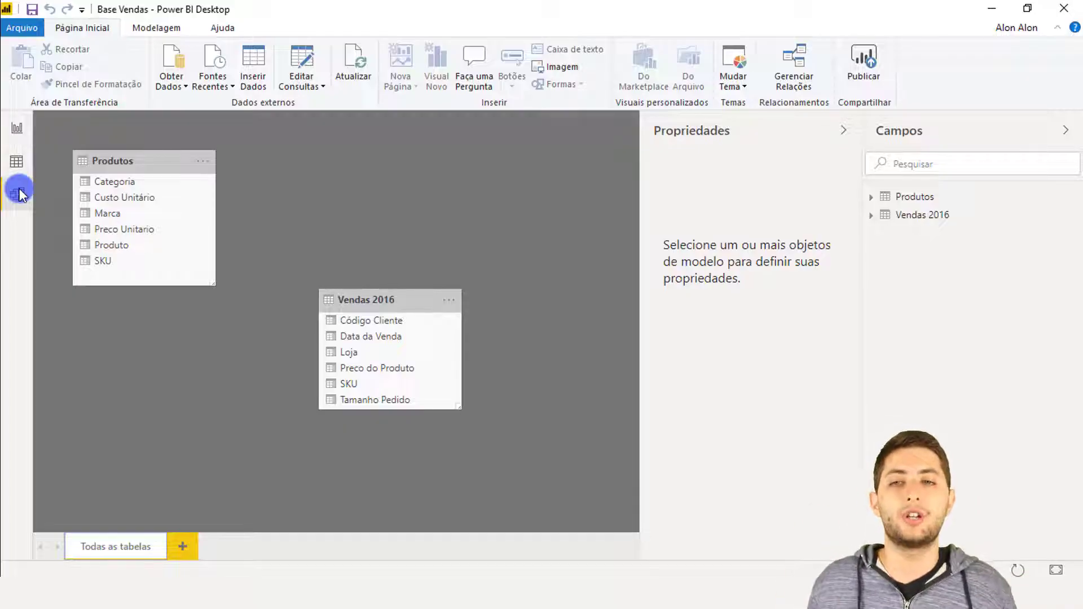
left_click(110, 163)
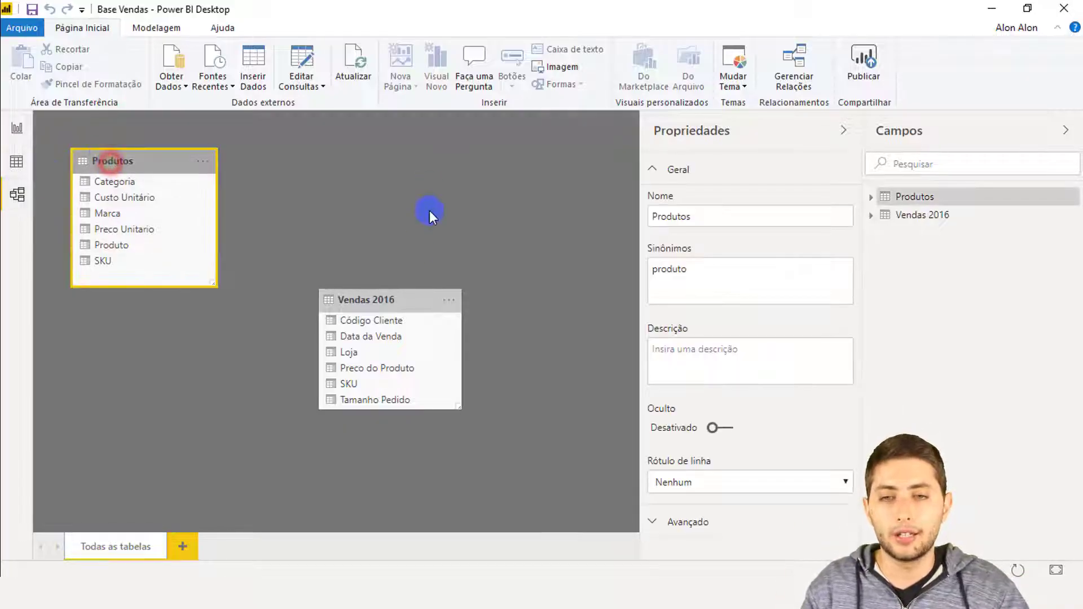
left_click(377, 294)
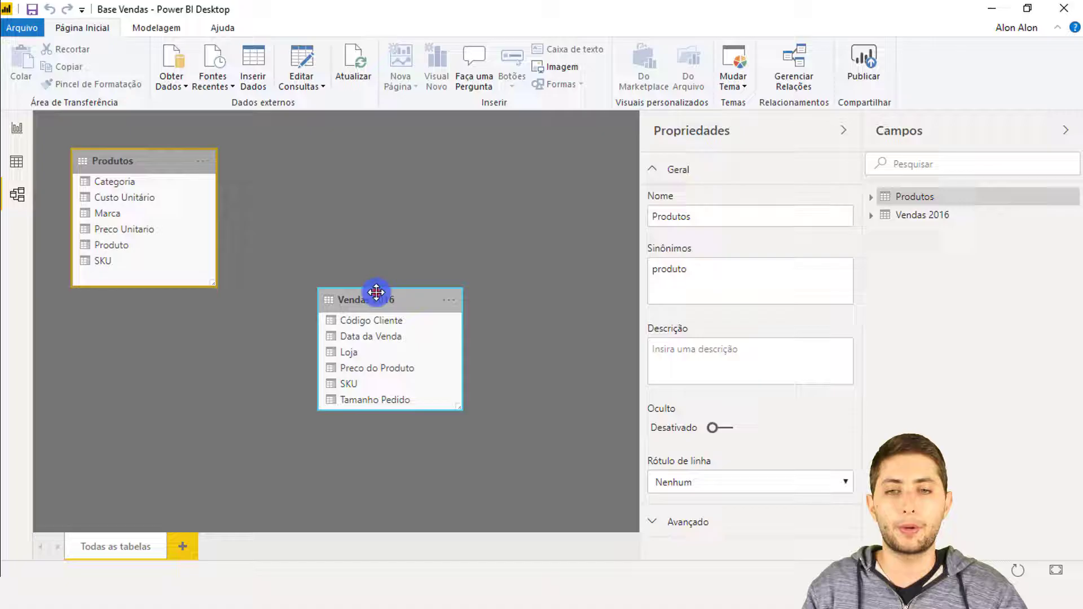
left_click(359, 221)
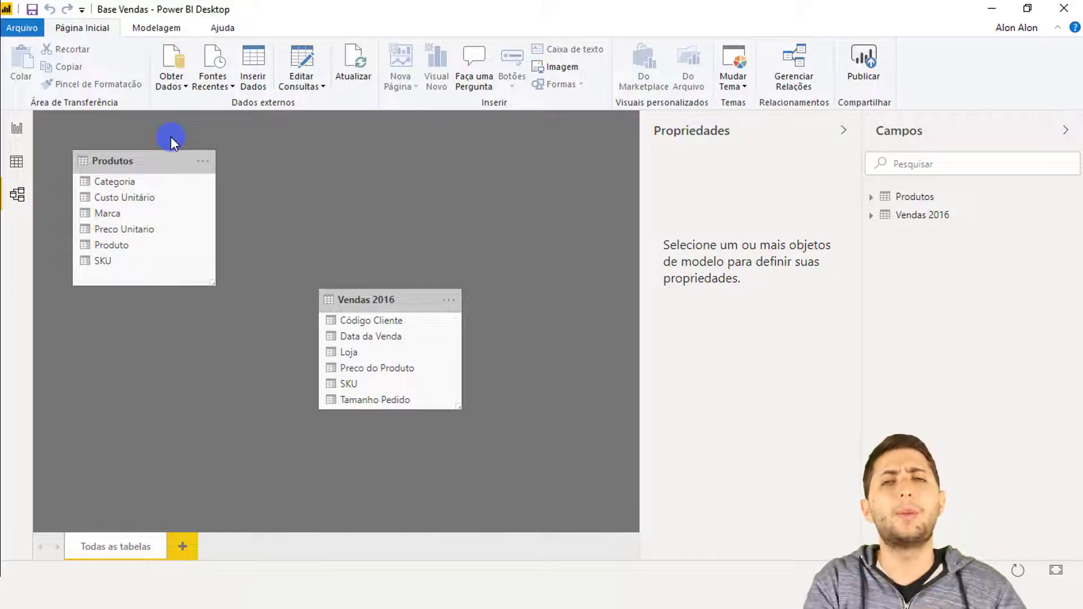
- Add an empty stacked bar chart to the report's Página 1 and enlarge it
left_click(16, 126)
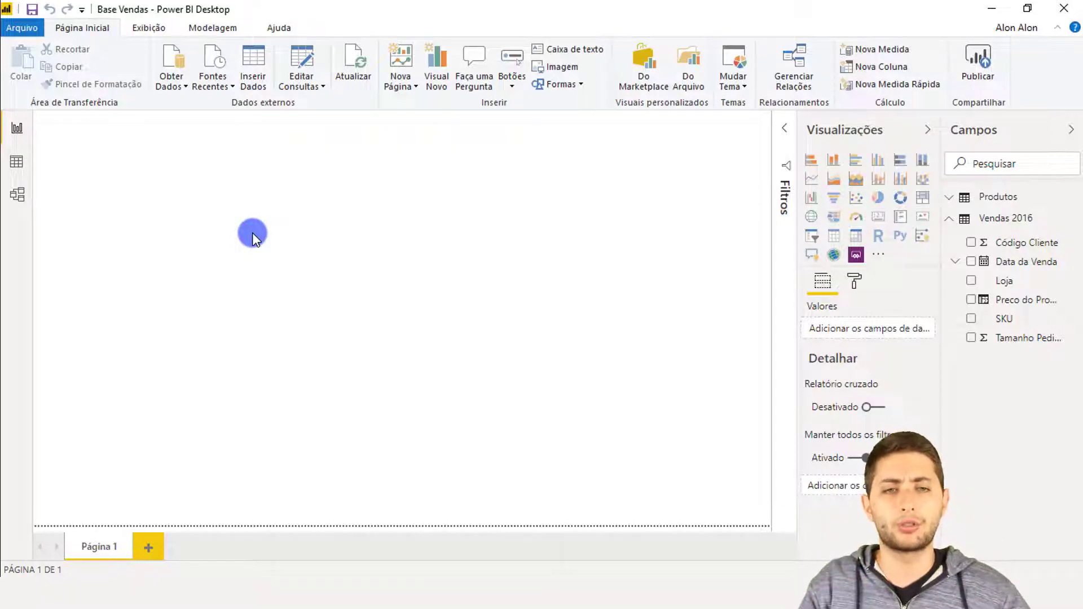
left_click(814, 168)
left_click_drag(167, 198, 199, 230)
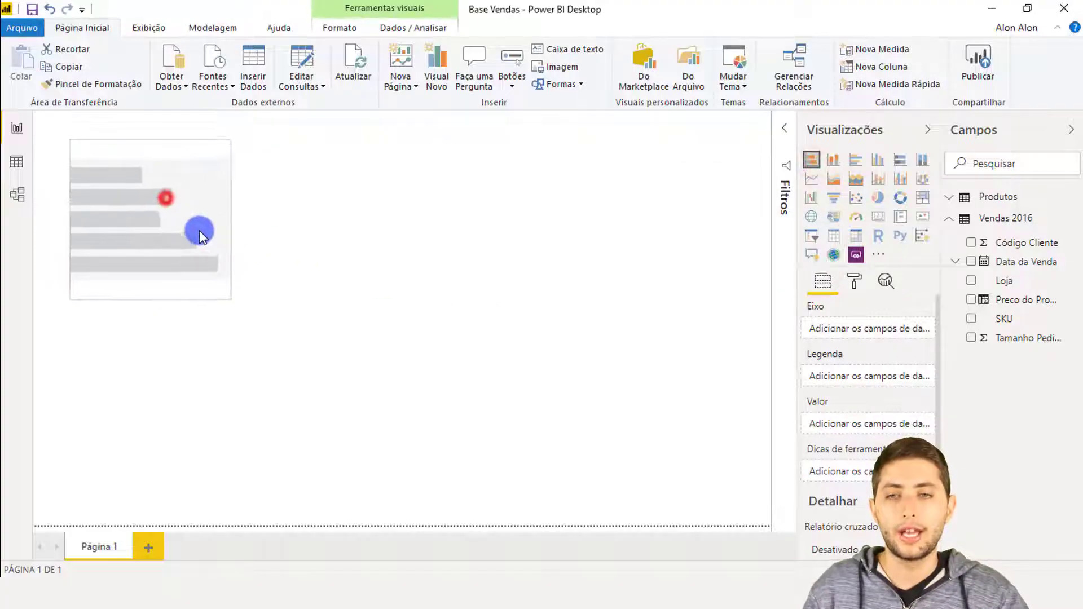
left_click_drag(232, 298, 334, 448)
left_click(206, 275)
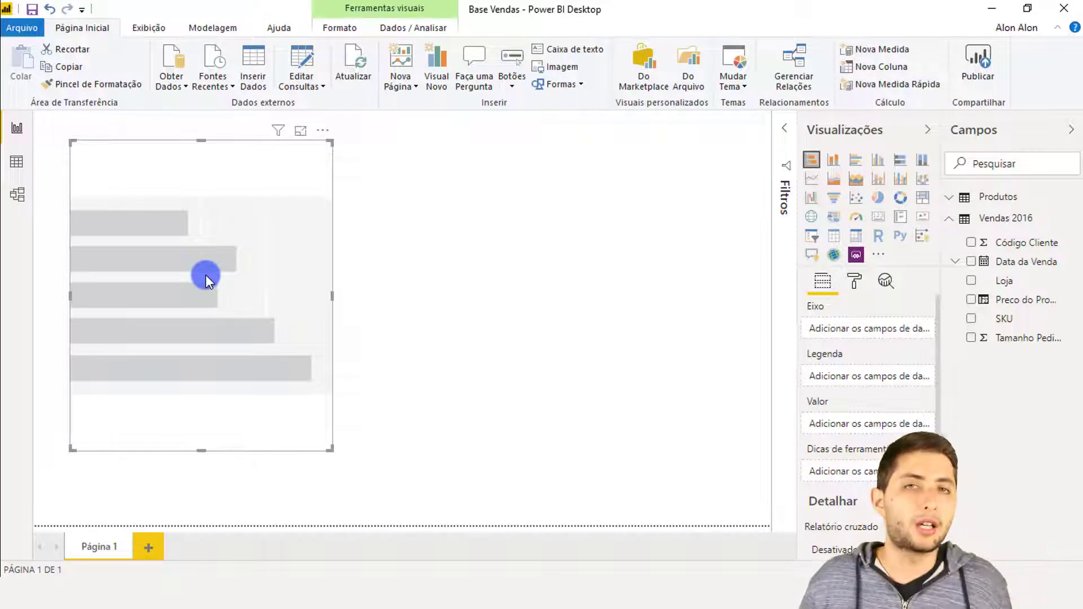
- Return to the Vendas 2016 table data and examine its Tamanho Pedido column
left_click(23, 164)
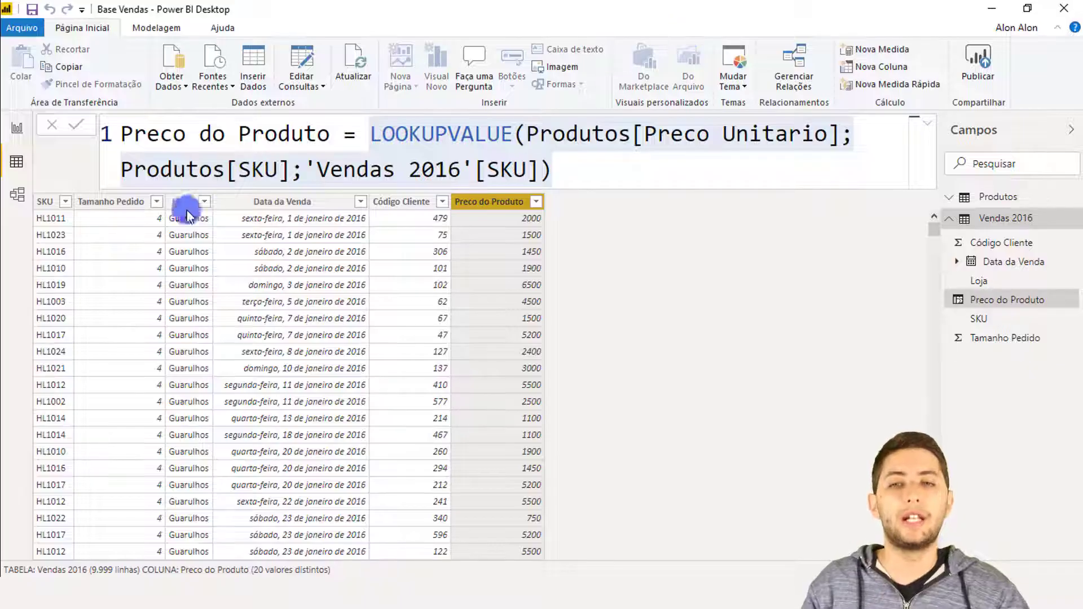
left_click(993, 223)
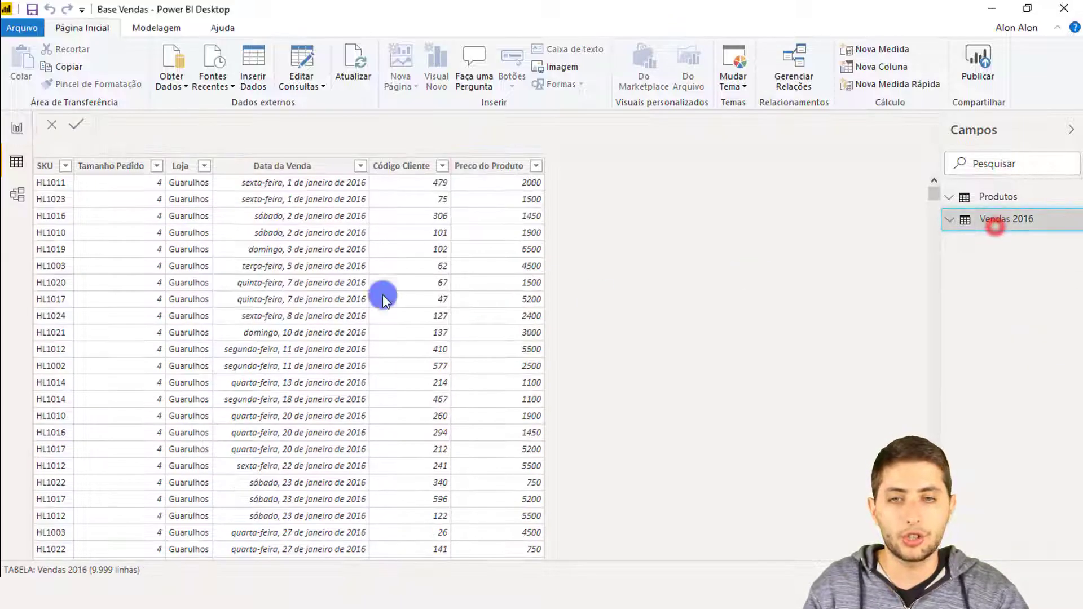
left_click(136, 169)
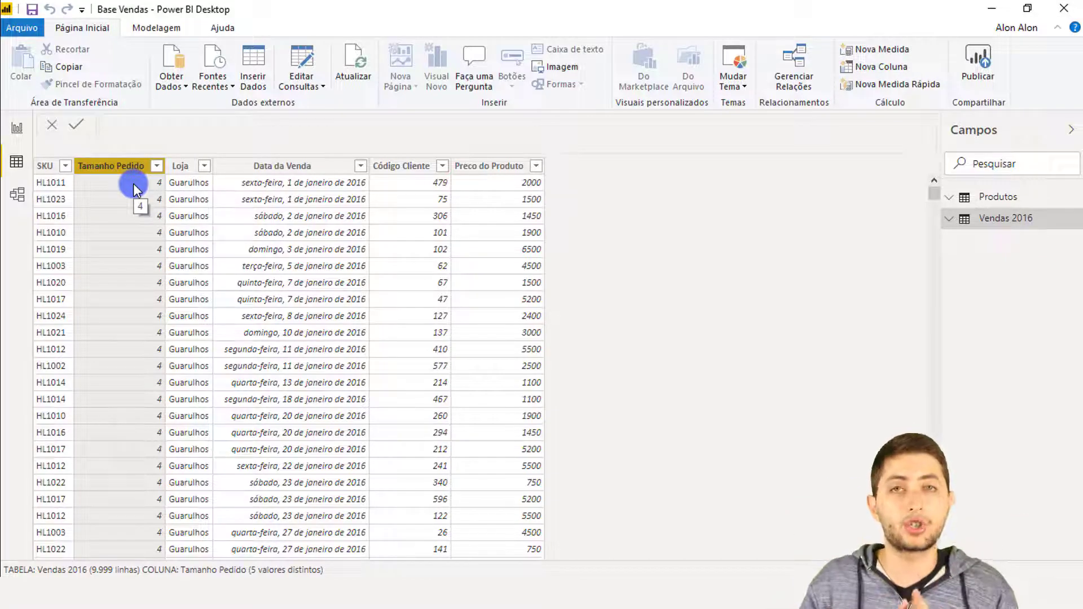
- Switch to the Produtos table data and examine its Marca column
left_click(1008, 196)
left_click(1009, 197)
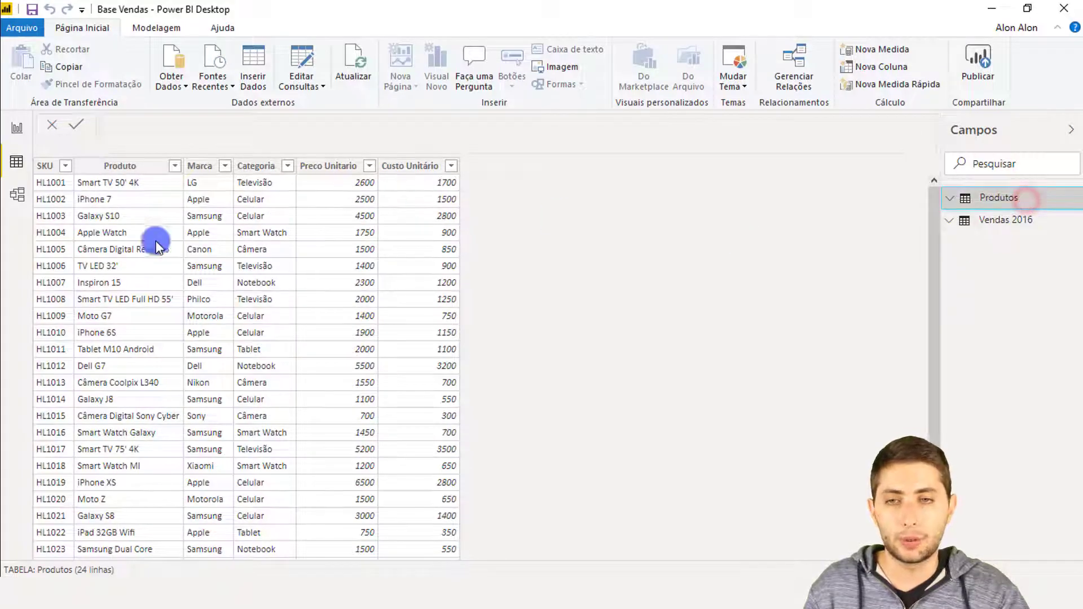
left_click(204, 166)
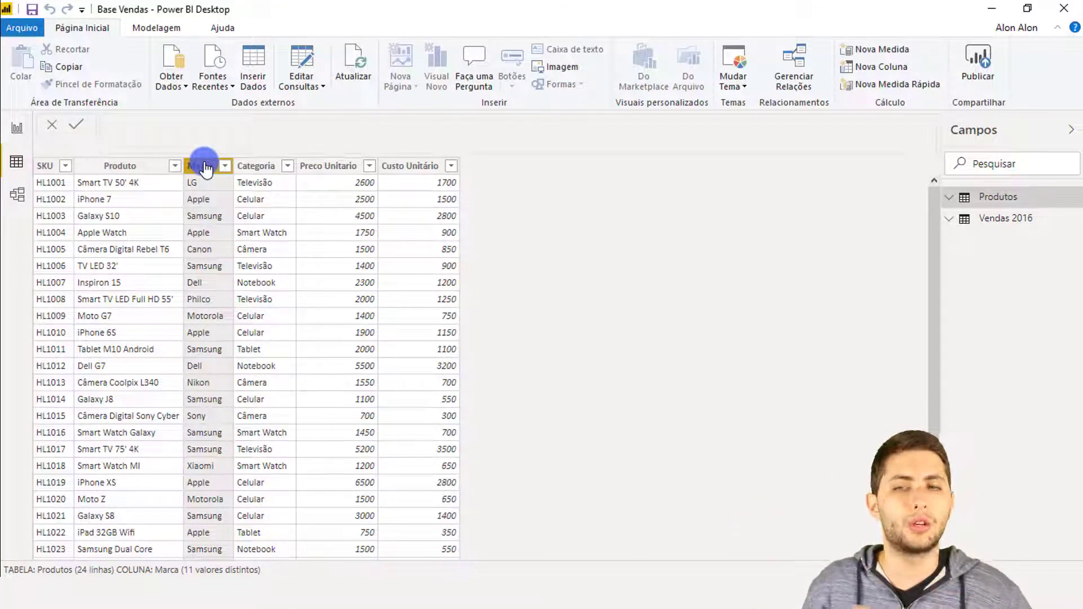
- Plot Tamanho Pedido from Vendas 2016 by Marca from Produtos in the Página 1 stacked bar chart and enlarge the chart
left_click(17, 127)
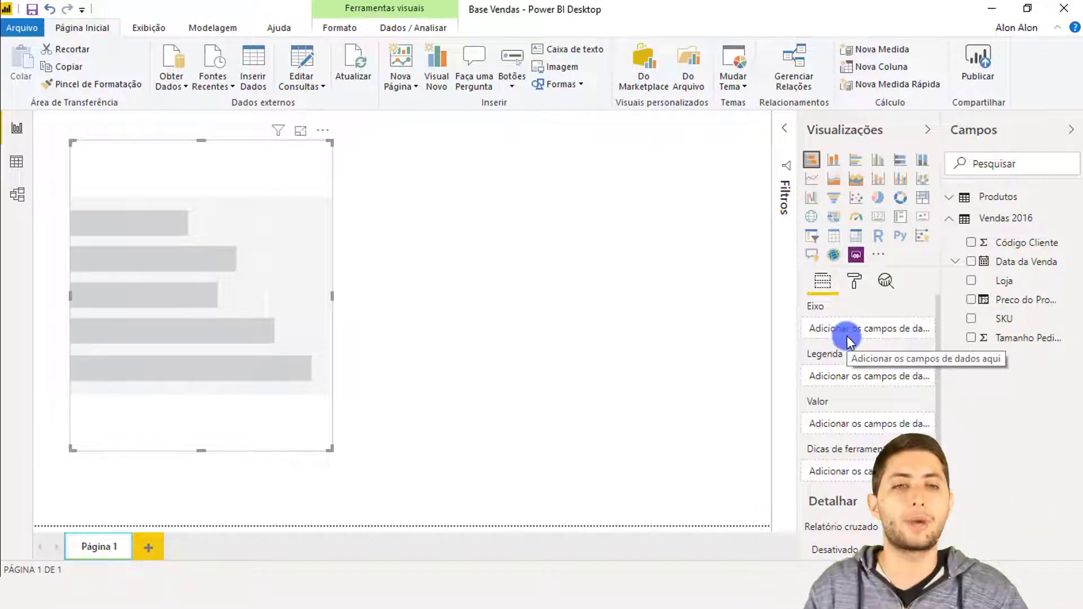
left_click(1016, 195)
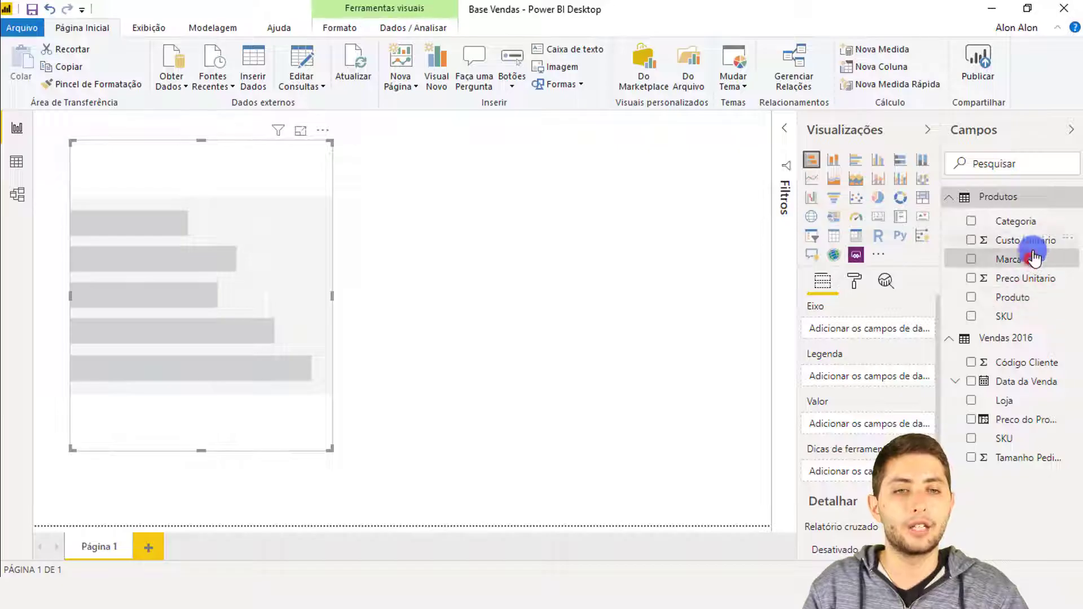
left_click_drag(1005, 276, 900, 333)
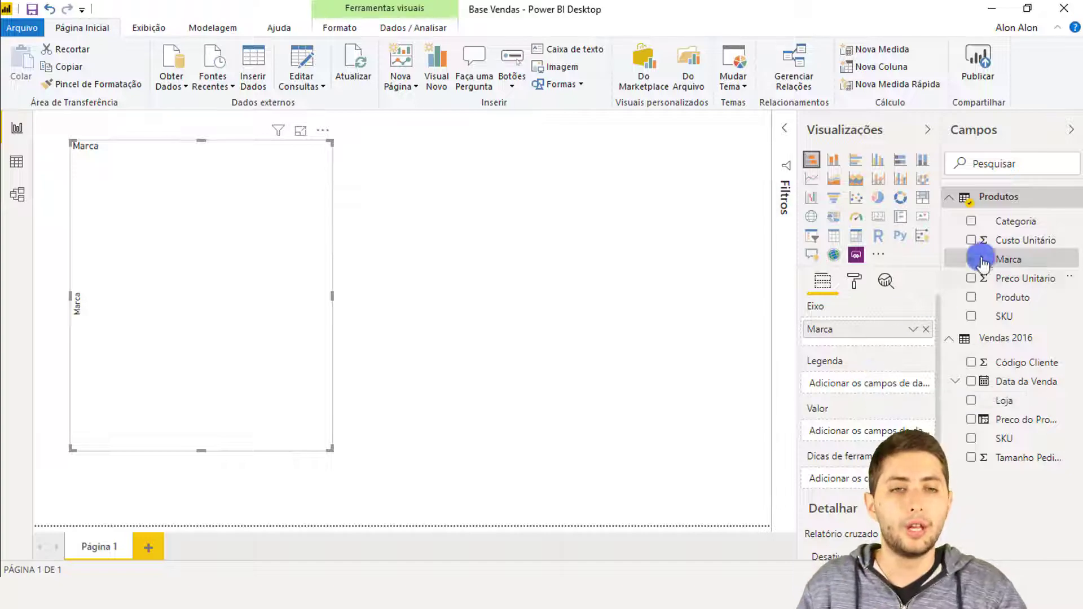
left_click(1023, 202)
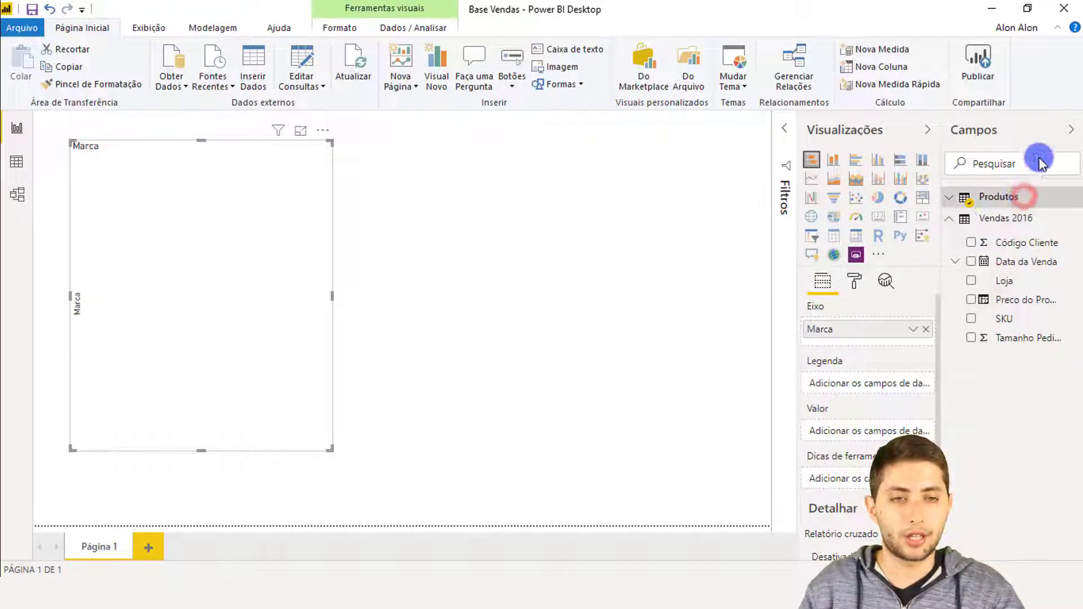
mouse_move(1022, 337)
left_mouse_down()
mouse_move(1023, 353)
mouse_move(1012, 341)
mouse_move(872, 418)
mouse_move(885, 433)
left_mouse_up()
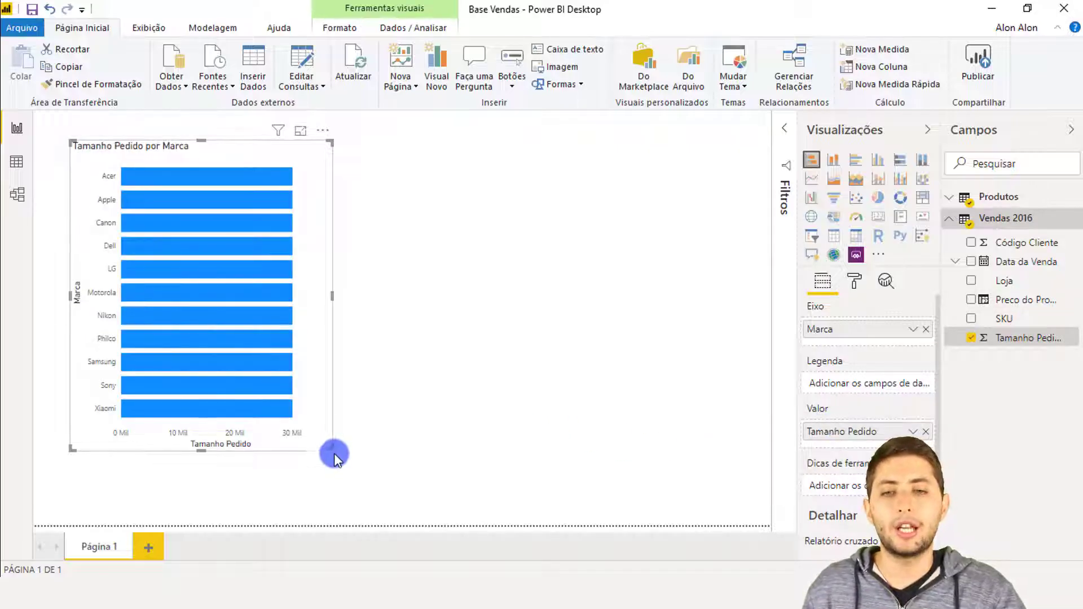
left_click_drag(333, 446, 425, 482)
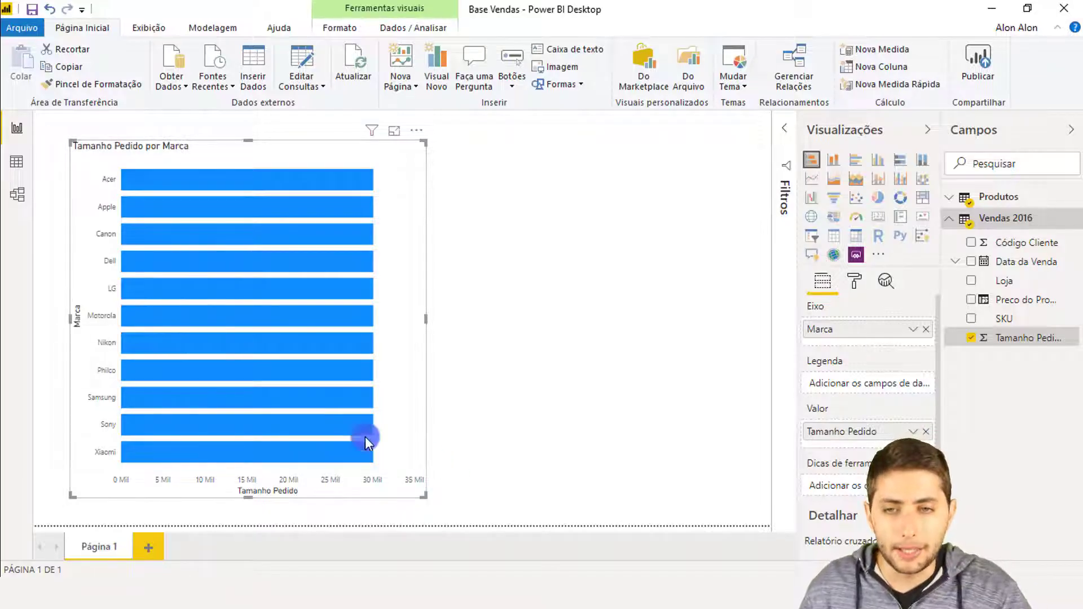
- Compare the Tamanho Pedido values of the Acer, Apple and Canon bars
mouse_move(245, 182)
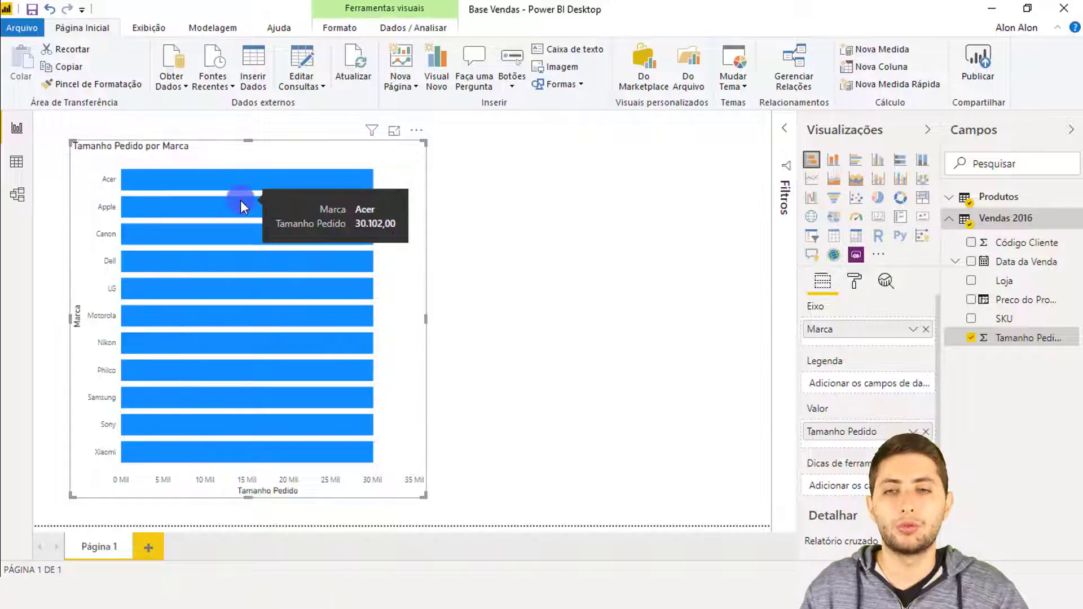
mouse_move(239, 201)
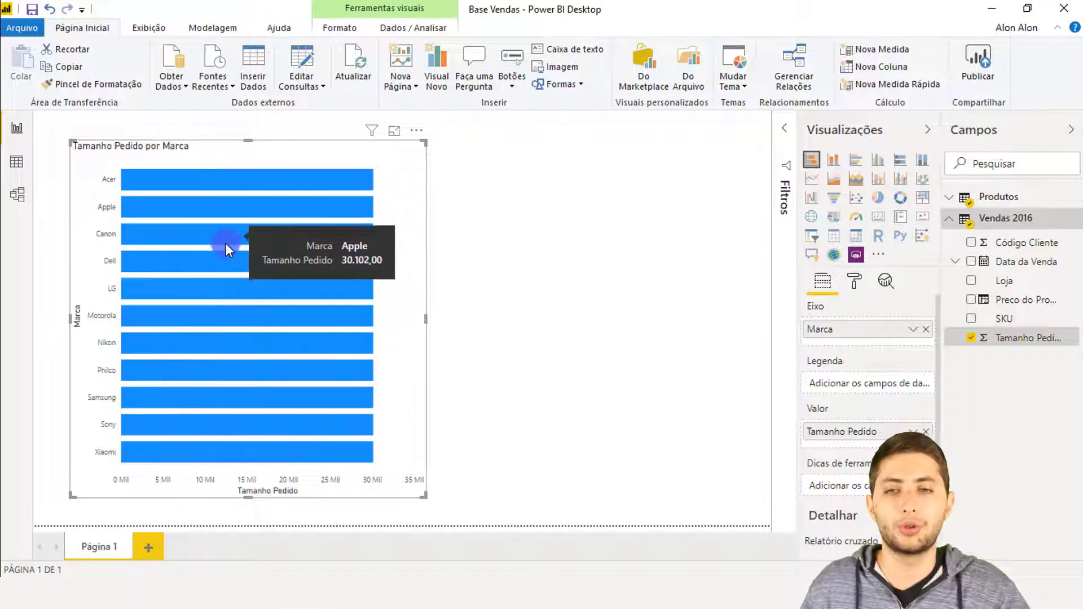
mouse_move(225, 243)
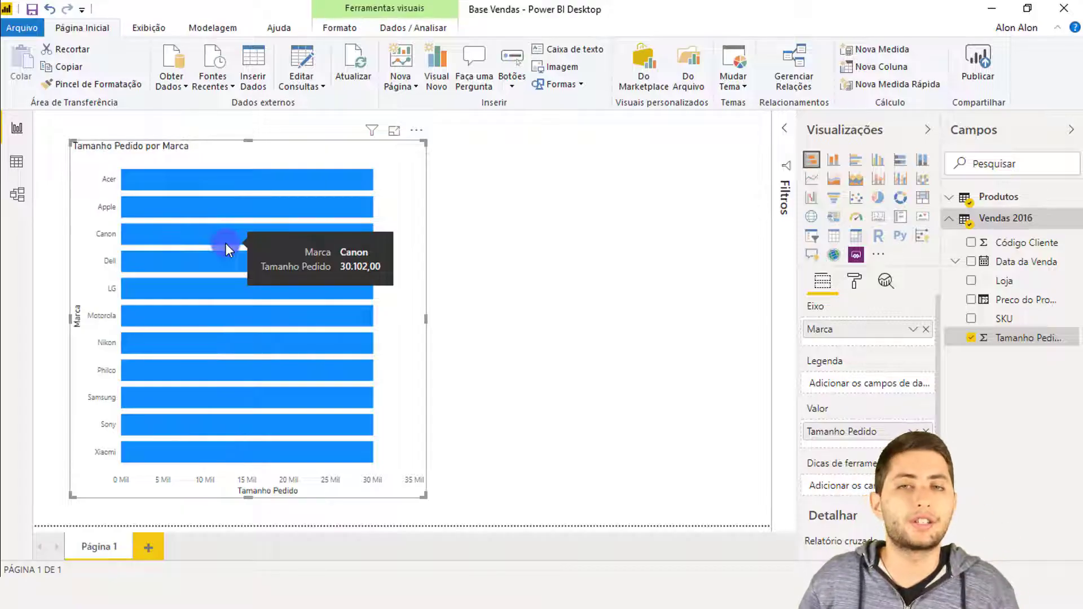
- Check in the data model whether the Produtos and Vendas 2016 tables are linked
left_click(17, 194)
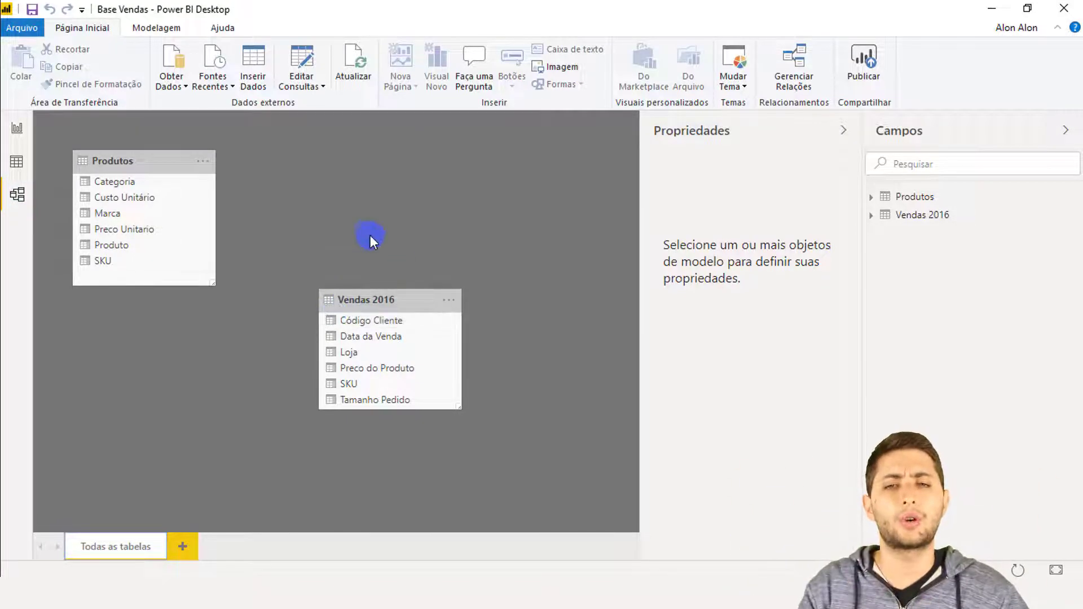
left_click(356, 223)
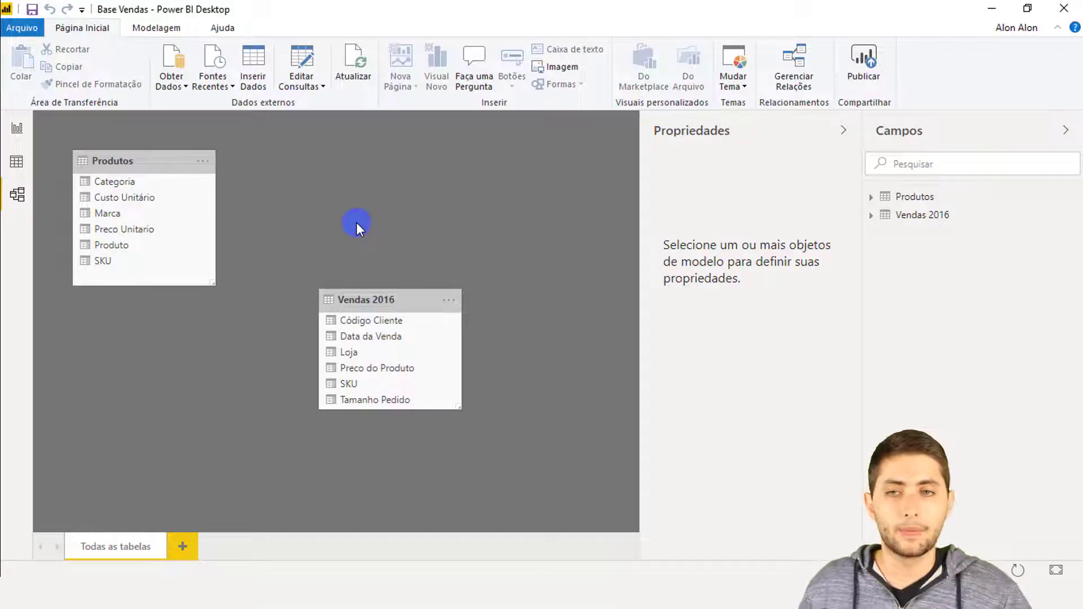
left_click(113, 158)
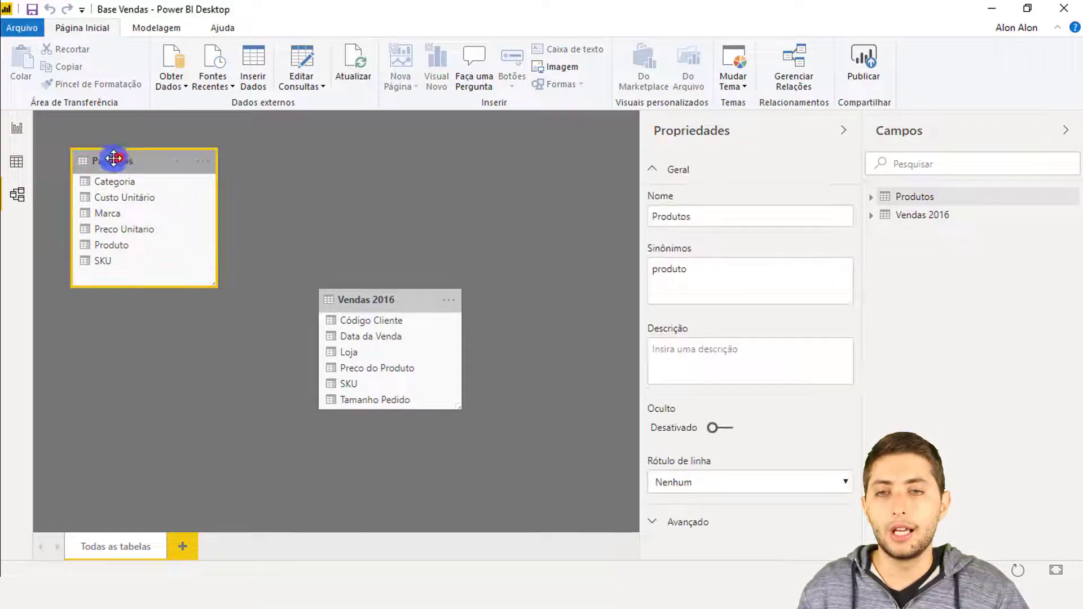
left_click(358, 296)
left_click(361, 224)
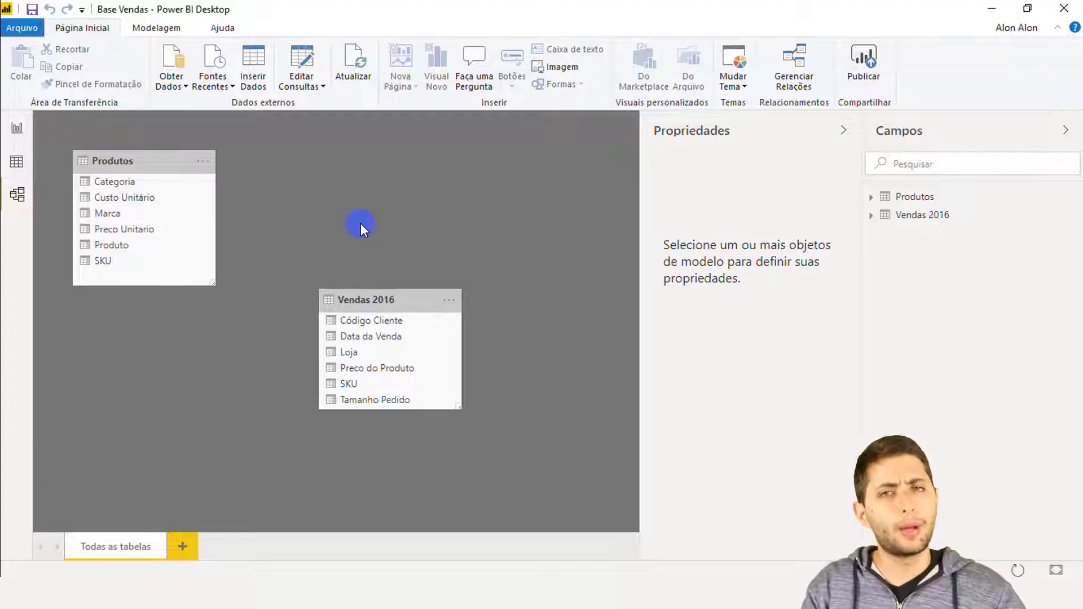
- Compare the SKU column of the Vendas 2016 table with the SKU column of the Produtos table
left_click(17, 162)
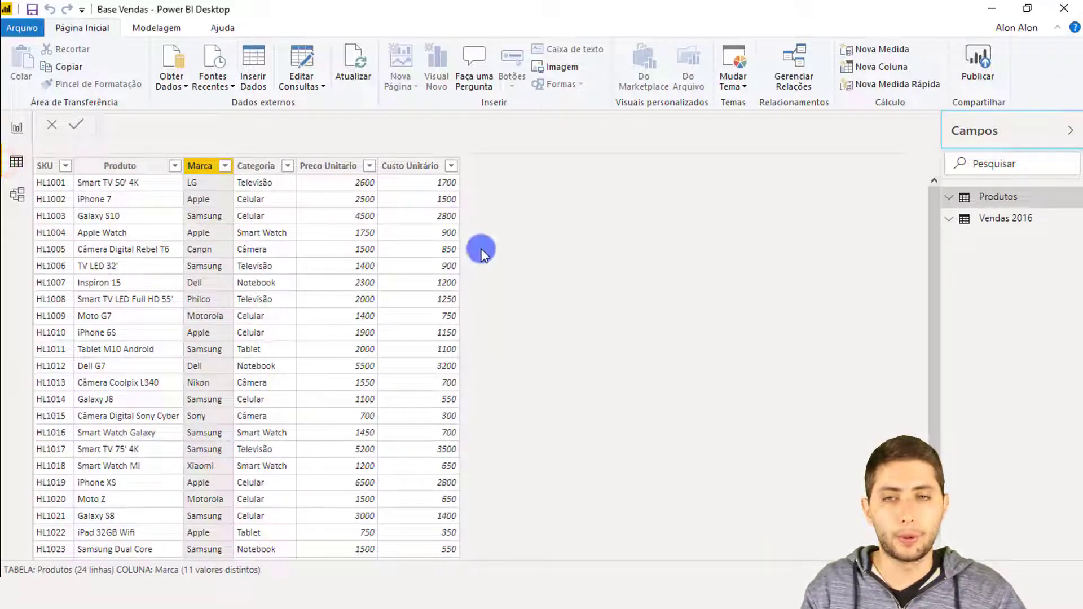
left_click(1007, 216)
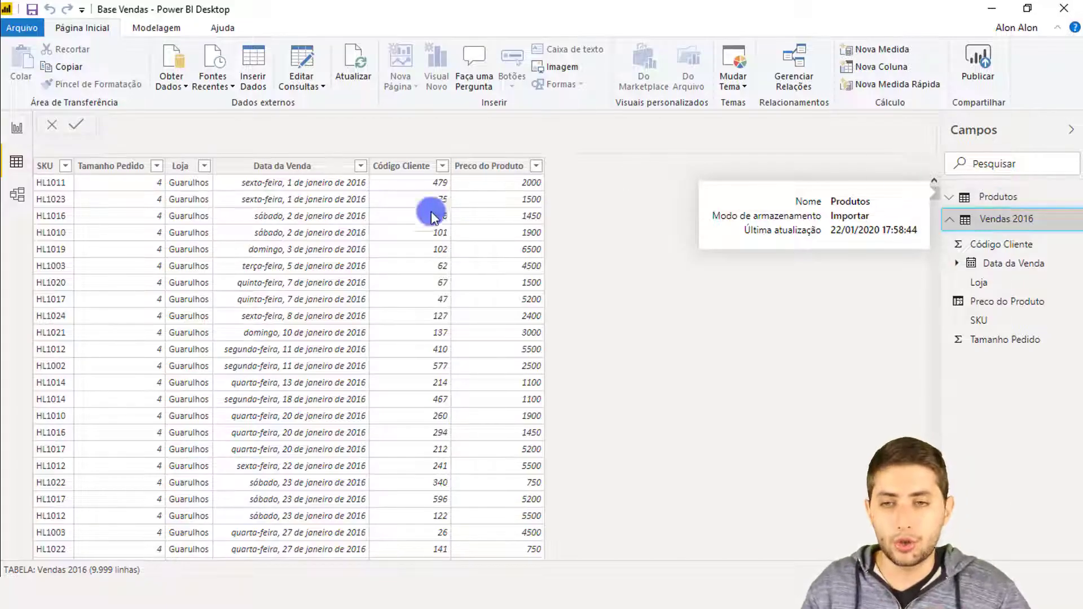
left_click(44, 165)
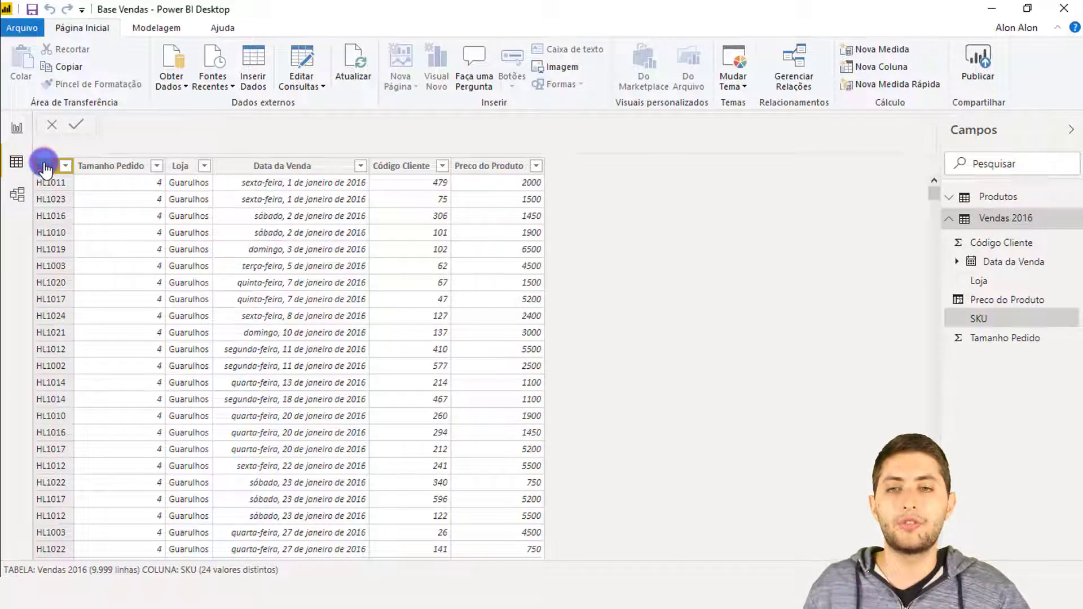
left_click(1028, 200)
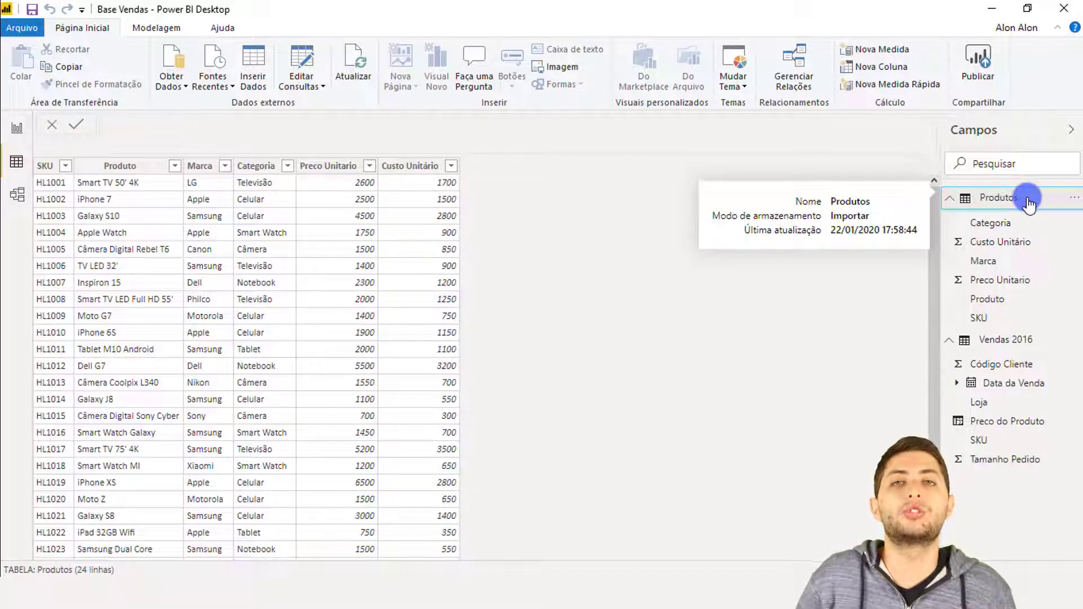
left_click(50, 166)
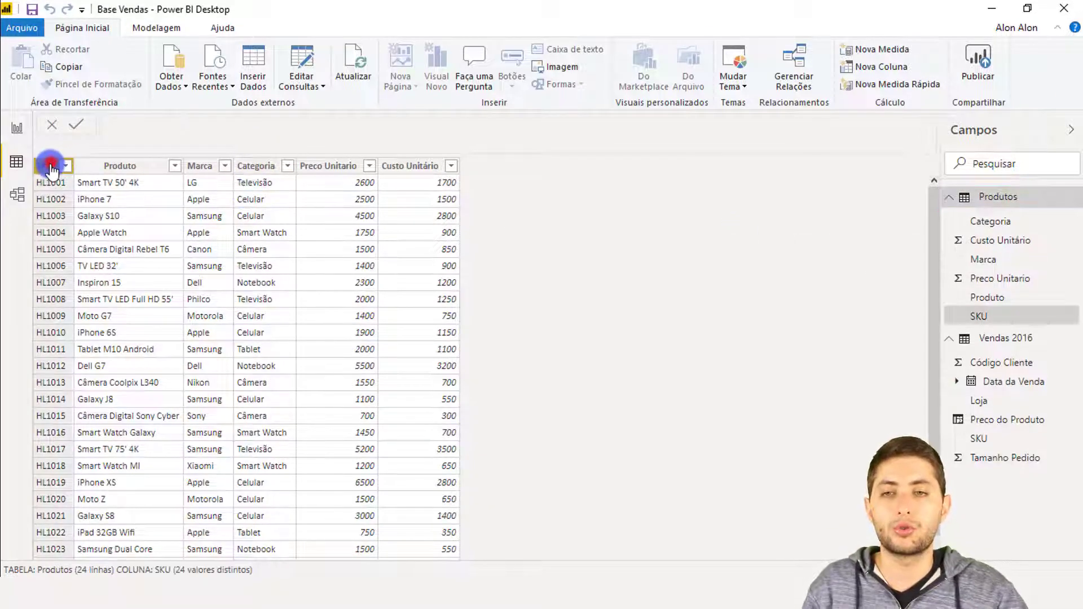
- Create a relationship in the data model from the SKU field of Produtos to the SKU field of Vendas 2016
left_click(14, 198)
left_click(148, 155)
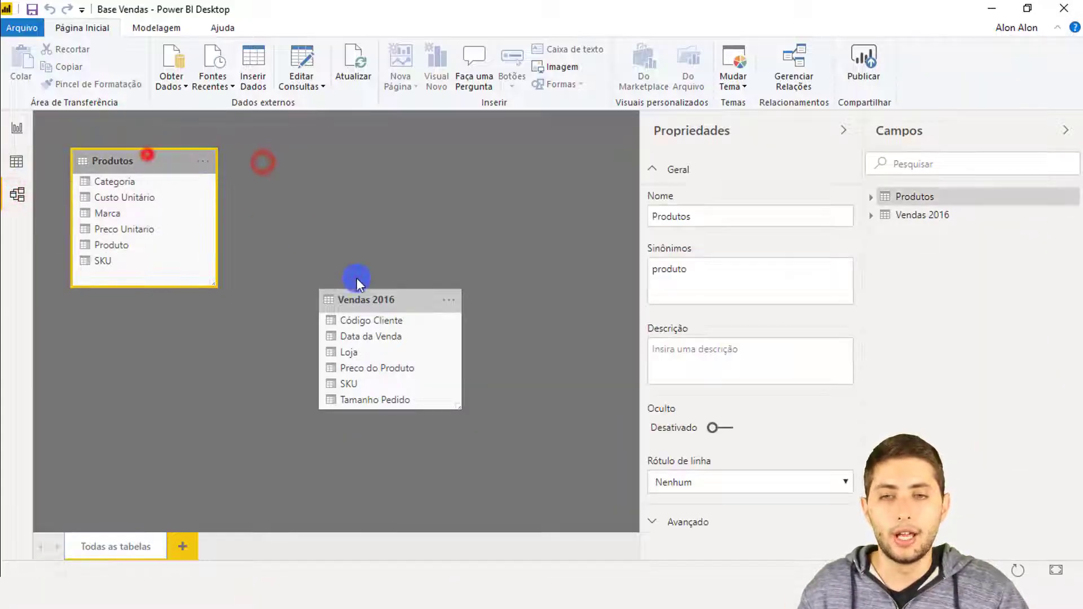
left_click(374, 300)
left_click(273, 205)
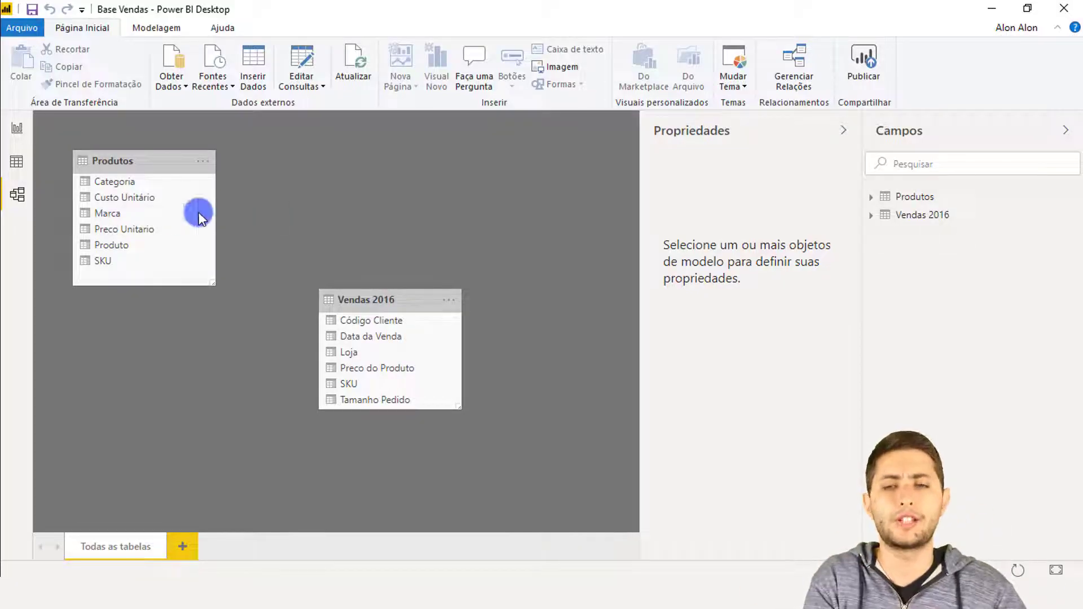
left_click(111, 166)
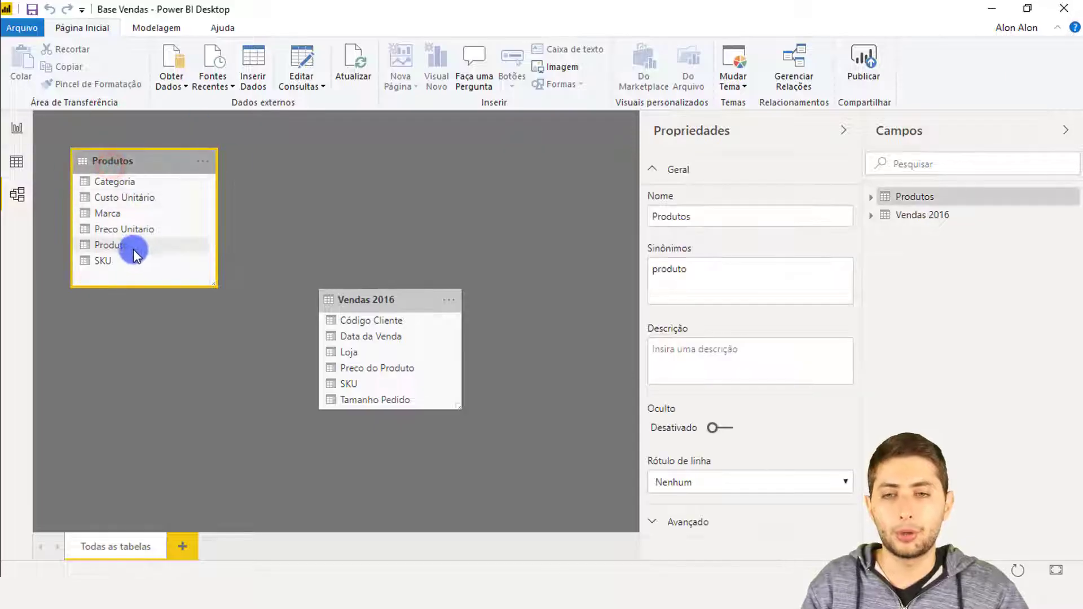
left_click(132, 262)
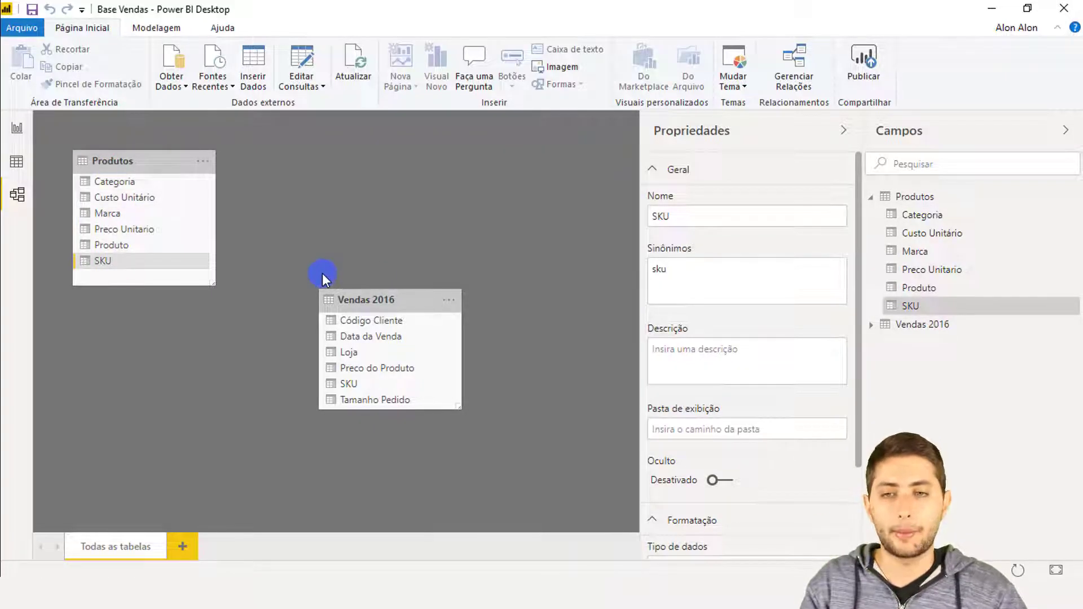
left_click_drag(98, 259, 351, 390)
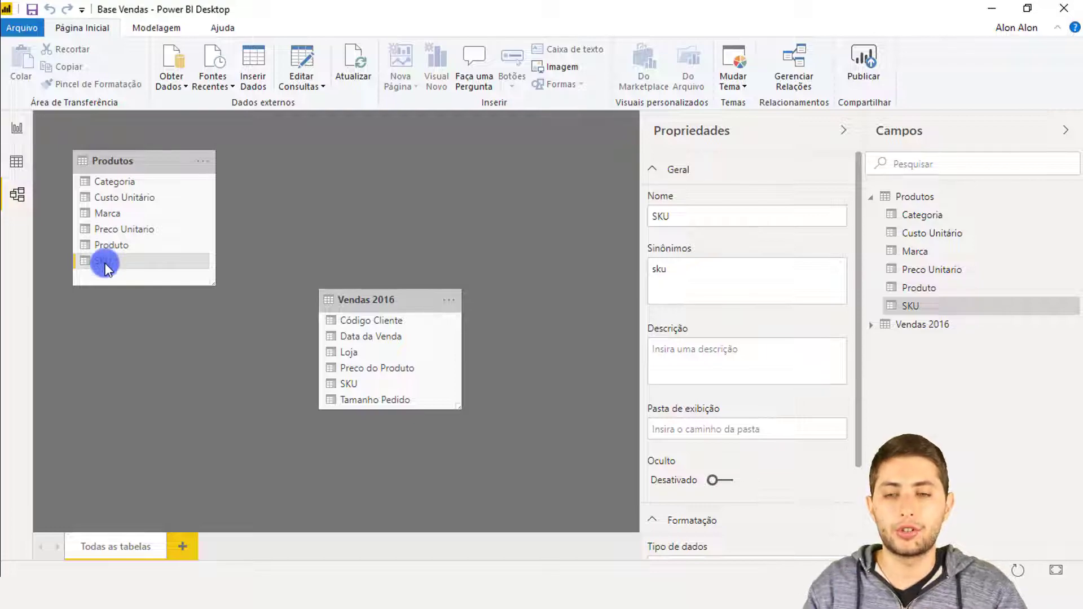
left_click_drag(104, 266, 348, 385)
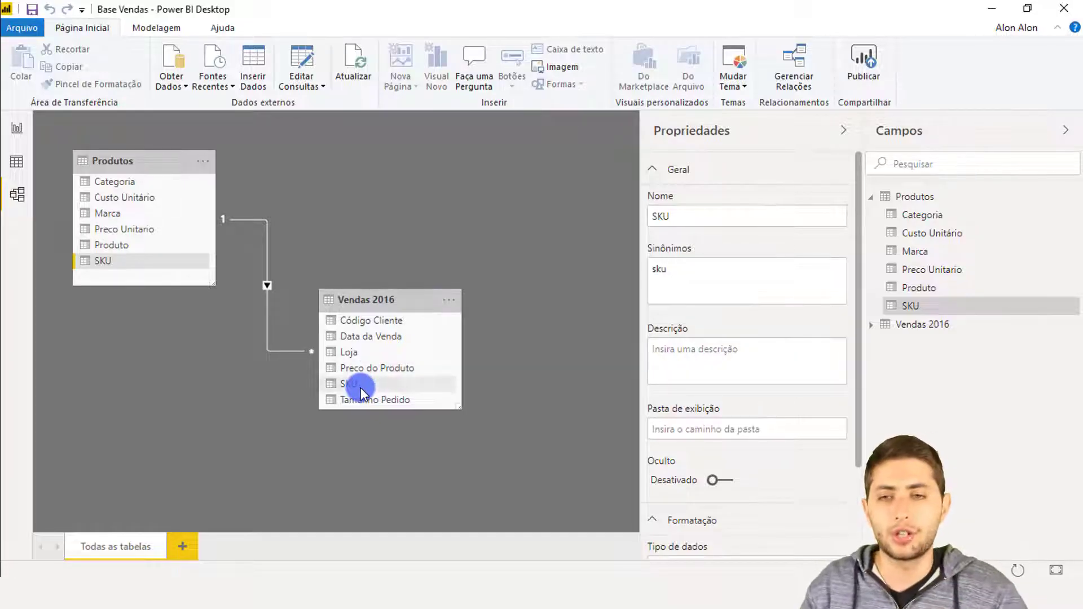
- Delete the relationship between the Produtos and Vendas 2016 tables
left_click(136, 161)
left_click(417, 293)
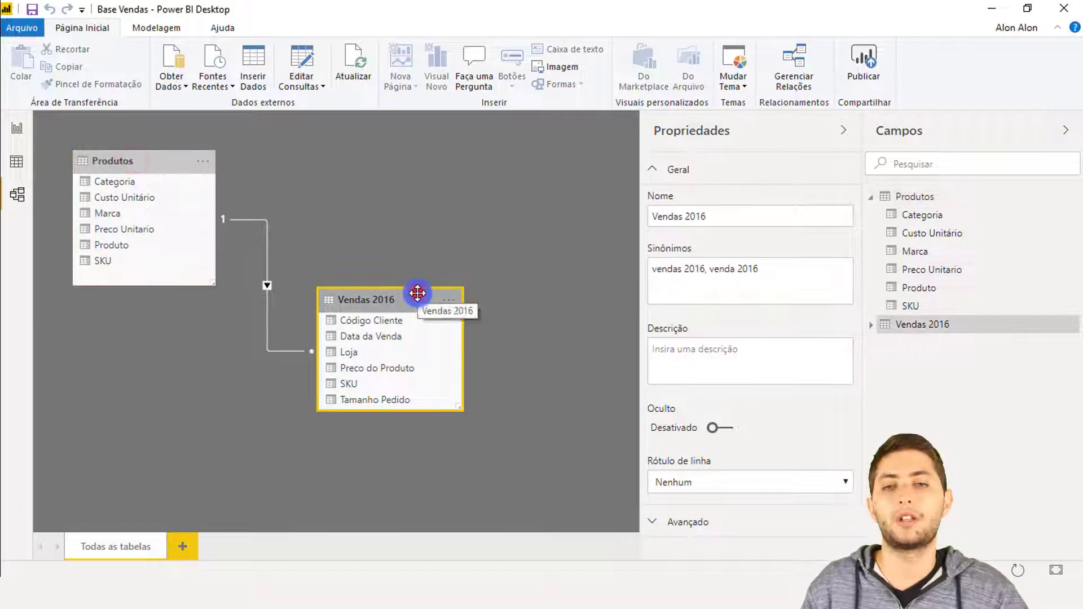
right_click(264, 248)
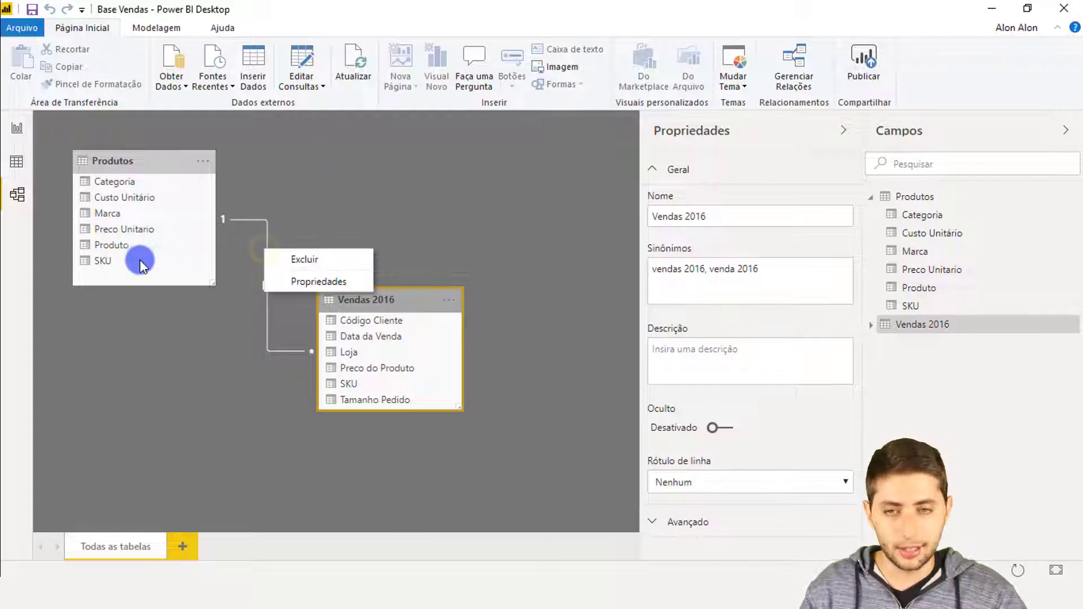
left_click(278, 258)
left_click(617, 320)
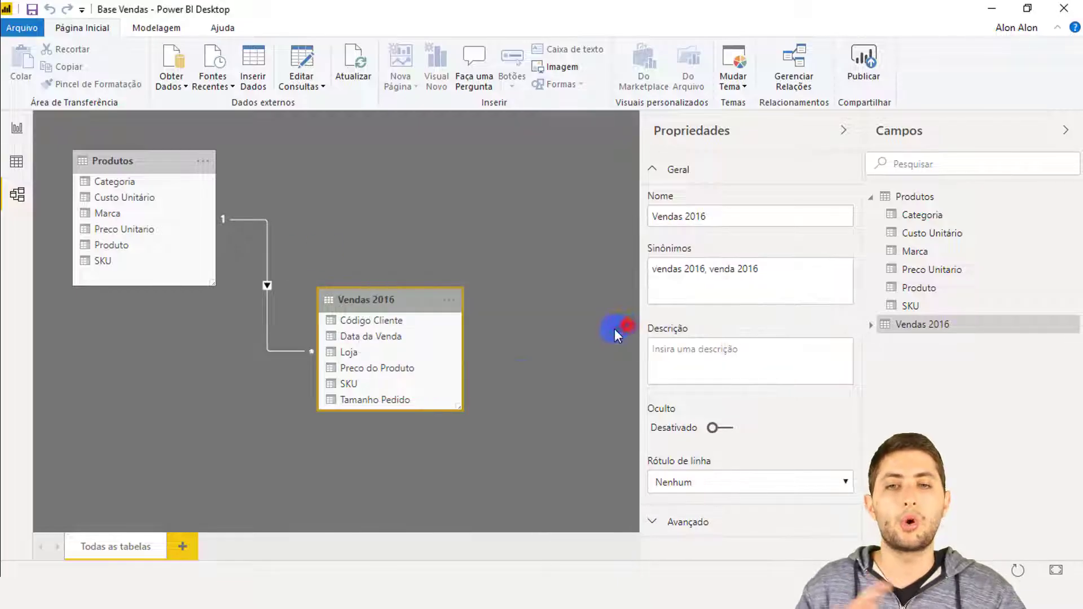
- Relate the tables again, this time from the SKU field of Vendas 2016 to the SKU field of Produtos
left_click(366, 384)
left_click_drag(374, 388, 117, 262)
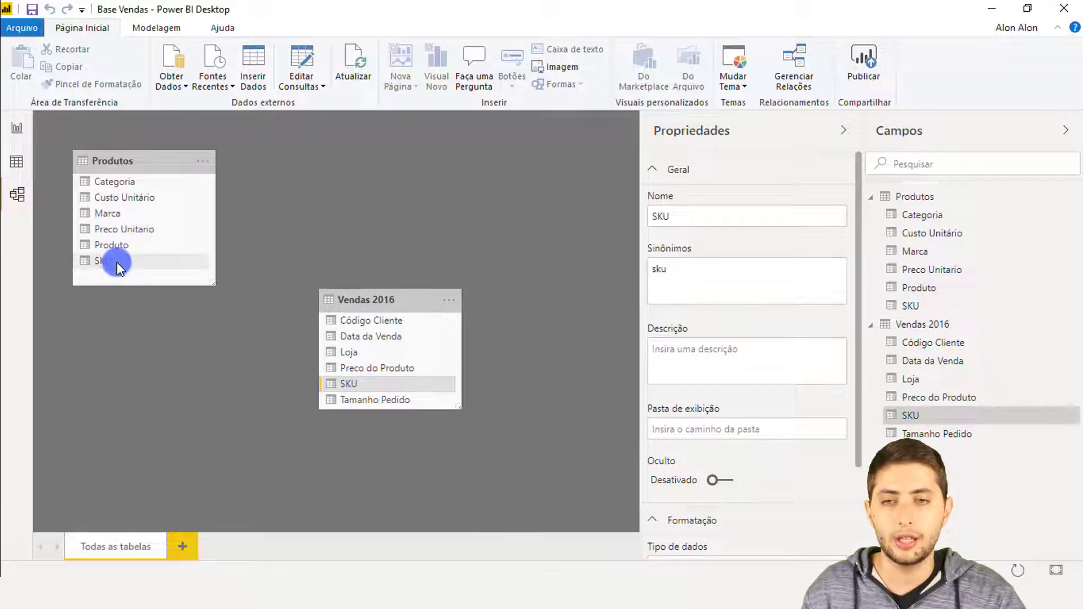
left_click(414, 185)
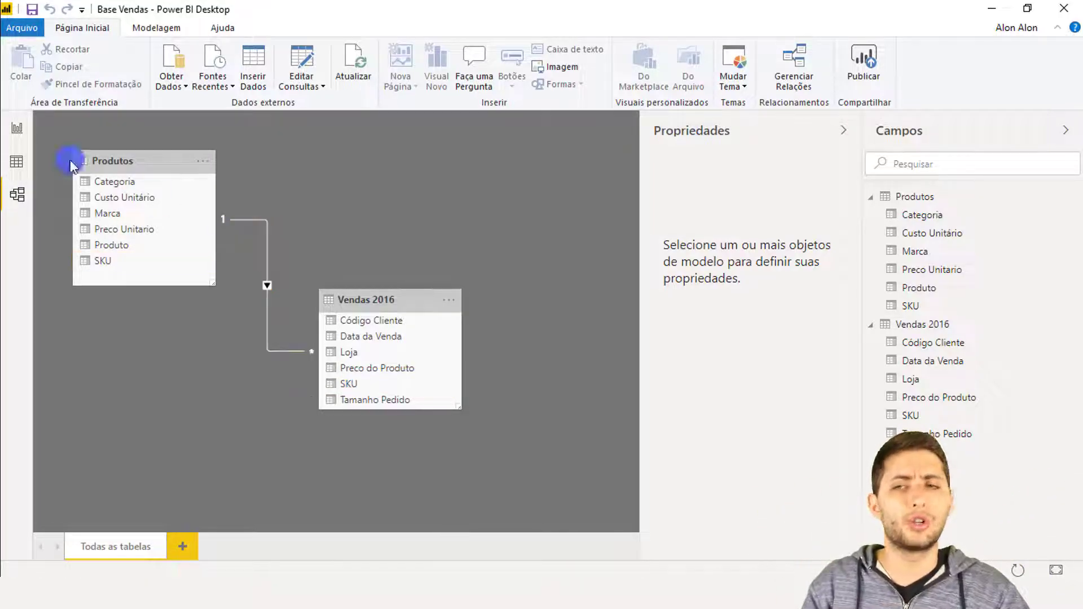
- Return to the report and examine the Tamanho Pedido por Marca chart, reading the Samsung bar's value
left_click(18, 128)
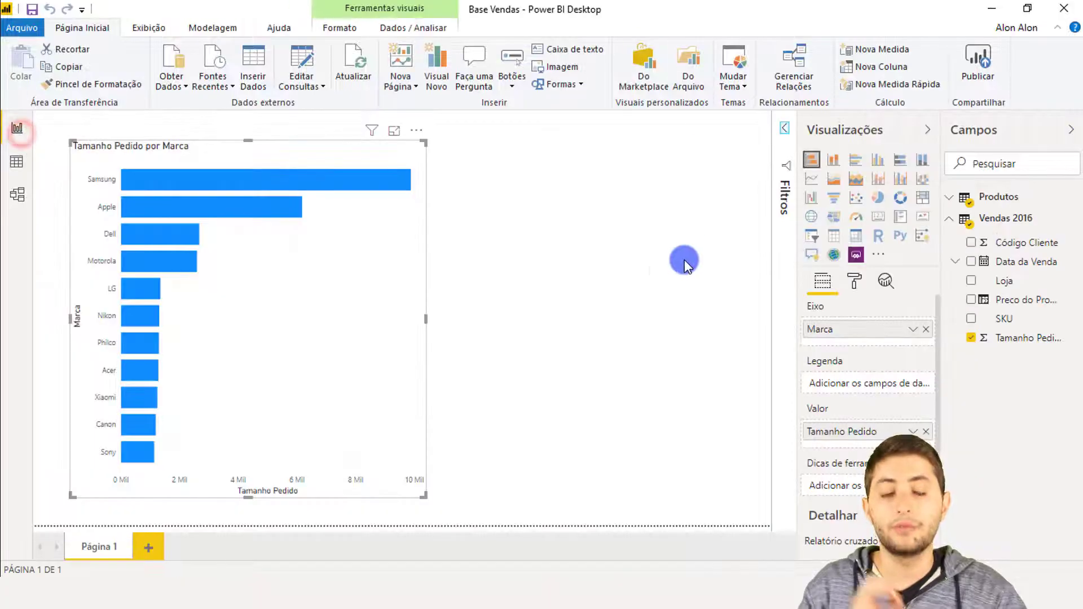
left_click(634, 272)
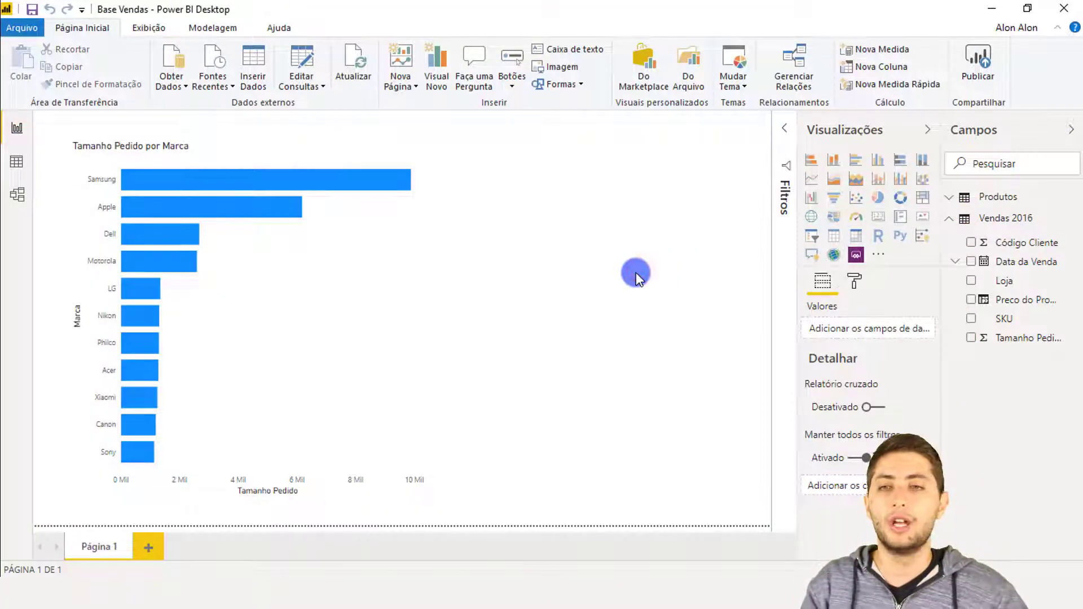
left_click(438, 315)
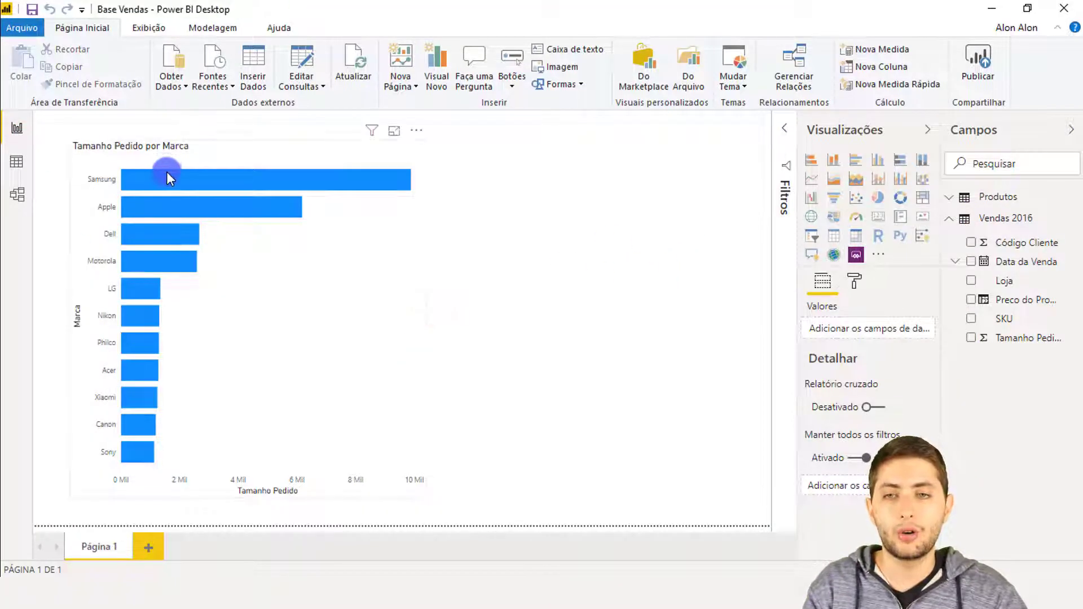
mouse_move(168, 178)
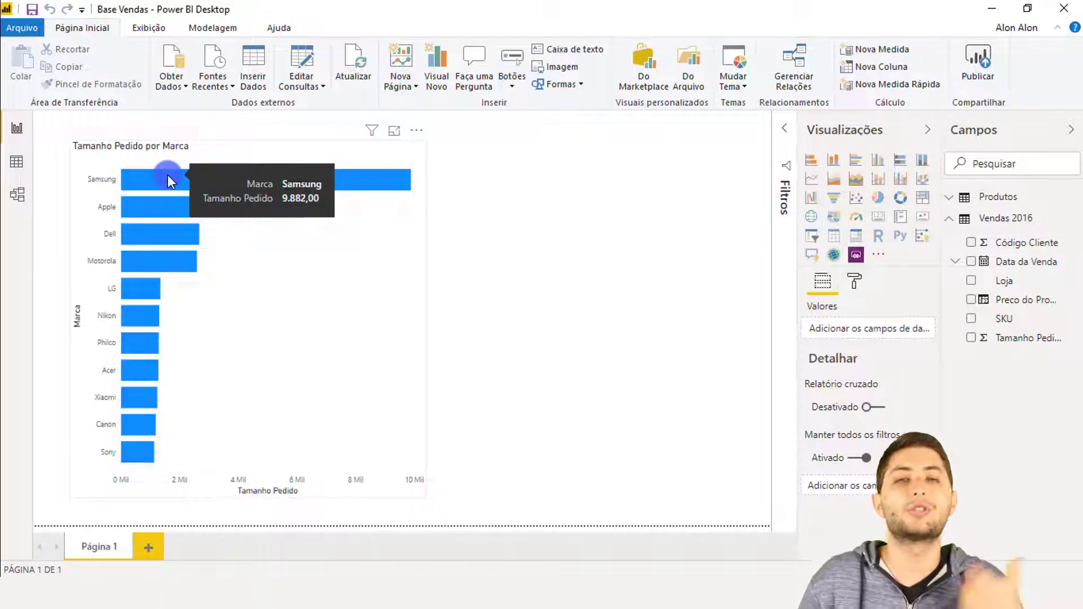
- Read the Apple and Dell bar values in the Tamanho Pedido por Marca chart and deselect the chart
mouse_move(154, 212)
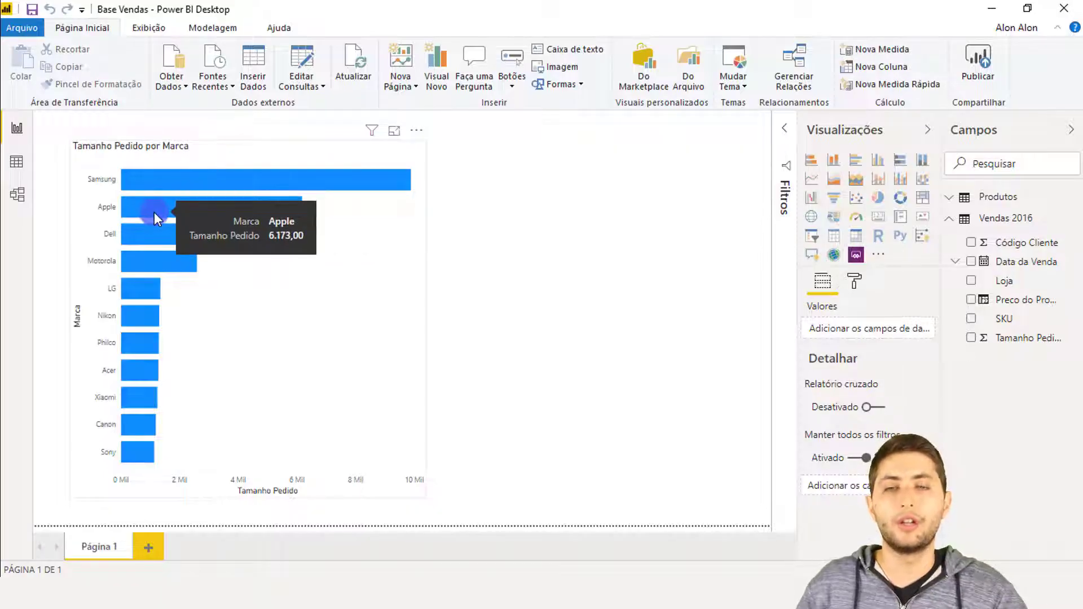
mouse_move(141, 243)
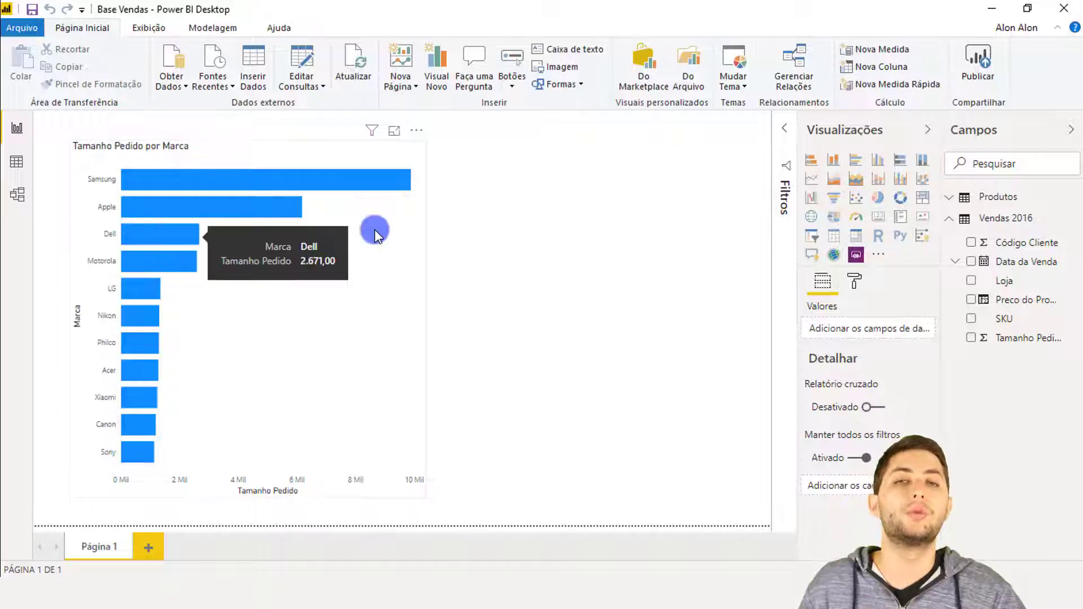
left_click(471, 228)
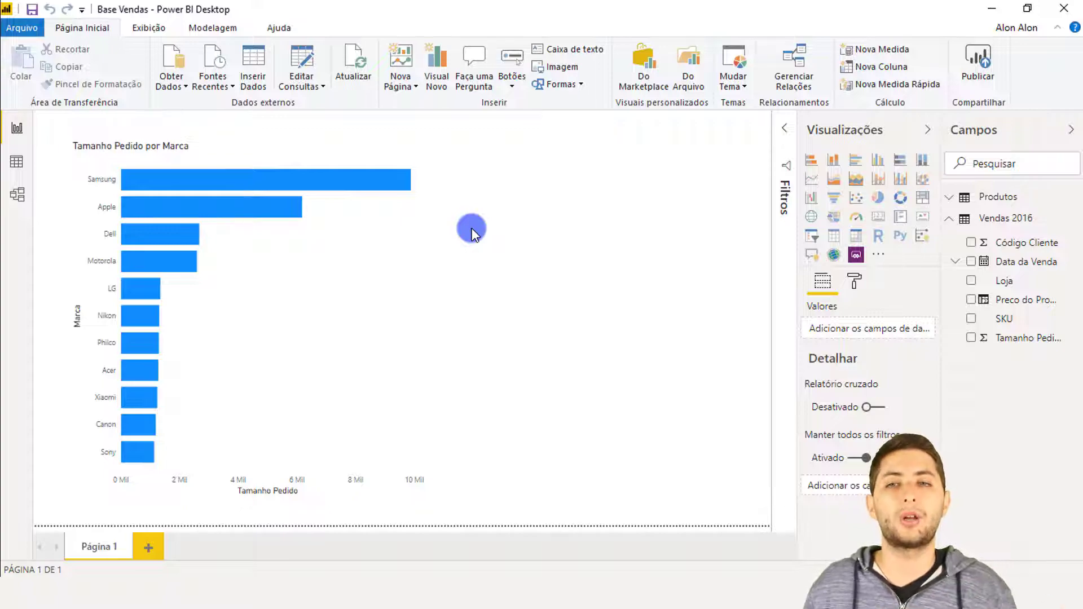
- Check the table relationship in the model, and review the Preco do Produto formula and SKU column in the Vendas 2016 data
left_click(12, 199)
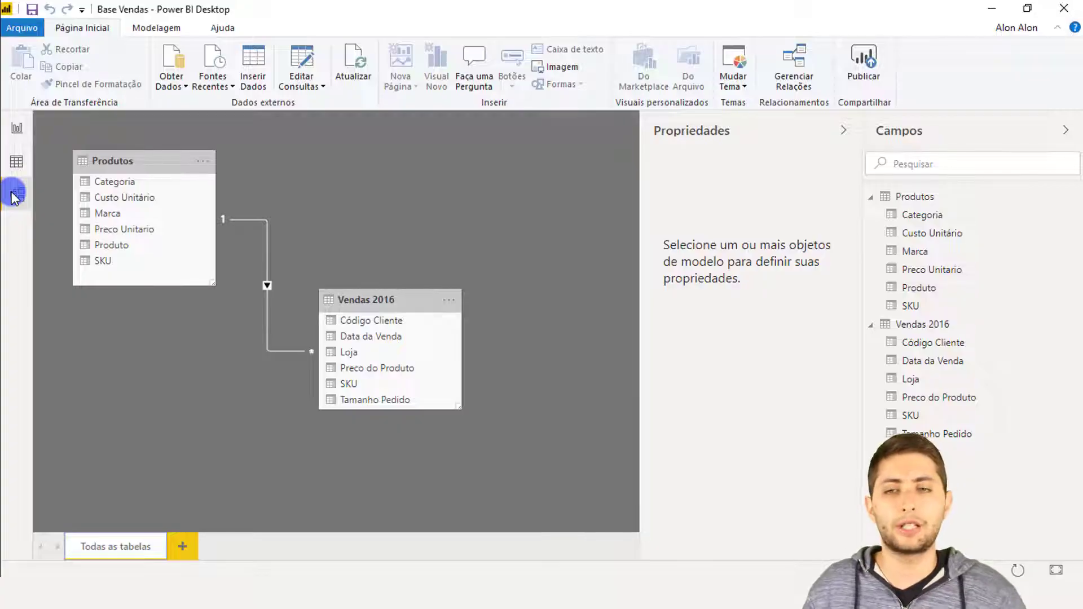
left_click(16, 161)
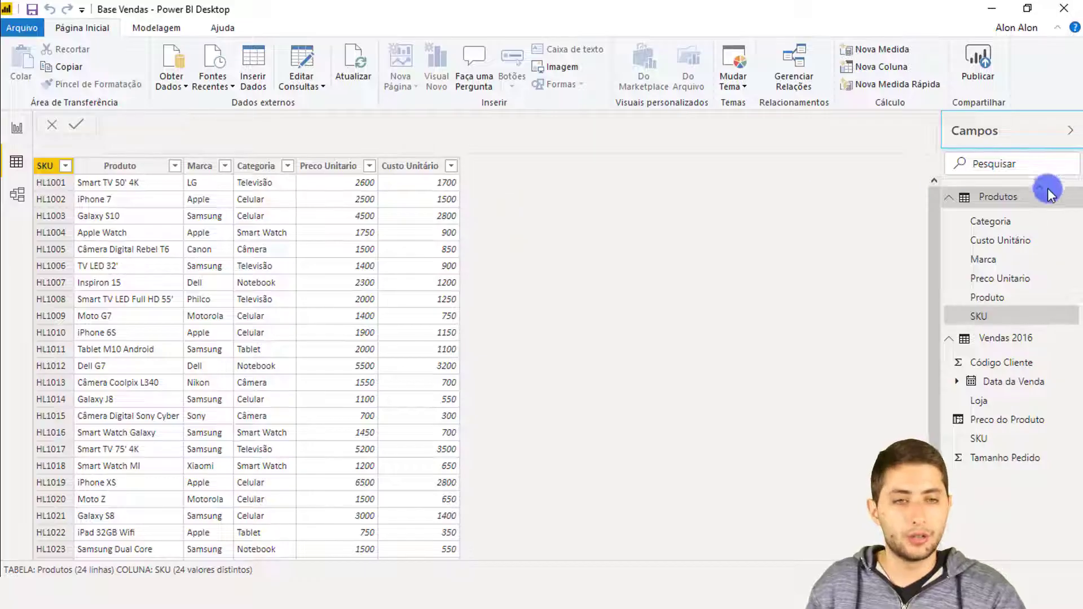
left_click(953, 339)
left_click(490, 168)
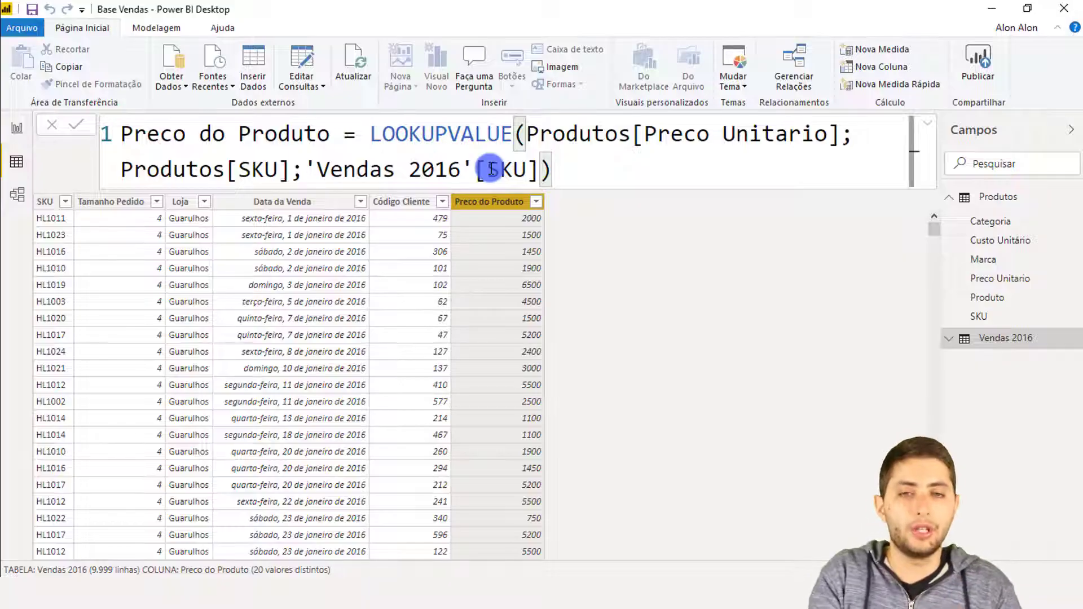
left_click(593, 222)
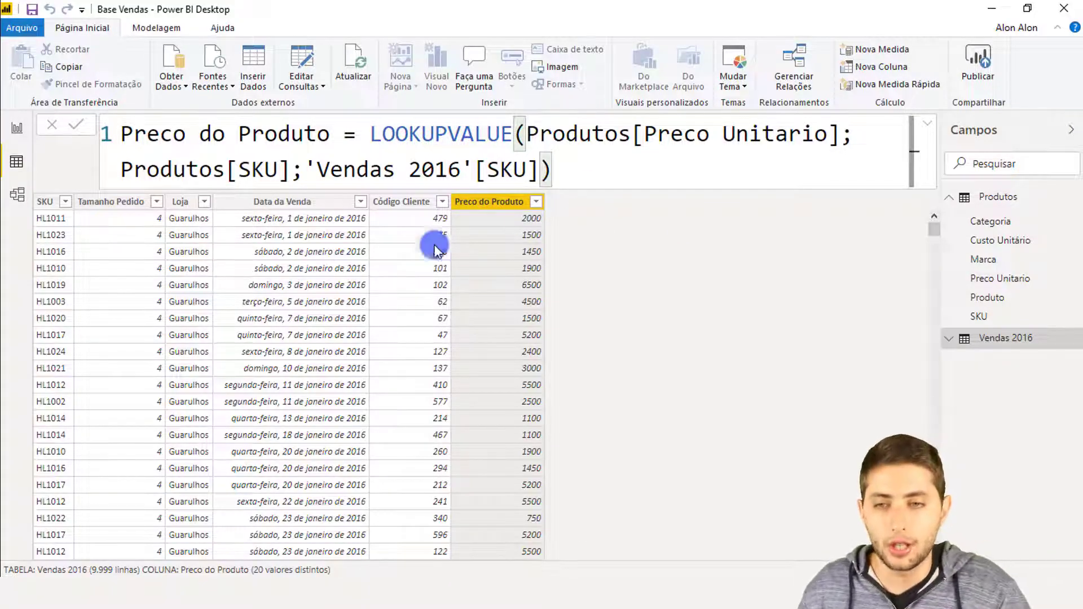
left_click(47, 217)
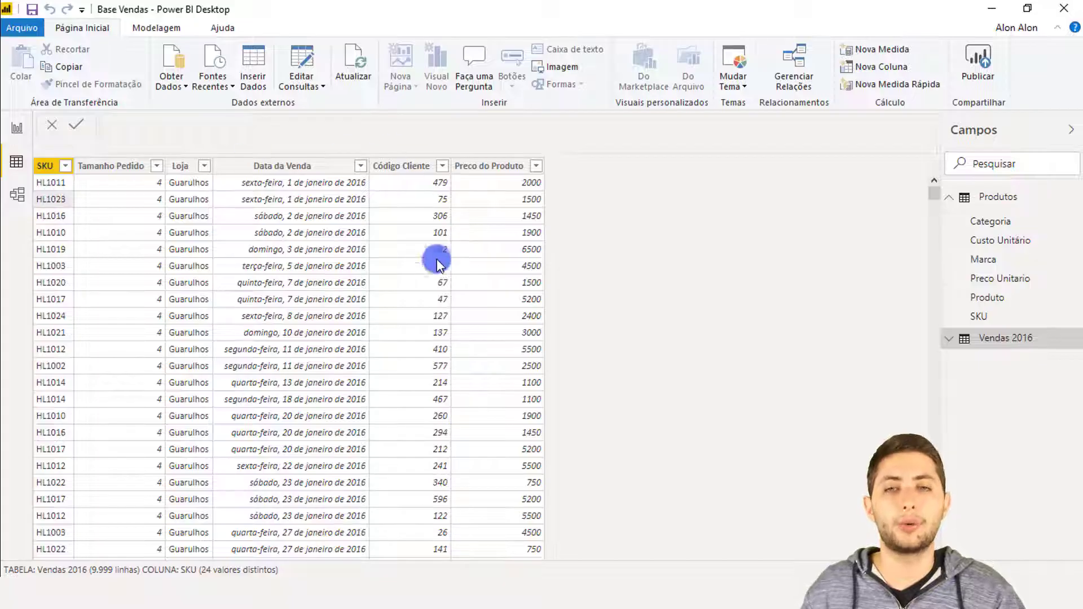
- Add a calculated column to Vendas 2016 with the formula Custo do Produto = RELATED(Produtos[Custo Unitário])
right_click(331, 240)
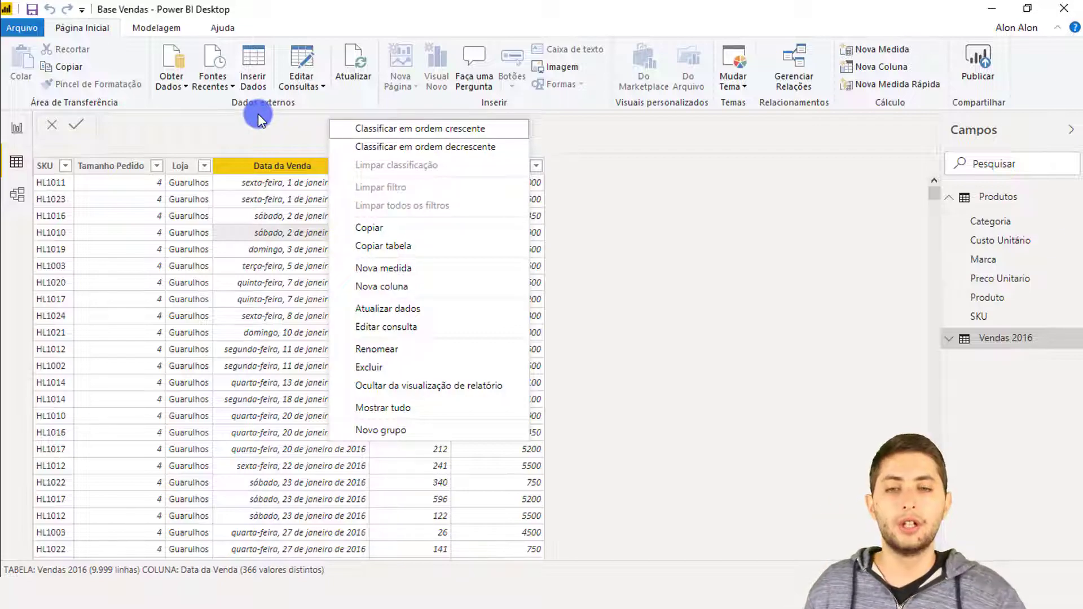
left_click(446, 294)
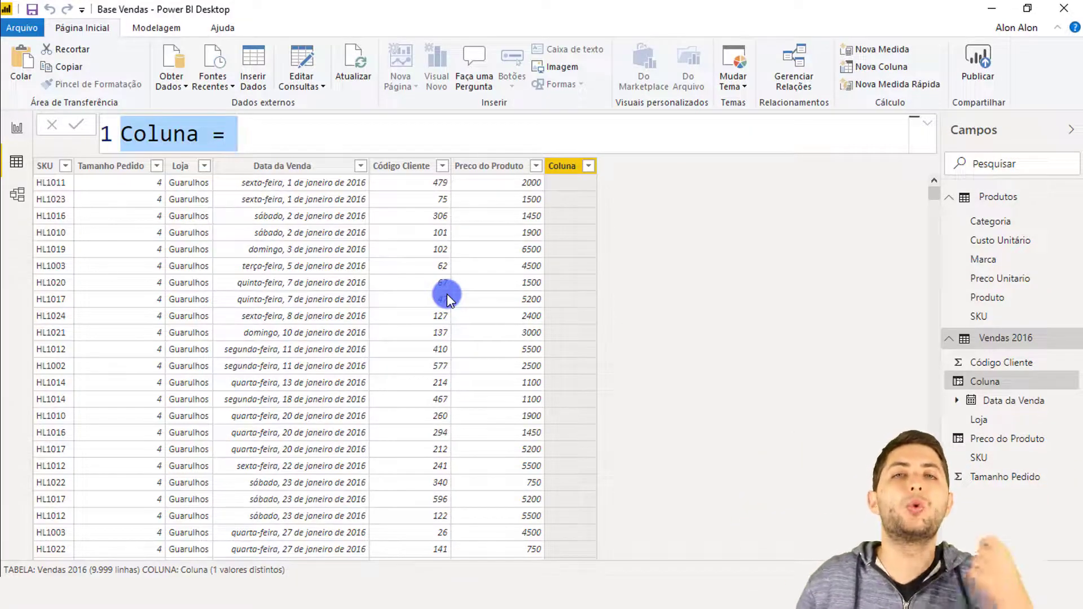
type("Cu")
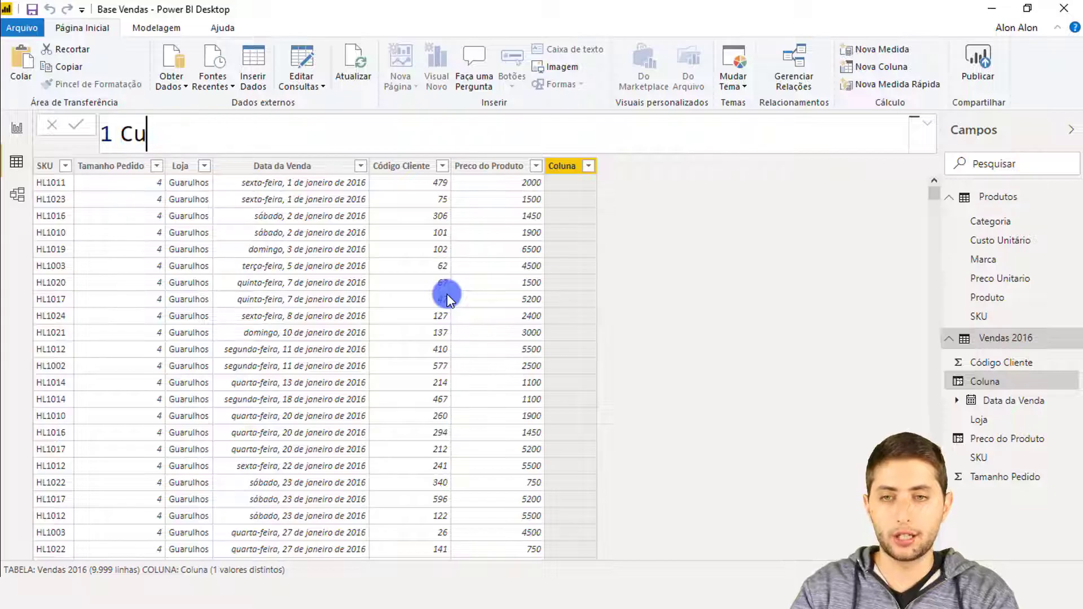
type("sto do Produto =")
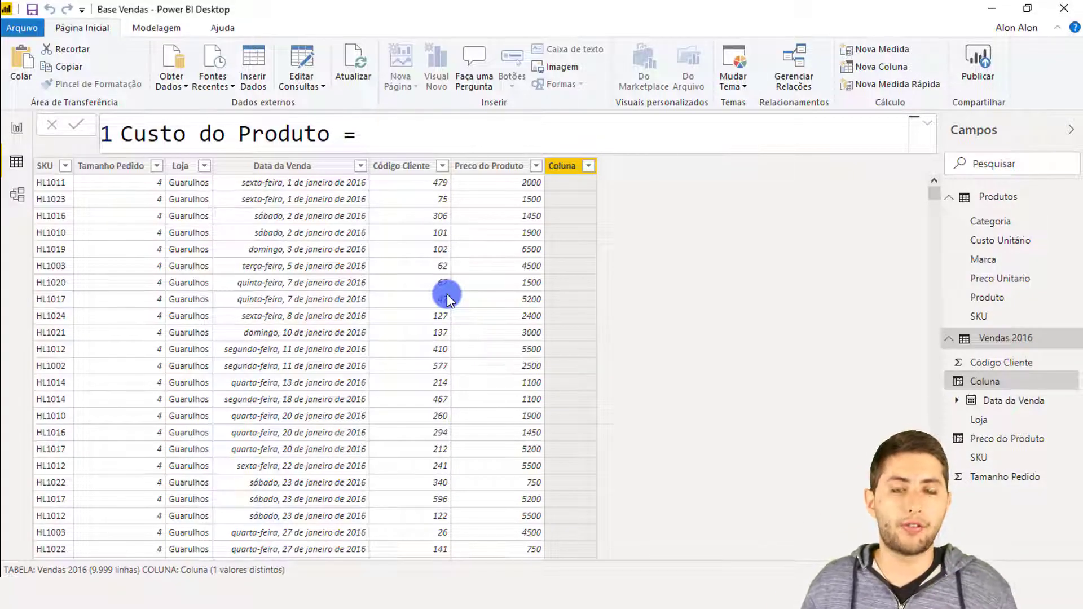
type("related")
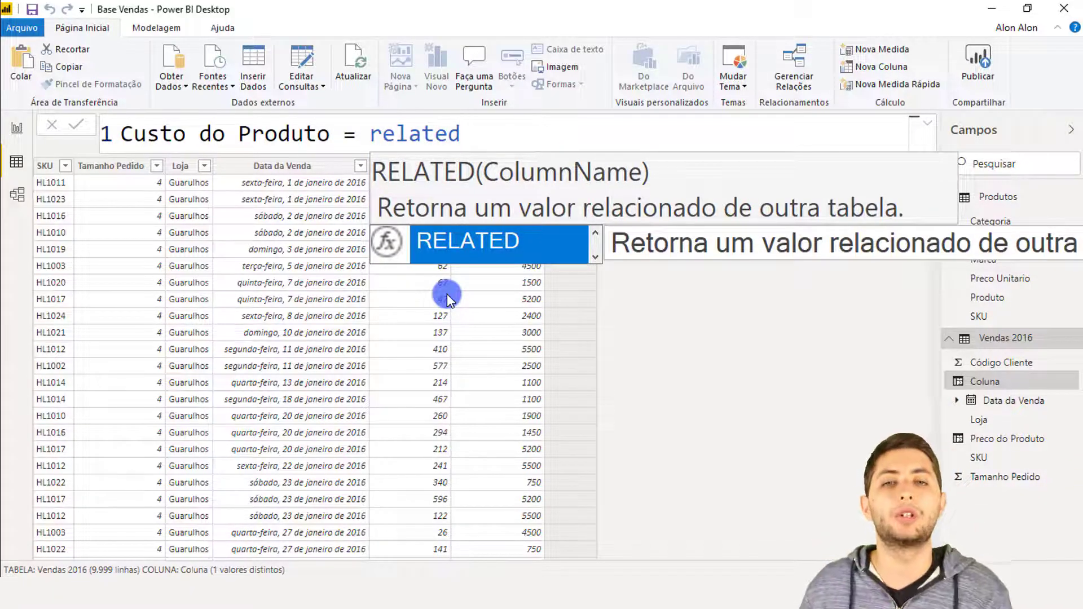
key("Tab")
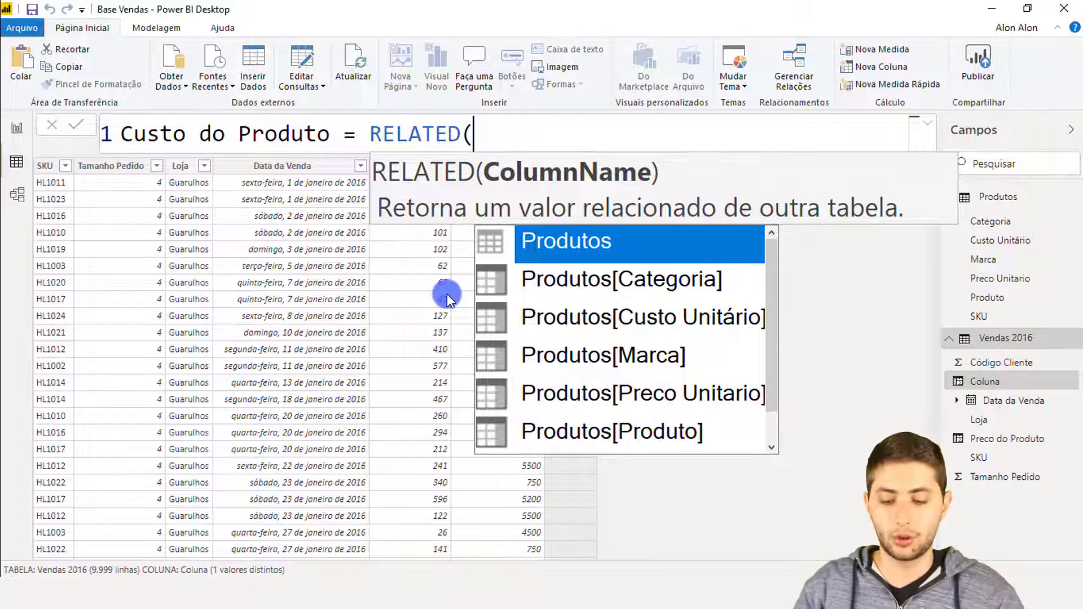
type("custo")
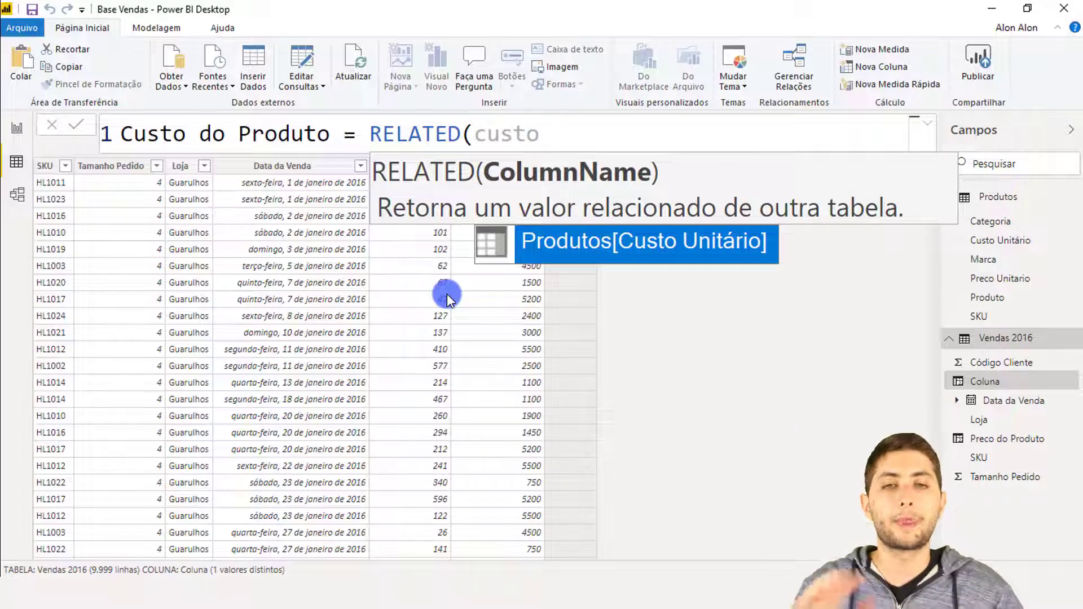
left_click(698, 231)
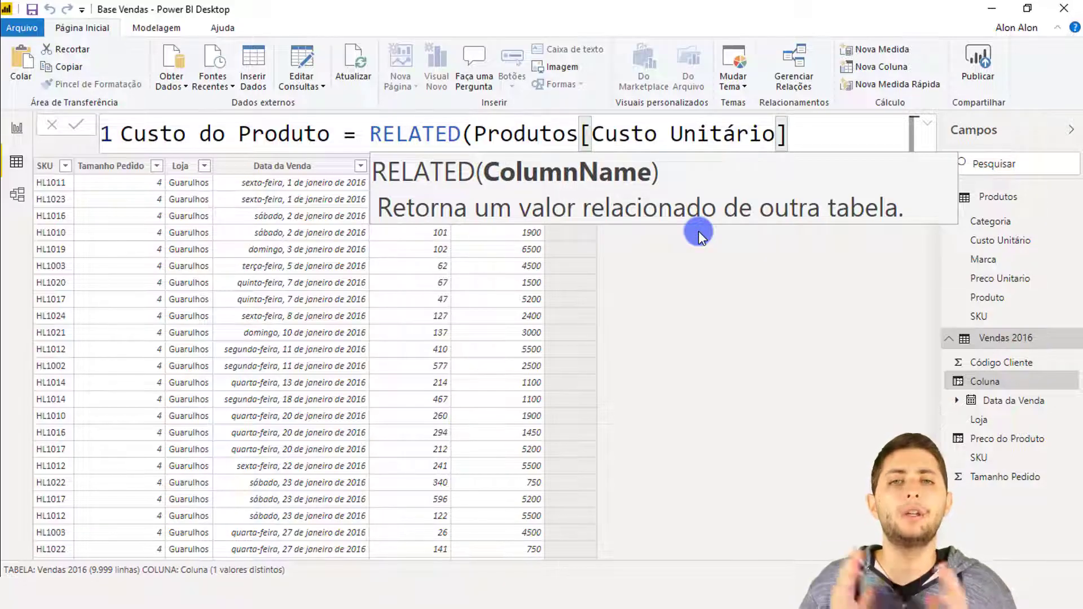
type(")")
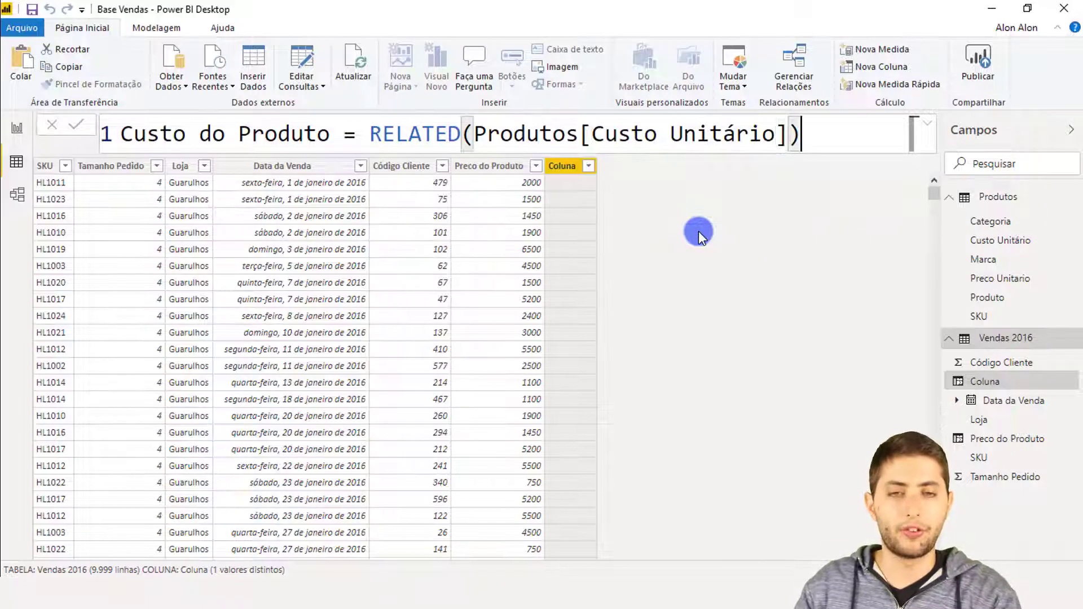
key("Return")
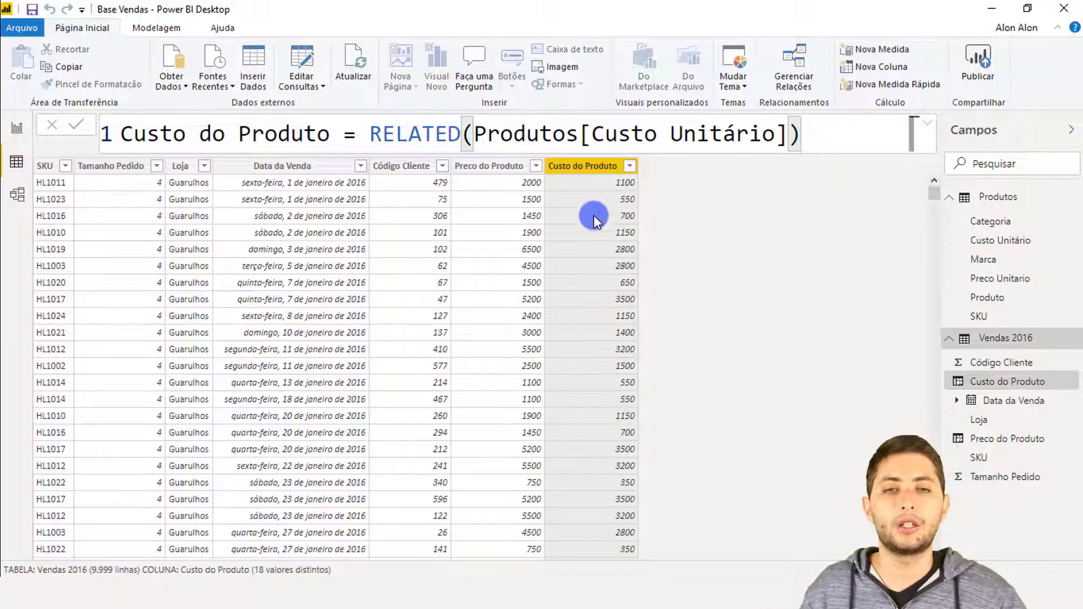
- Compare the Custo do Produto for SKU HL1011 in Vendas 2016 with its Custo Unitário in Produtos, and return to Vendas 2016
left_click(48, 183)
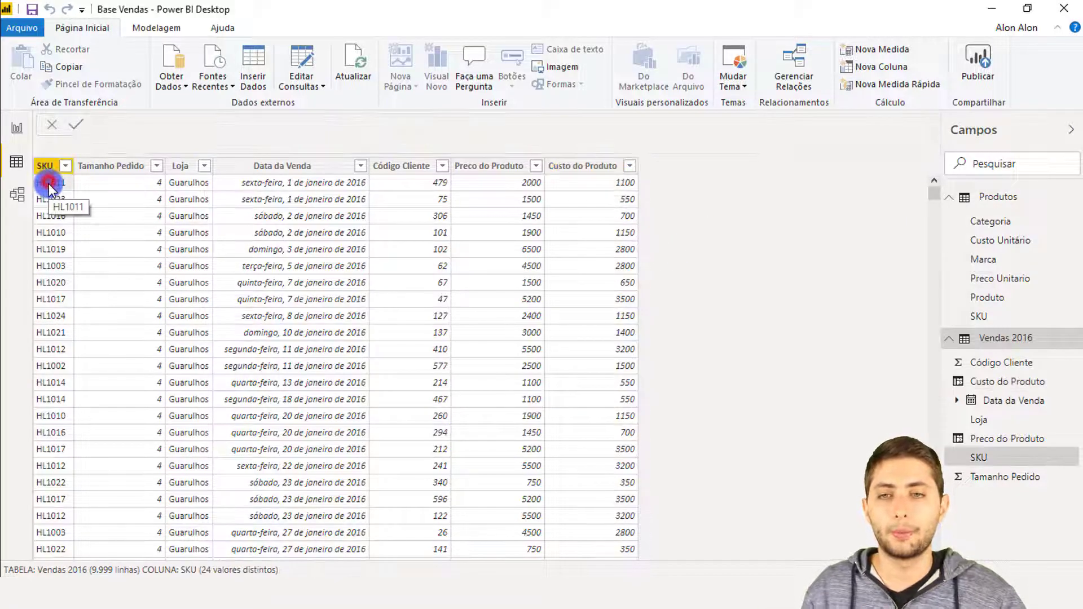
left_click(613, 185)
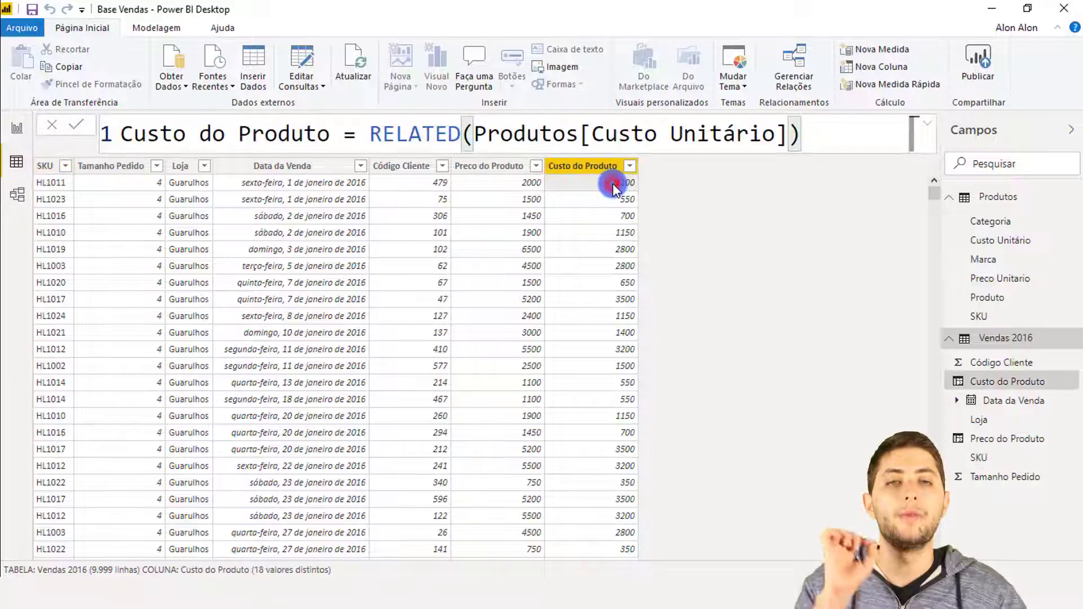
left_click(1024, 191)
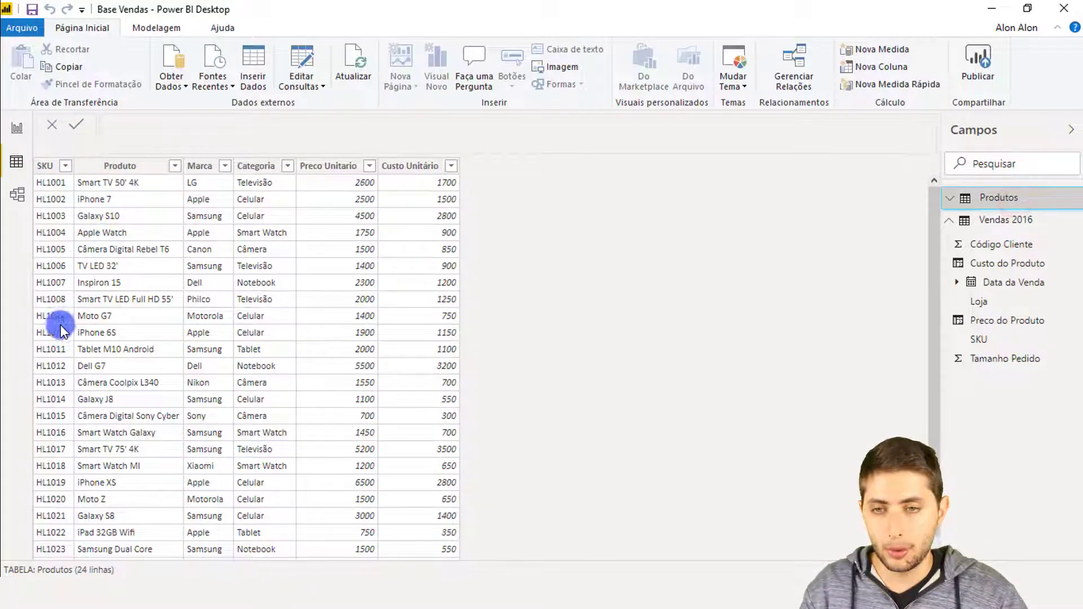
left_click(63, 330)
left_click(412, 350)
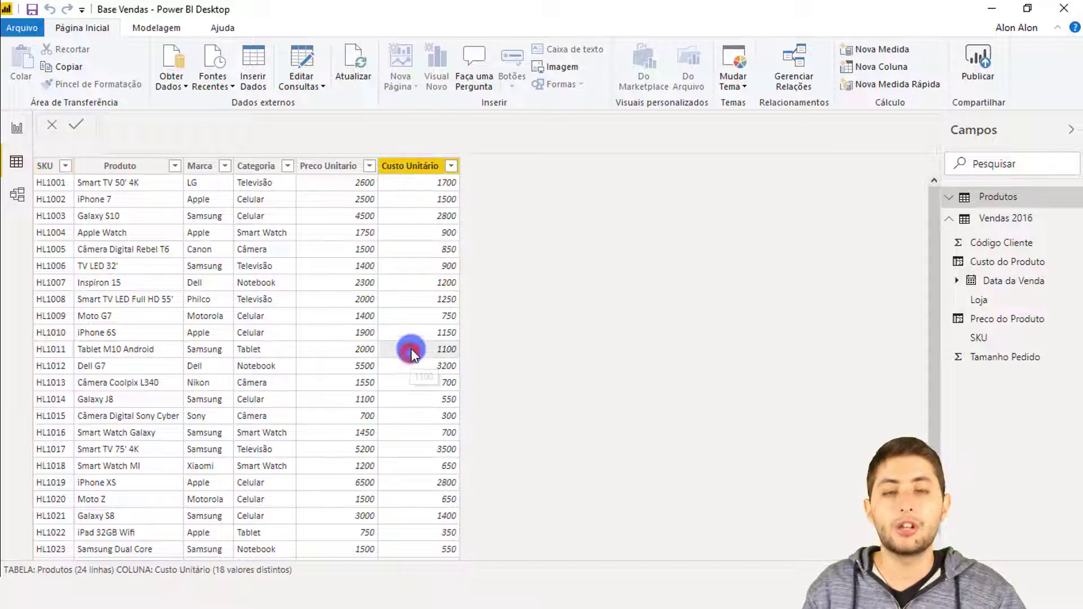
left_click(998, 220)
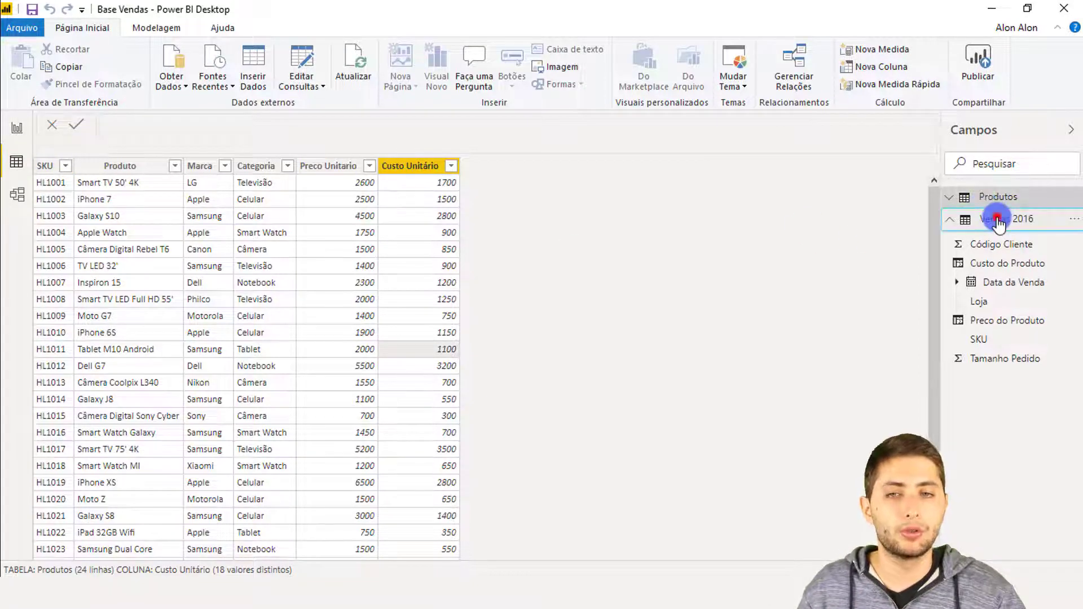
left_click(35, 202)
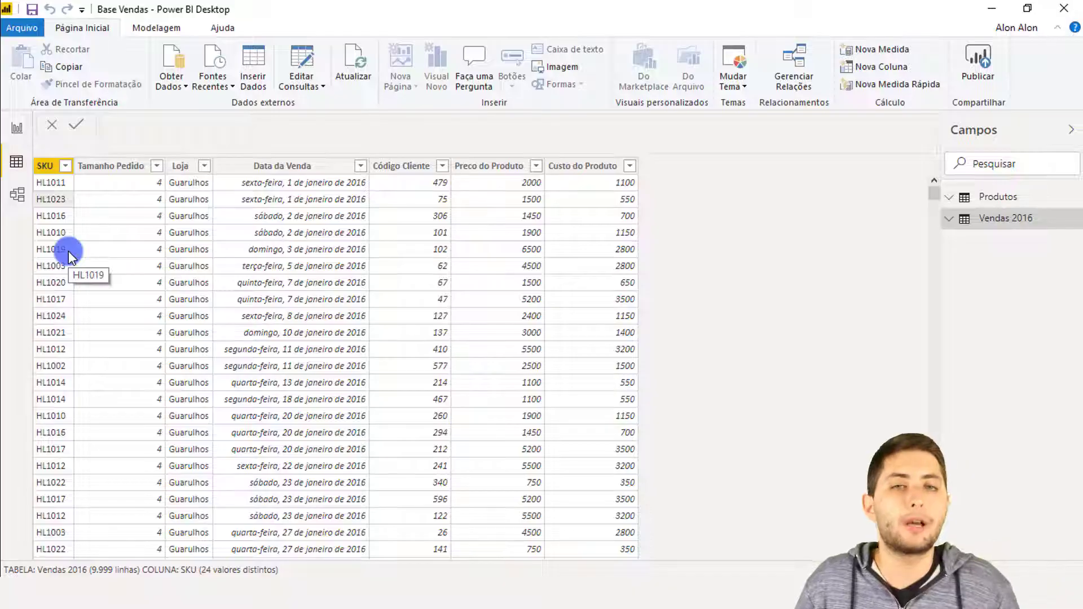
- Compare the LOOKUPVALUE formula of Preco do Produto with the RELATED formula of Custo do Produto
left_click(573, 166)
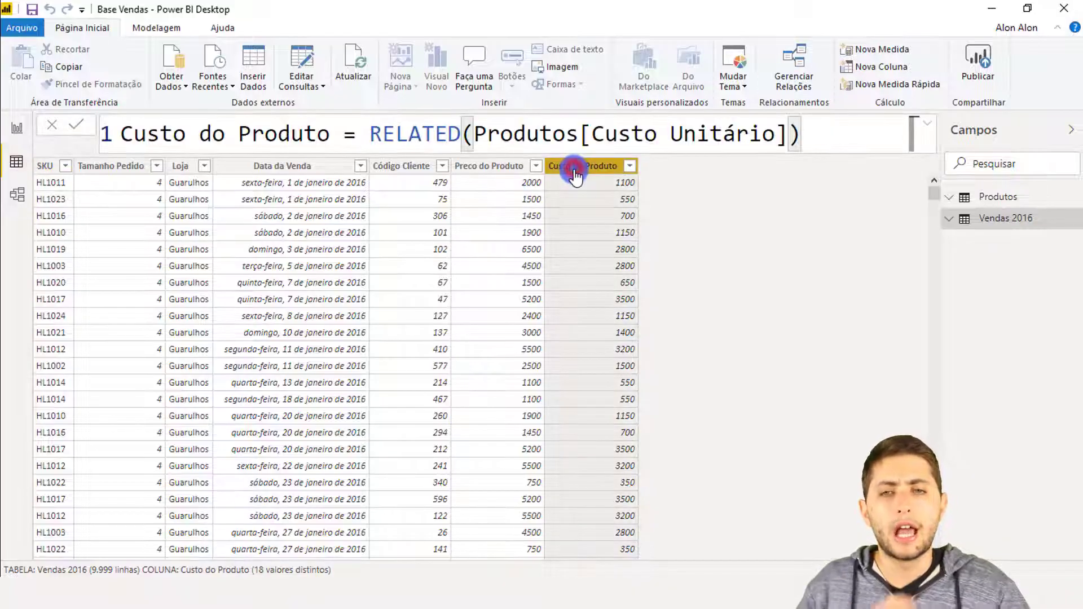
left_click(492, 166)
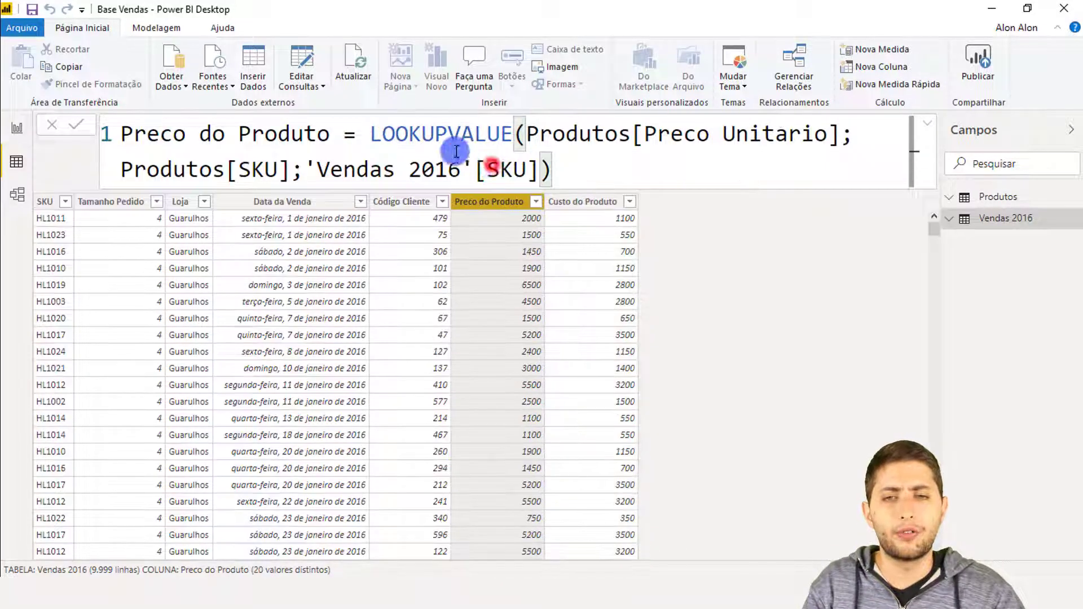
left_click_drag(381, 132, 553, 169)
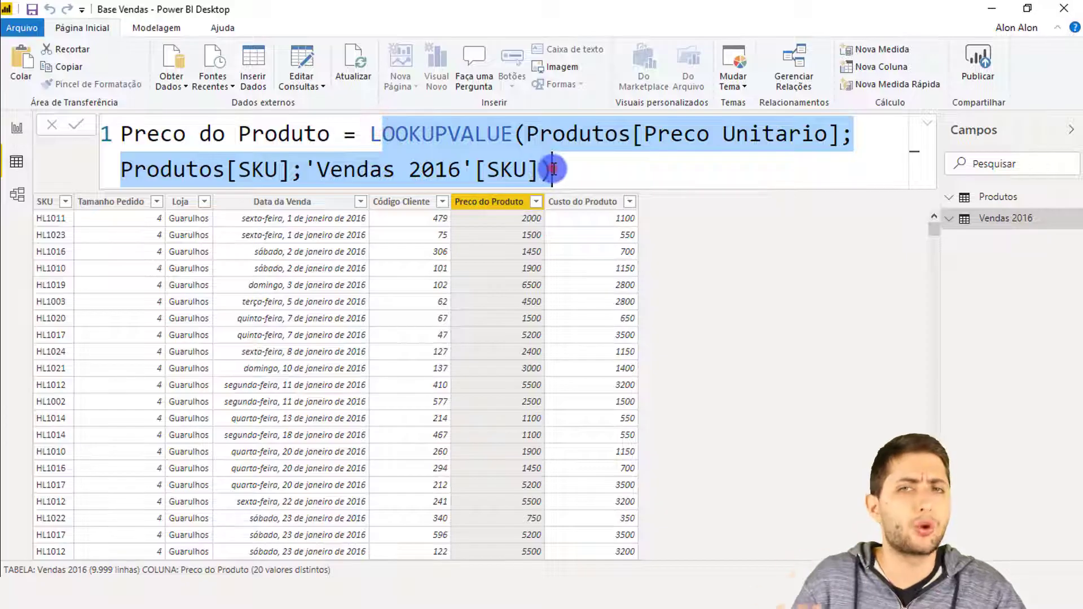
left_click(564, 202)
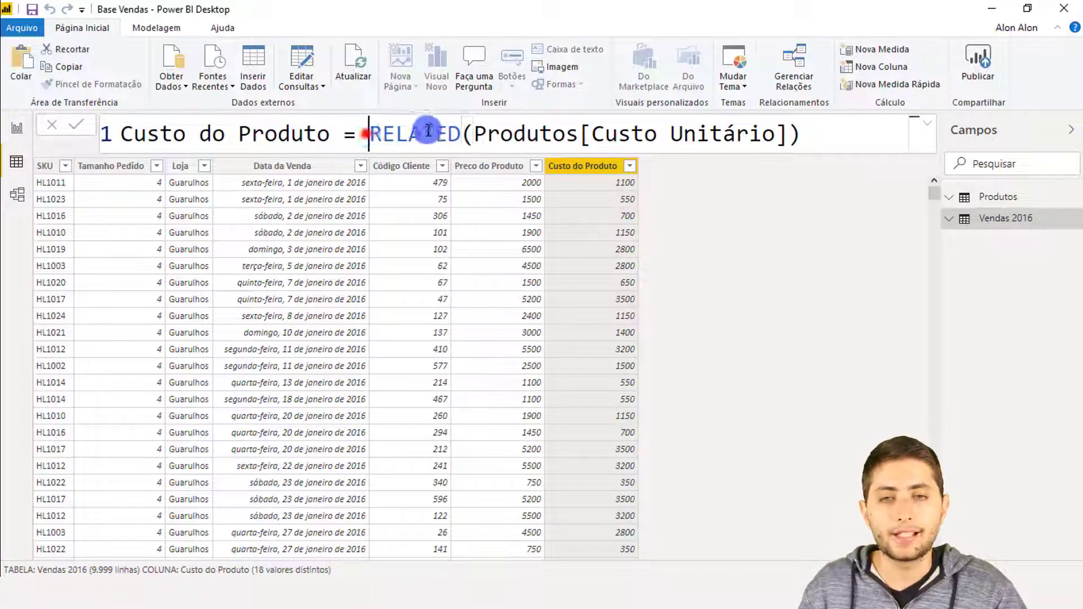
left_click_drag(367, 134, 835, 131)
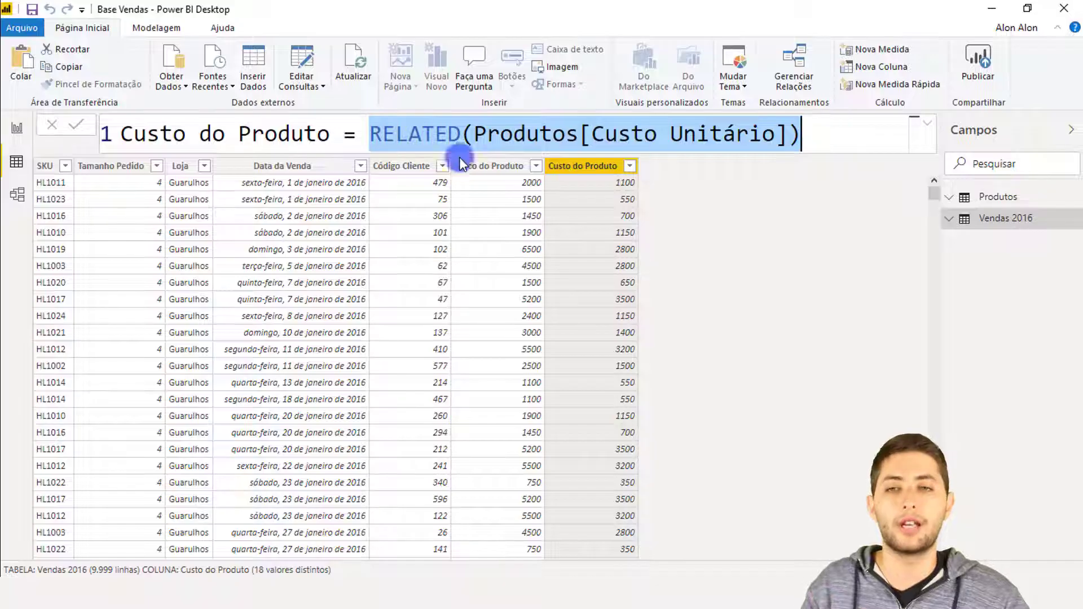
- Inspect the SKU relationship between Produtos and Vendas 2016 in the model, and reread the RELATED and LOOKUPVALUE formulas in the data table
left_click(18, 195)
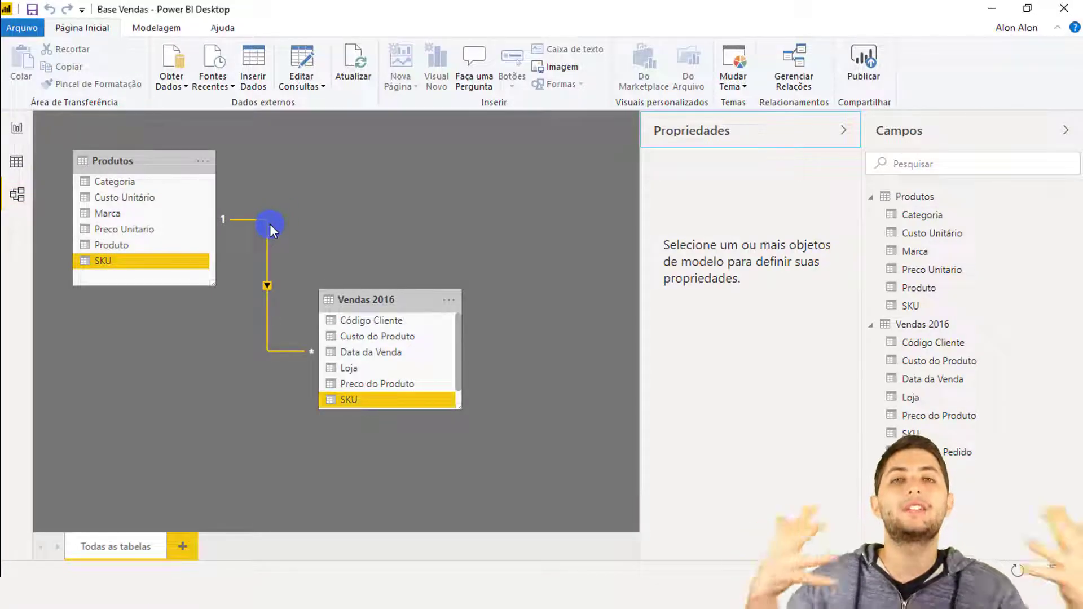
left_click(17, 162)
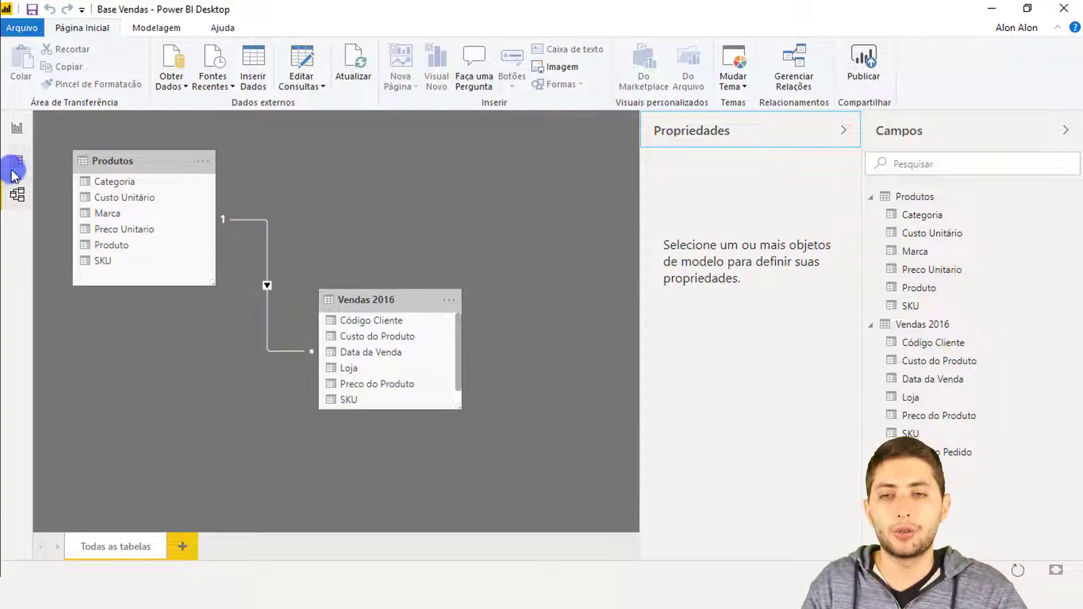
left_click_drag(371, 139, 808, 140)
left_click(490, 166)
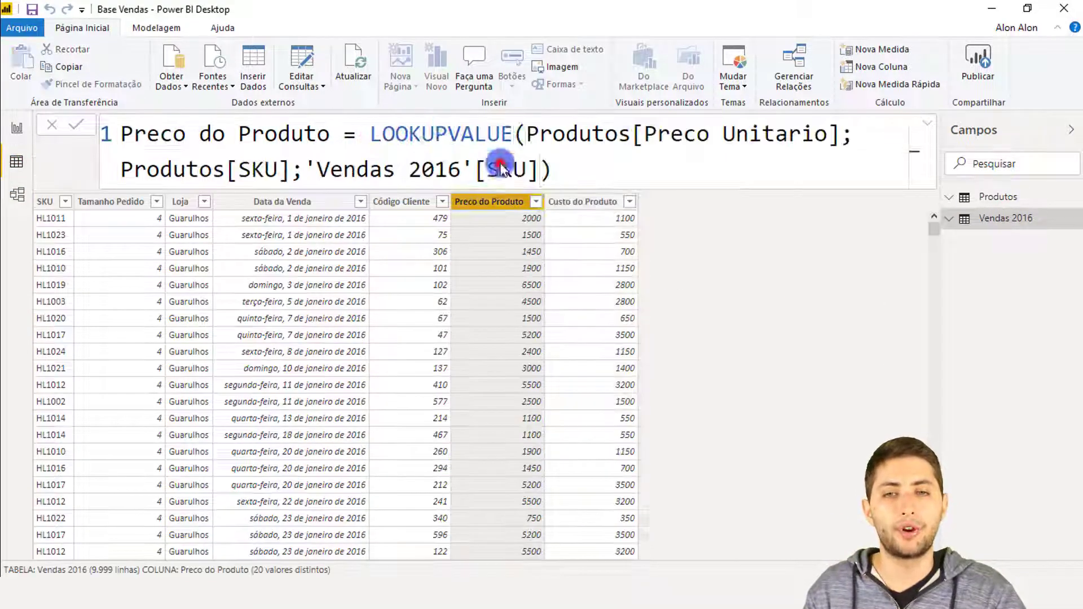
left_click_drag(380, 135, 686, 180)
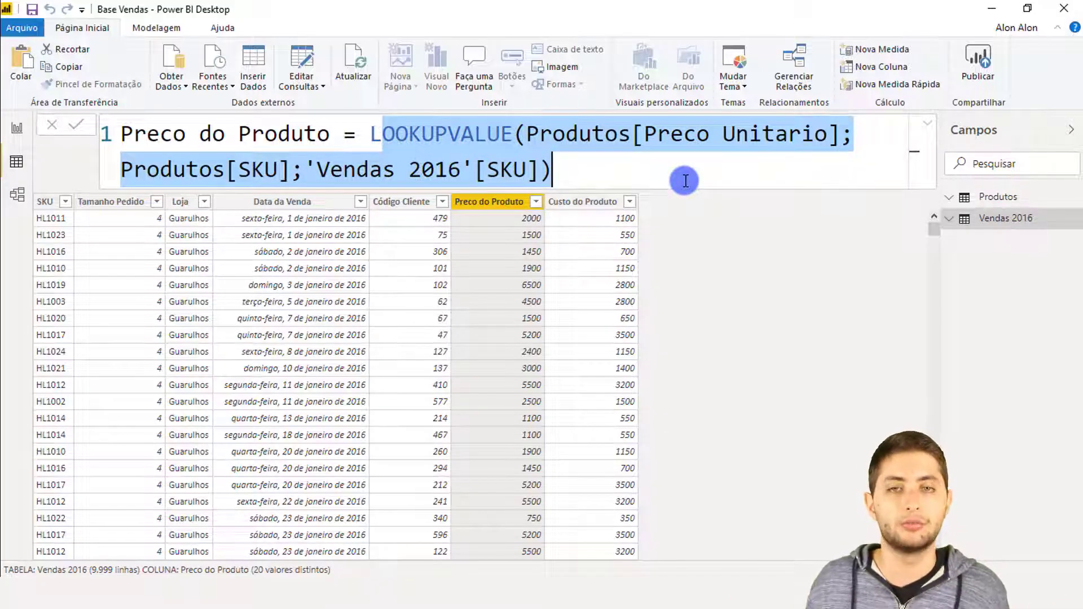
left_click(596, 201)
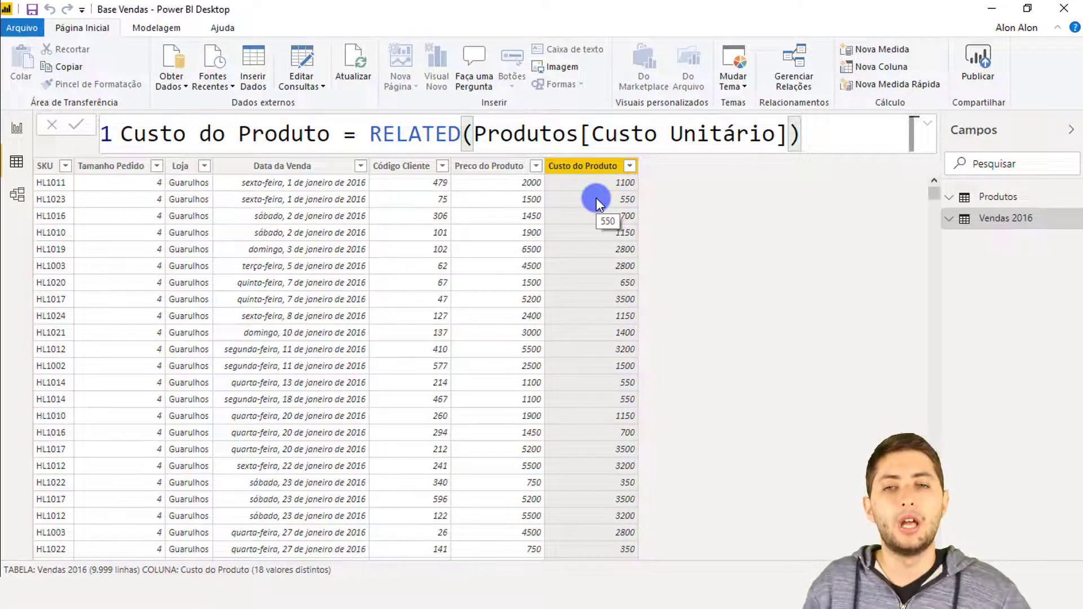
left_click_drag(371, 135, 899, 130)
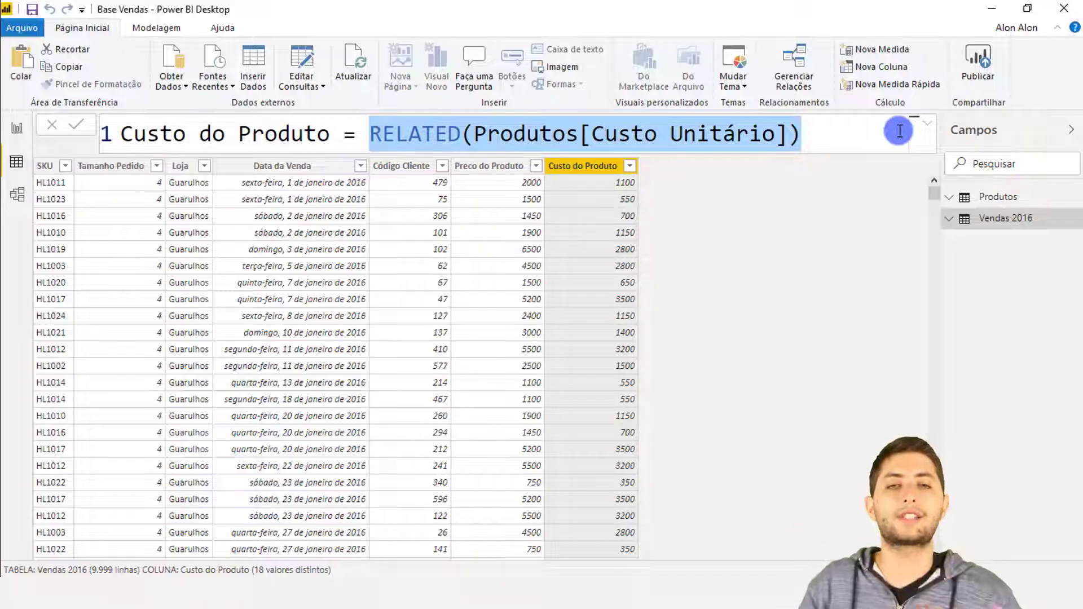
- Trace the Custo Unitário argument of the RELATED formula to SKU HL1011 in Produtos, and return to Vendas 2016
left_click_drag(587, 133, 783, 122)
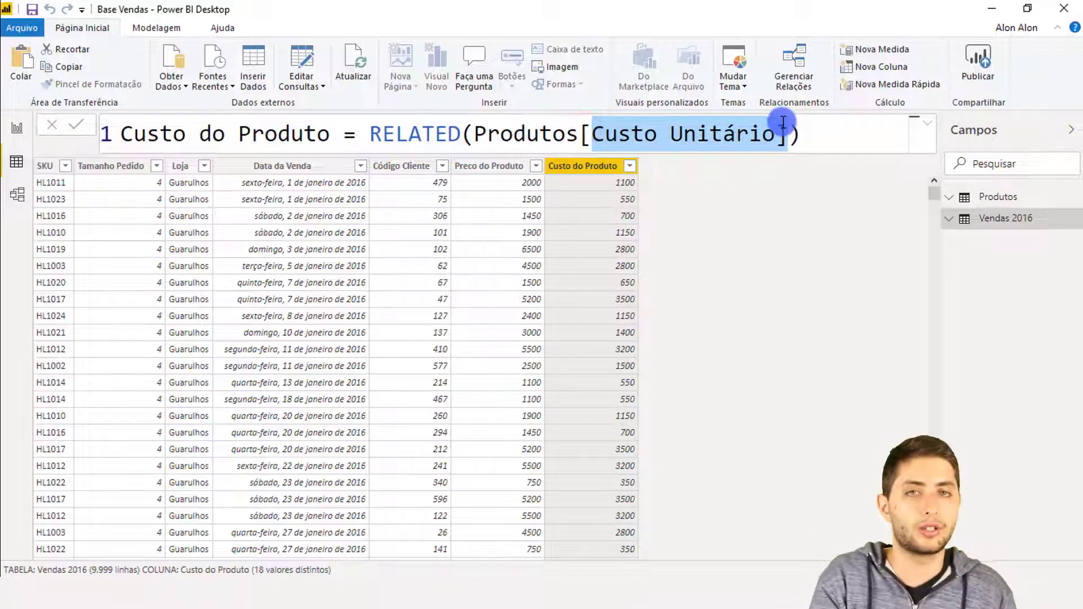
left_click(43, 185)
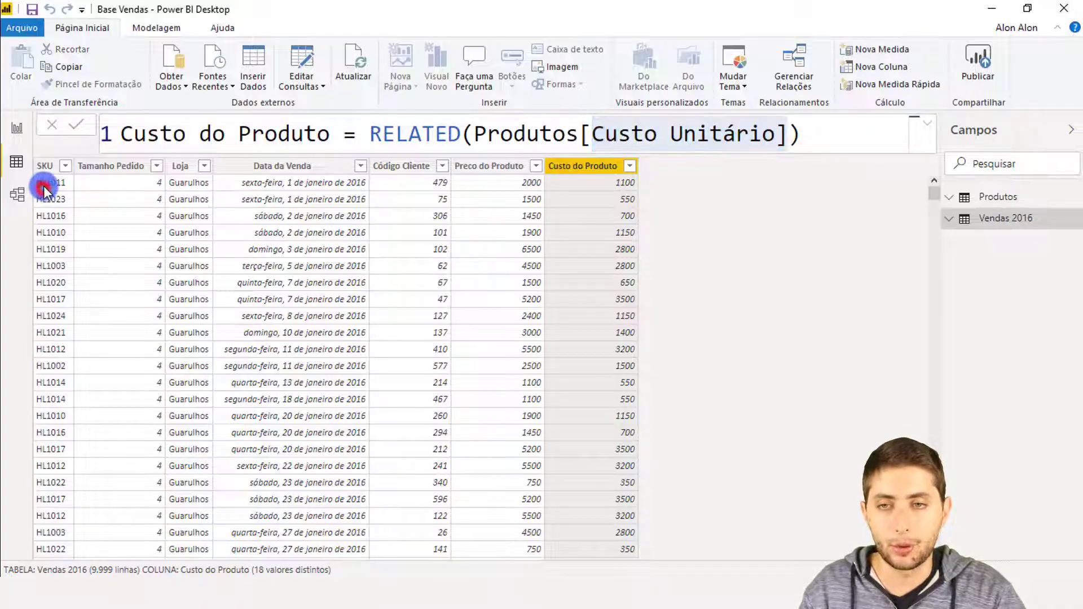
left_click(993, 197)
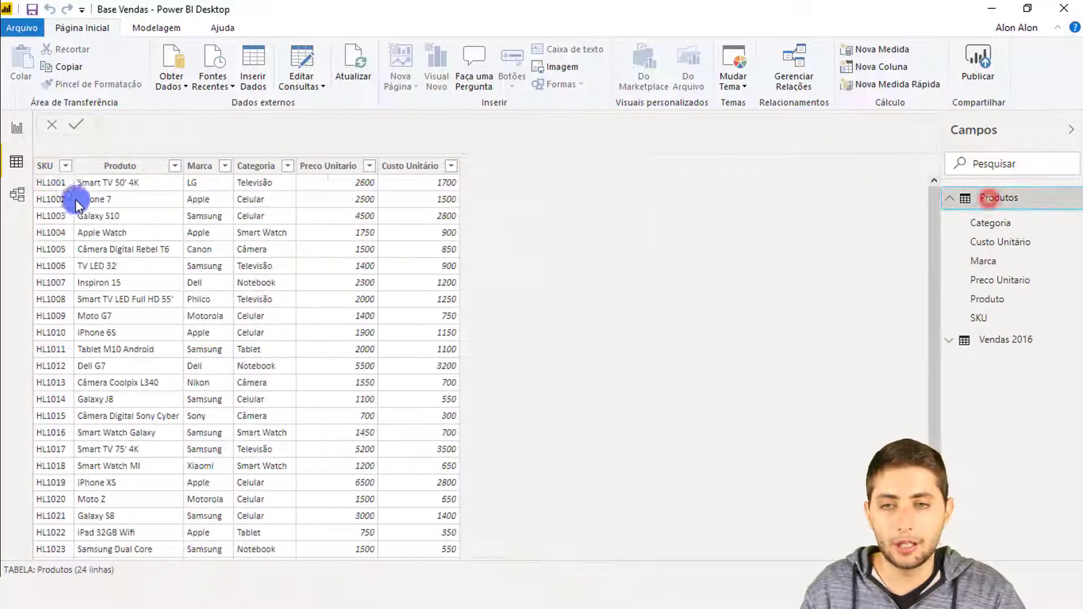
left_click(50, 350)
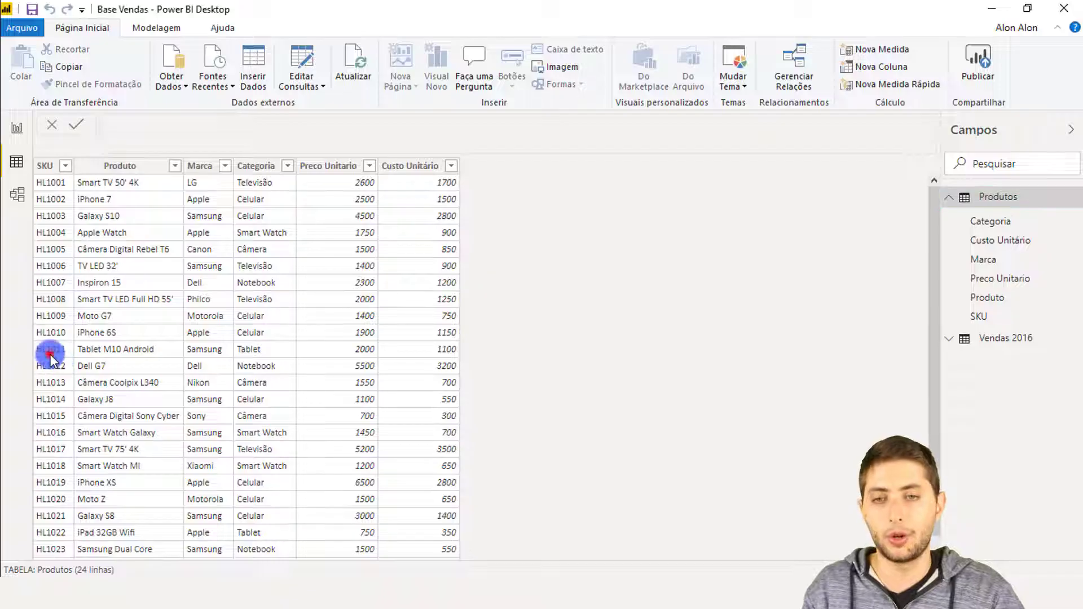
left_click(441, 357)
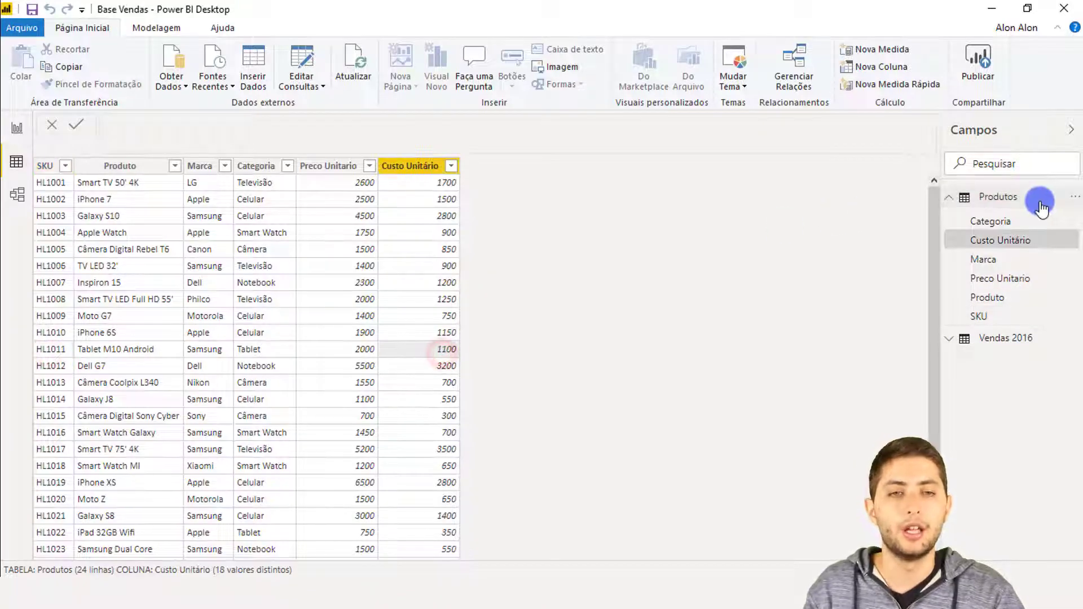
left_click(1039, 200)
left_click(1027, 223)
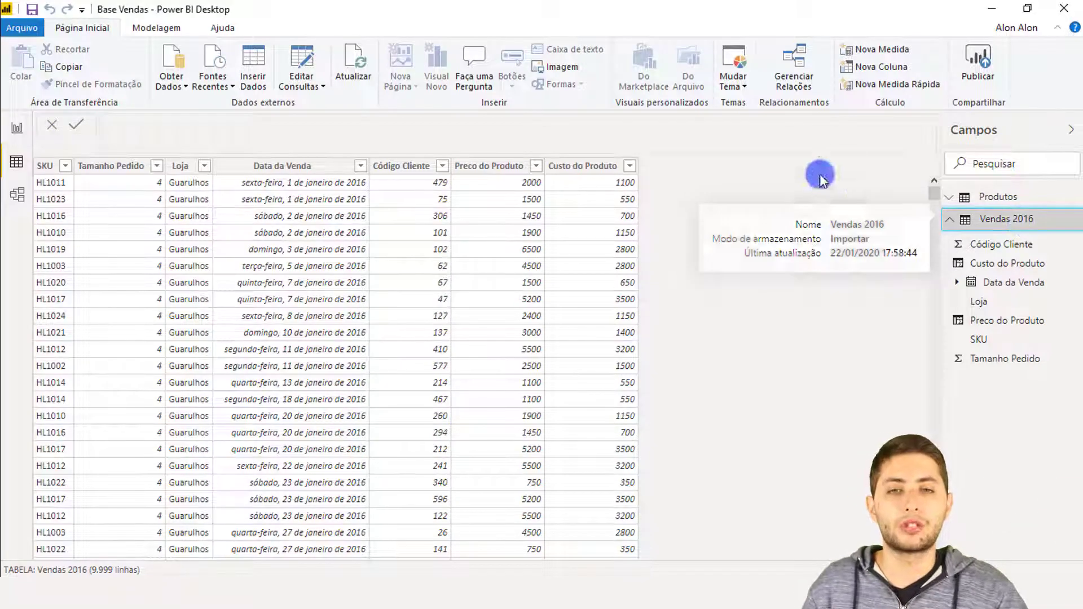
- Review the LOOKUPVALUE formula of Preco do Produto against the RELATED formula of Custo do Produto in Vendas 2016
left_click(490, 165)
left_click_drag(370, 129, 568, 176)
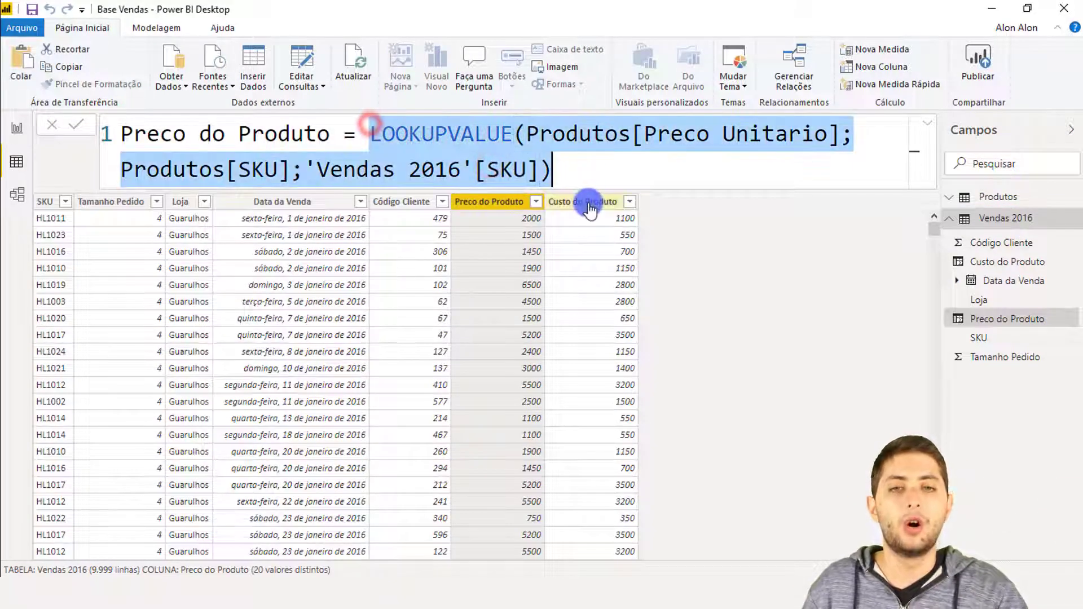
left_click(588, 202)
left_click_drag(371, 129, 817, 133)
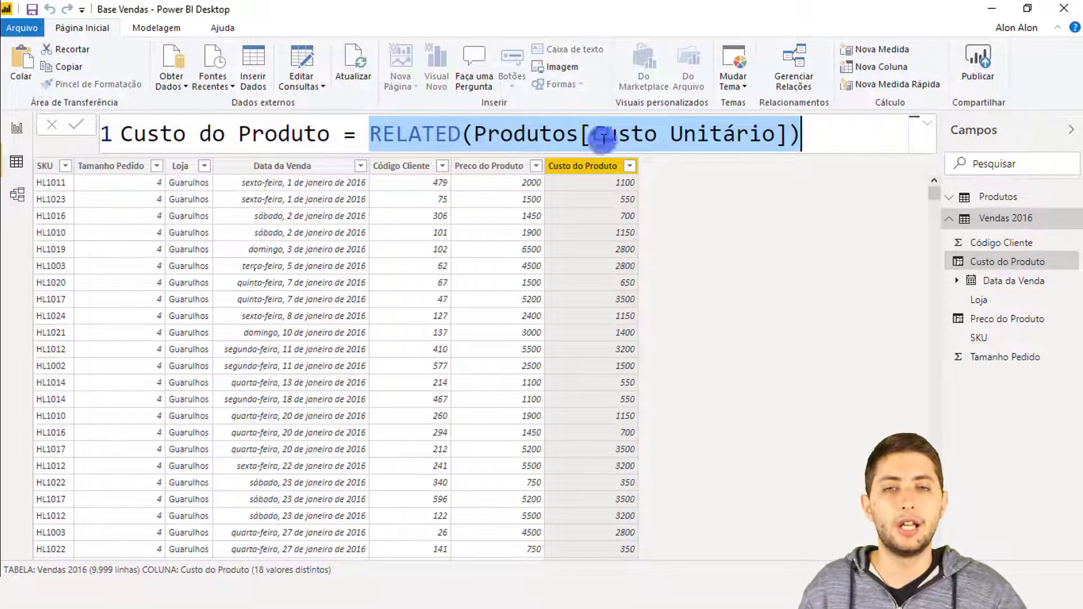
left_click(492, 167)
left_click(554, 168)
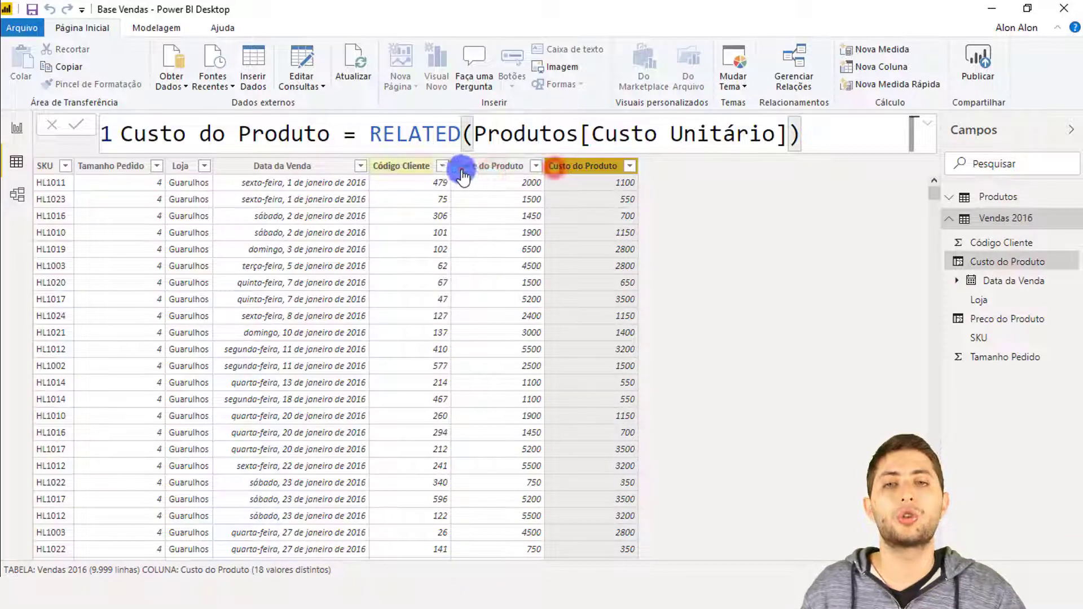
left_click(480, 166)
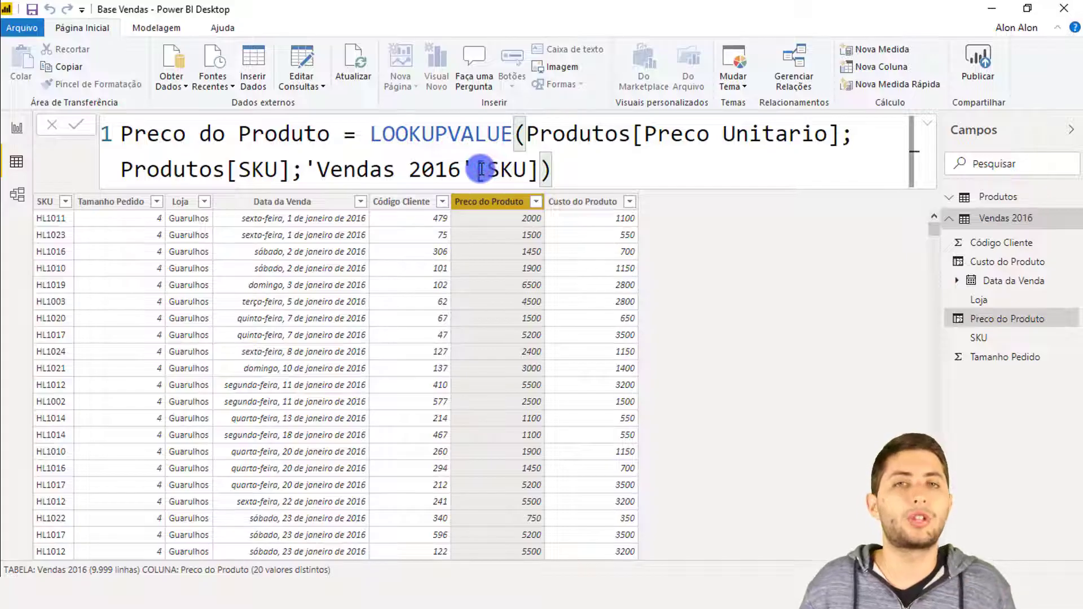
left_click(98, 202)
left_click(505, 168)
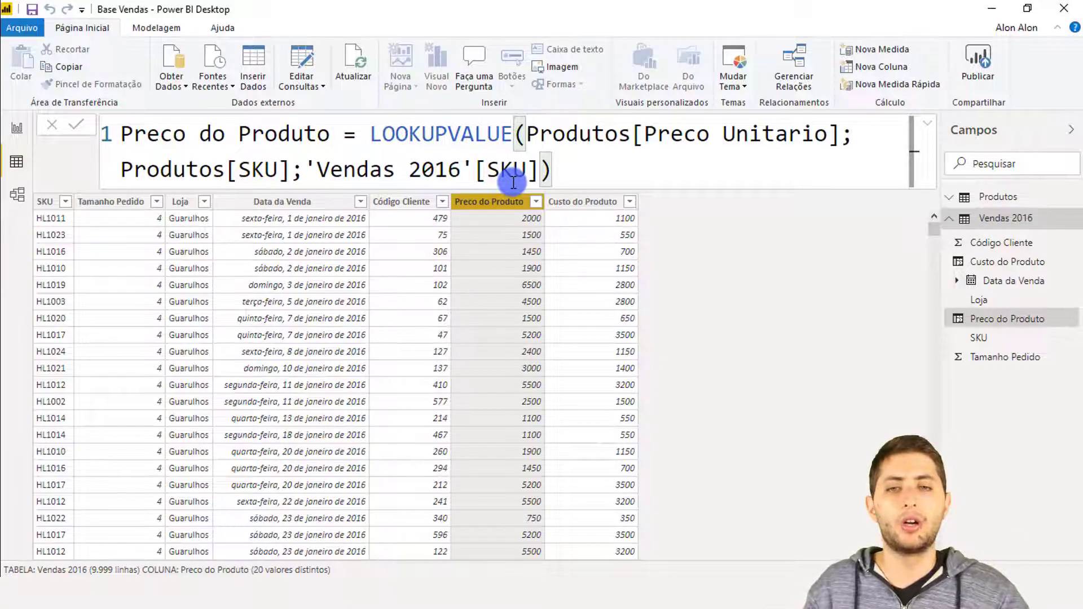
- Add a calculated column Faturamento da Venda = 'Vendas 2016'[Tamanho Pedido]*'Vendas 2016'[Preco do Produto] to Vendas 2016, and check its first row against both source columns
right_click(463, 287)
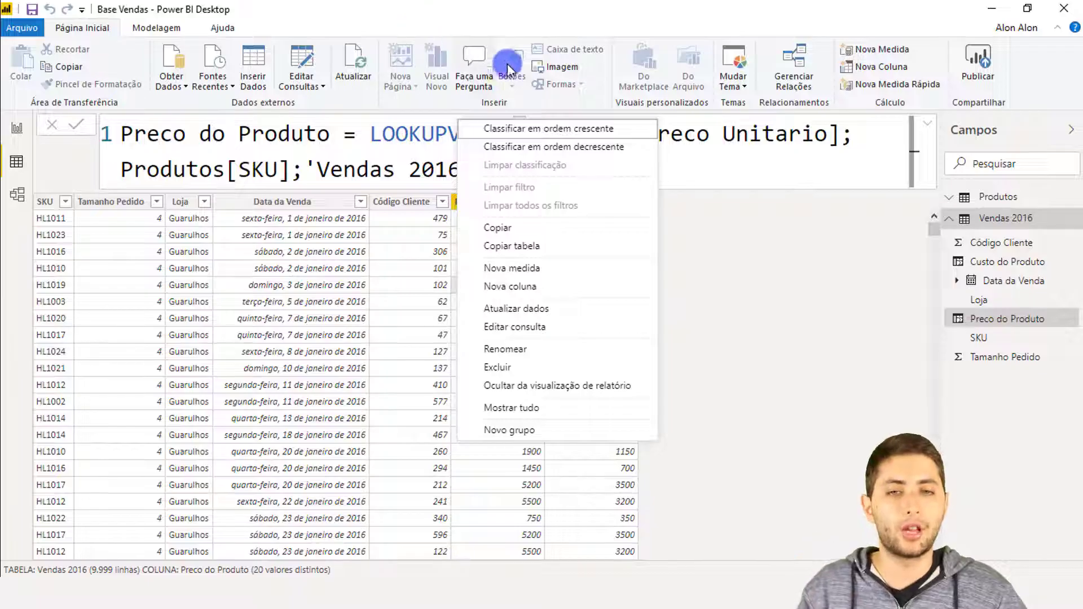
left_click(574, 282)
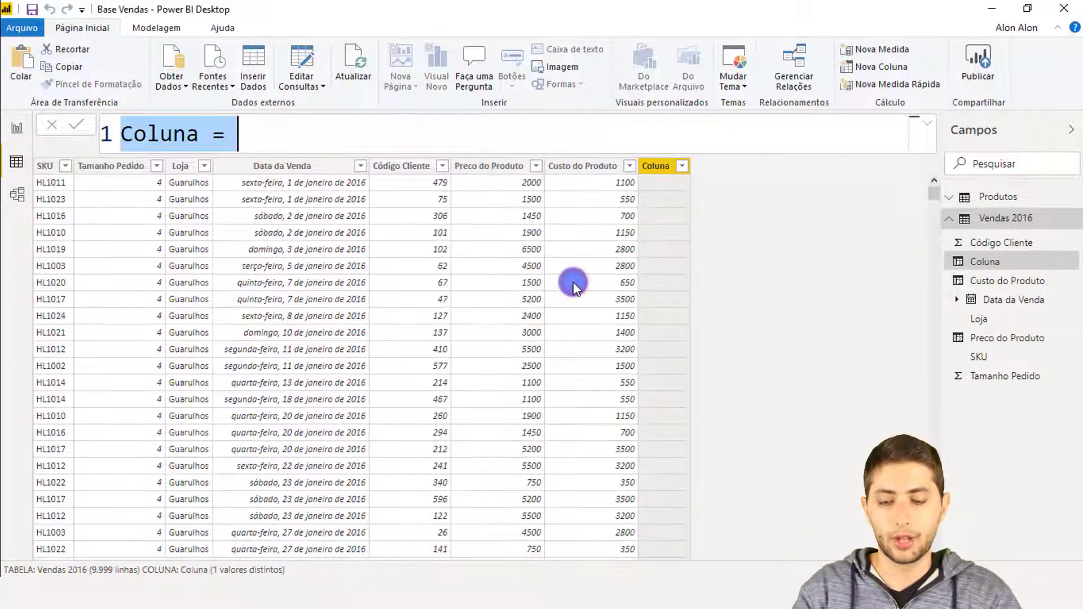
type("Faturament")
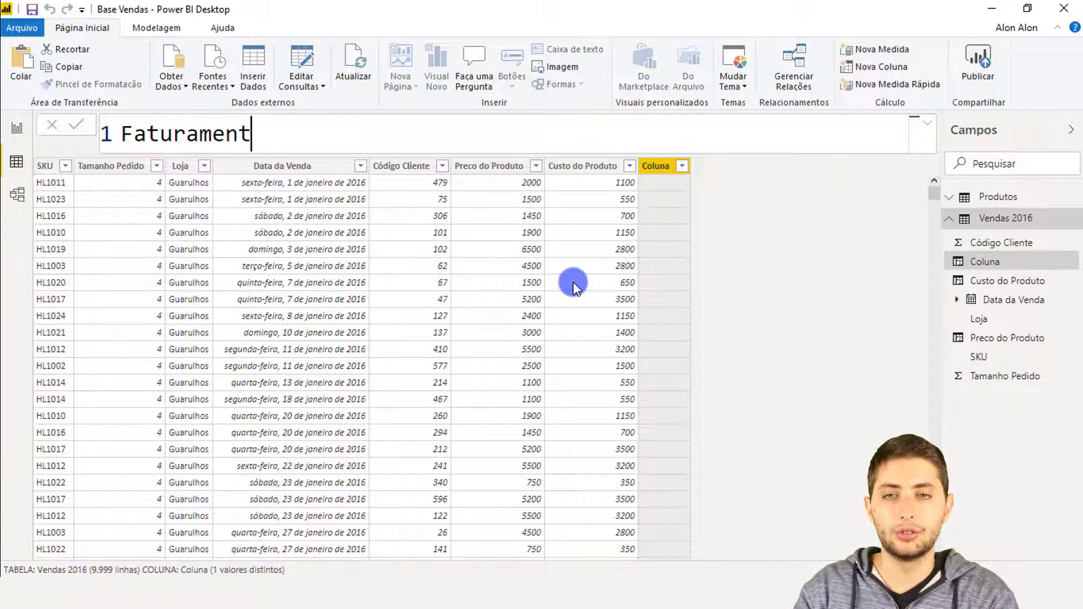
type("o da Venda =")
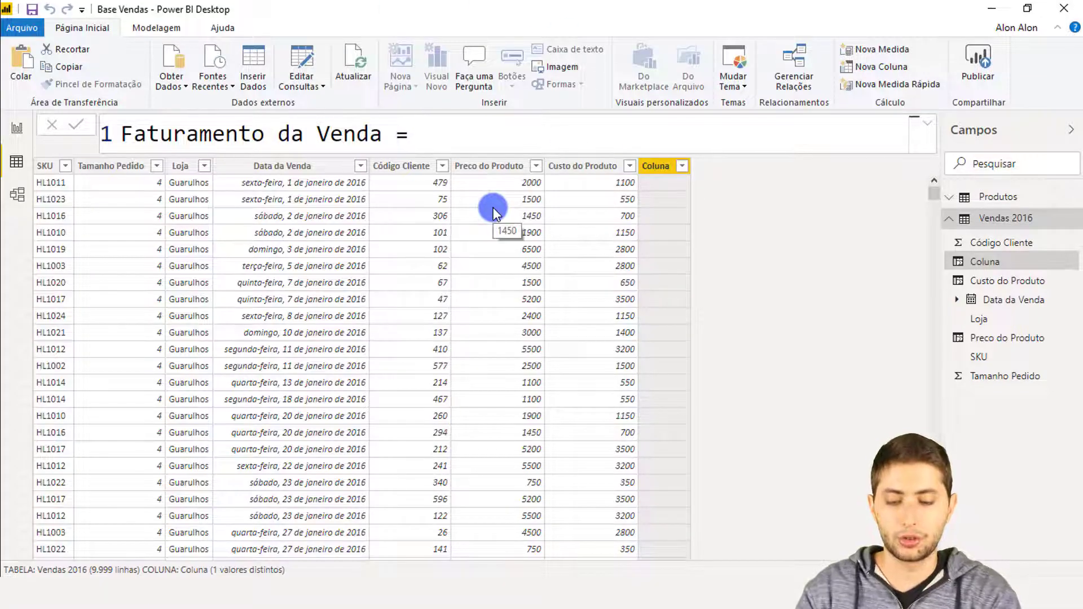
type("tama")
key("Tab")
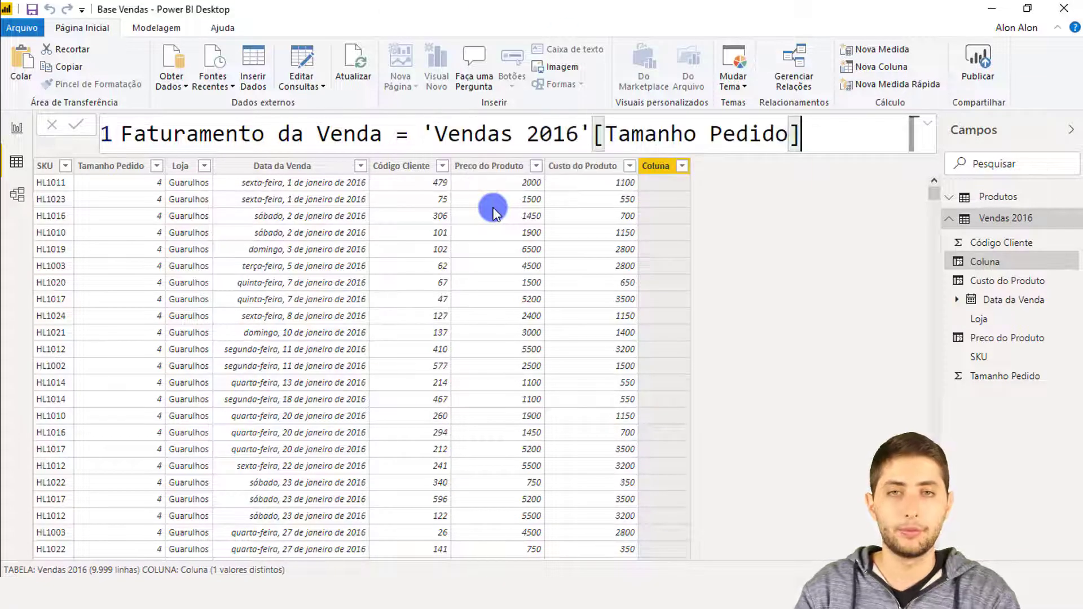
type("*prec")
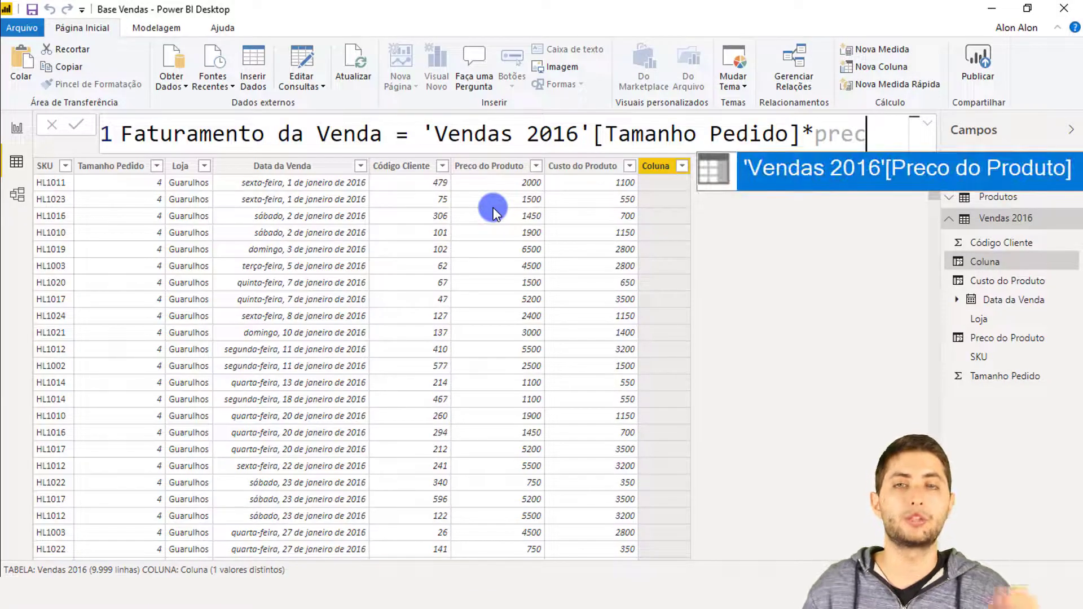
key("Tab")
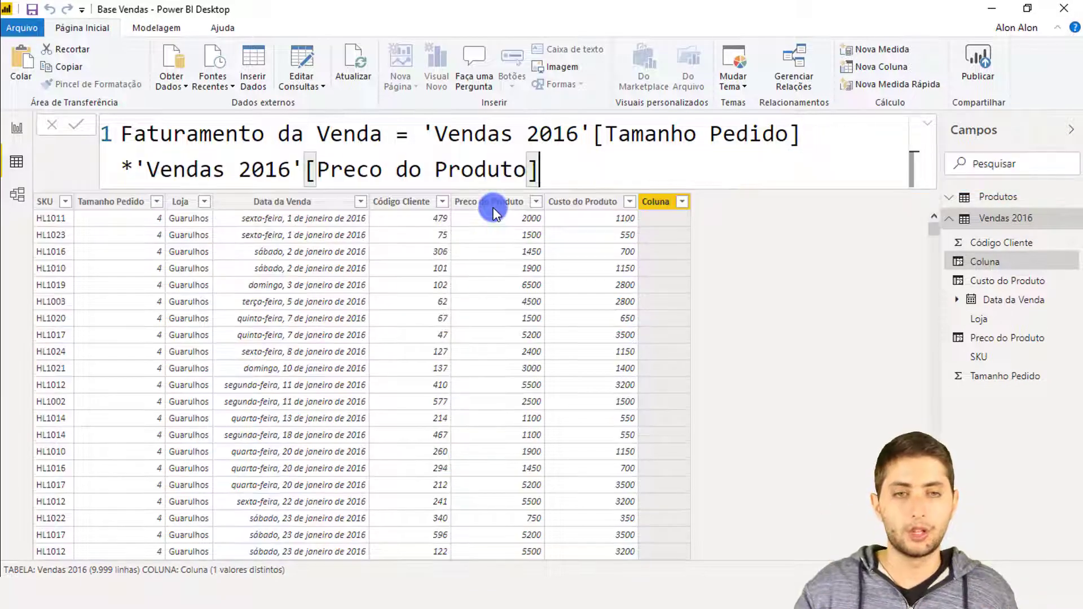
key("Return")
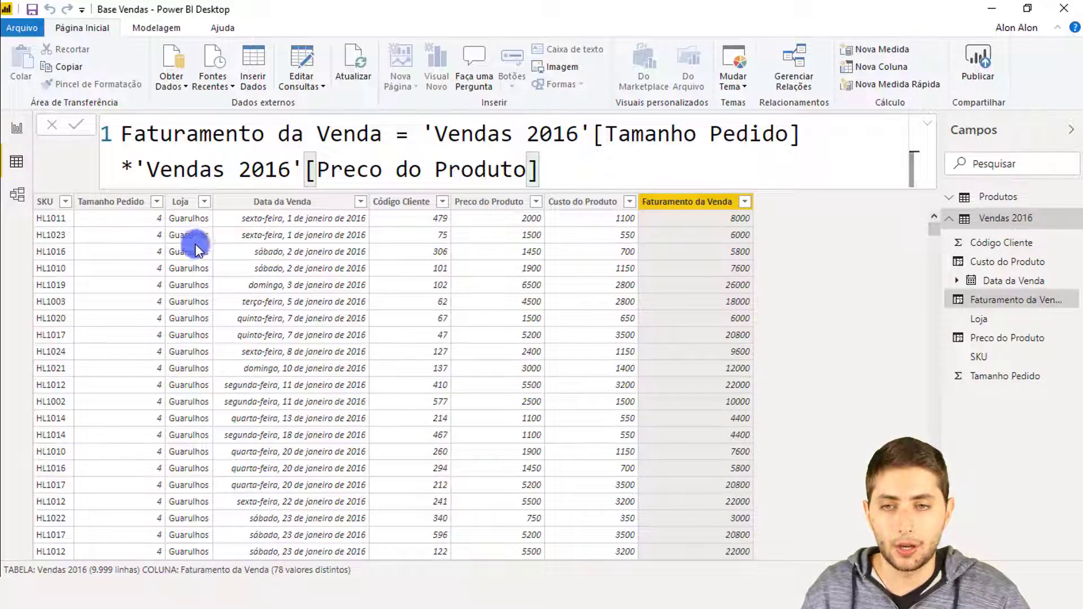
left_click(134, 216)
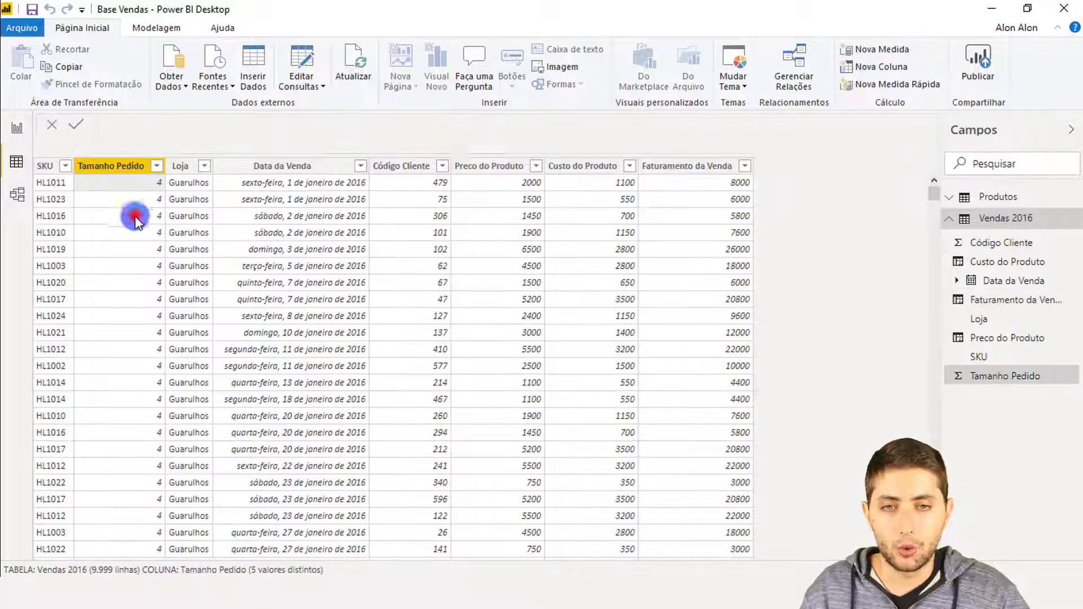
left_click(509, 169)
left_click(699, 217)
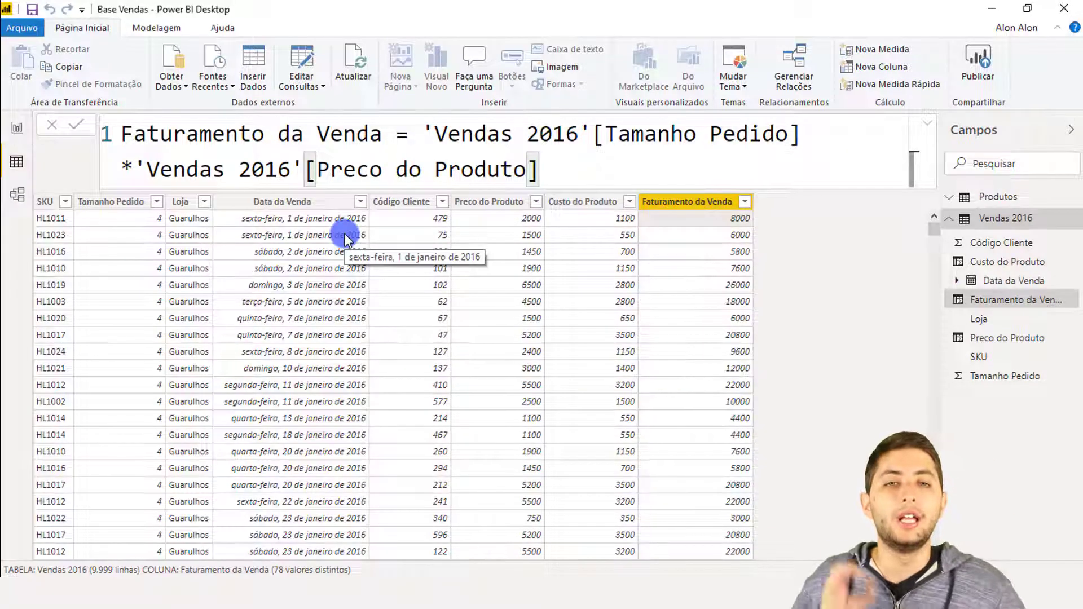
- Format the Faturamento da Venda column with the general currency format (Moeda geral)
left_click(666, 207)
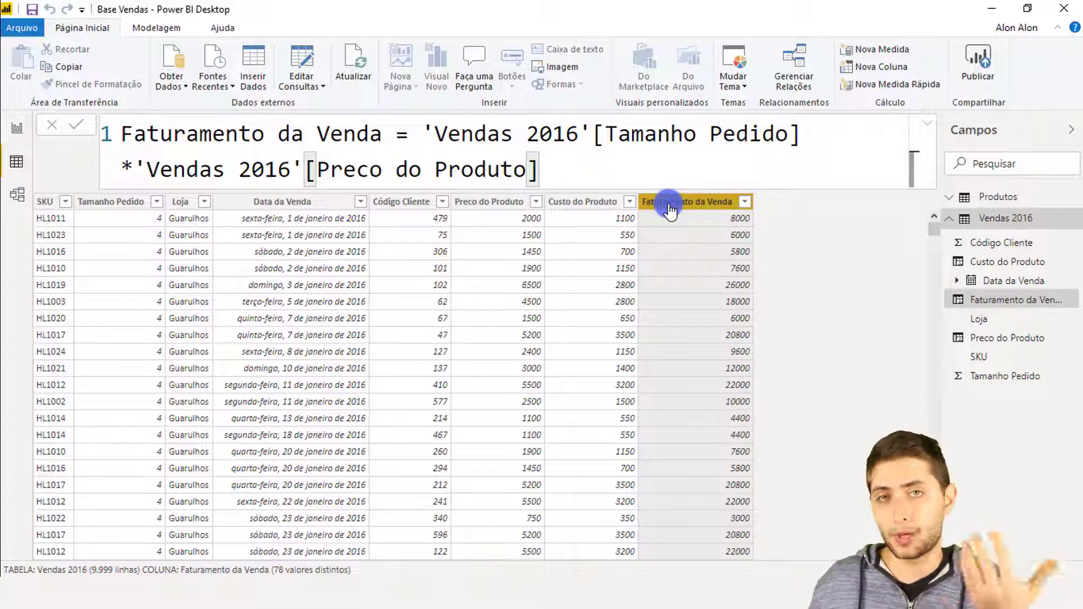
left_click(140, 29)
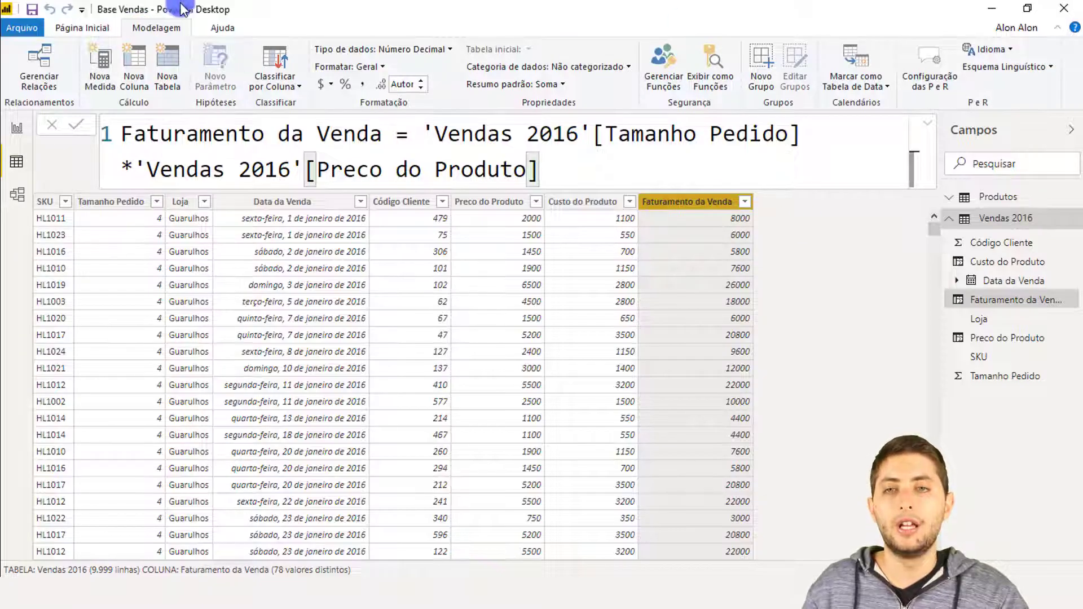
left_click(329, 85)
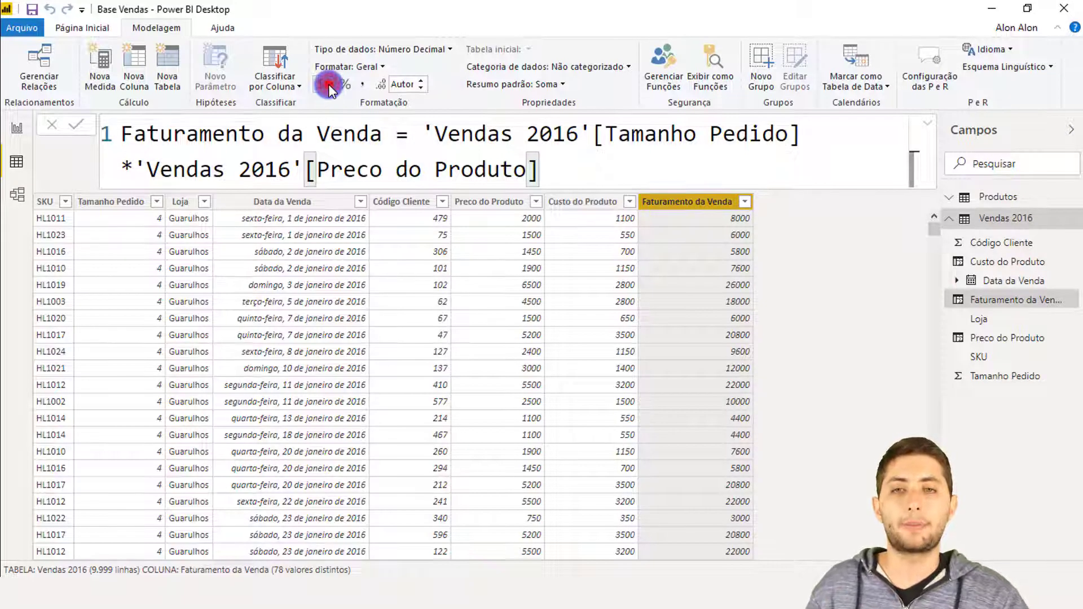
left_click(331, 84)
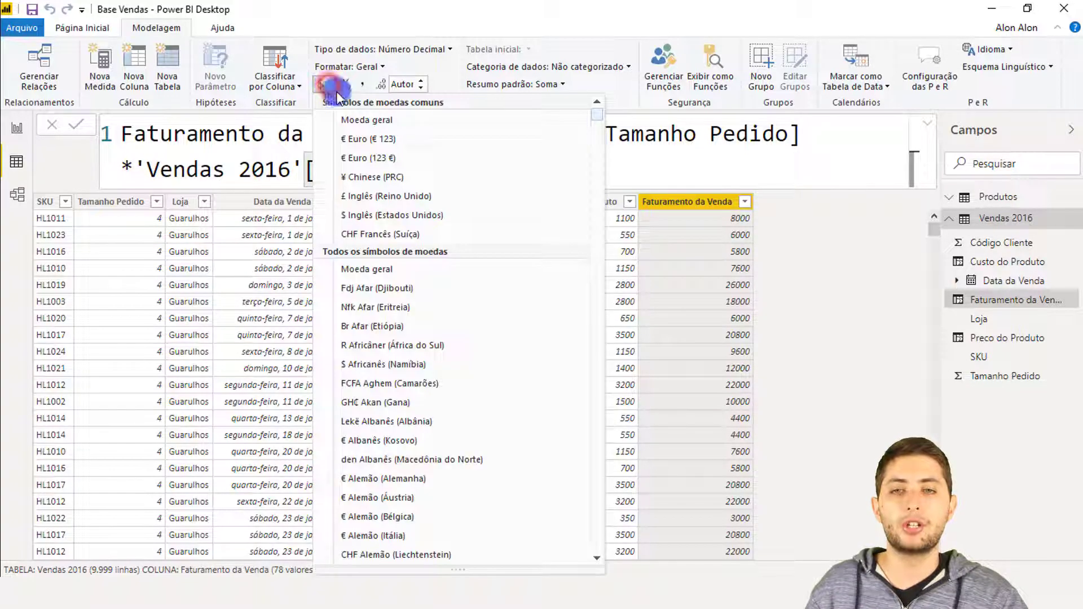
left_click(385, 121)
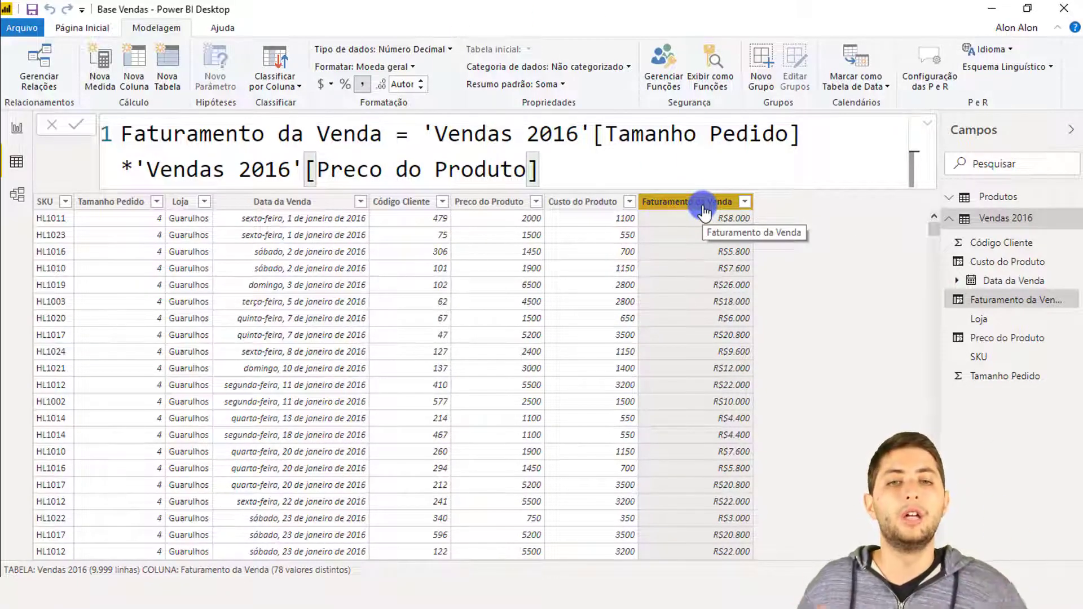
- Replace the Tamanho Pedido por Marca chart on Página 1 with an empty stacked column chart, widened and placed near the middle of the page
left_click(14, 132)
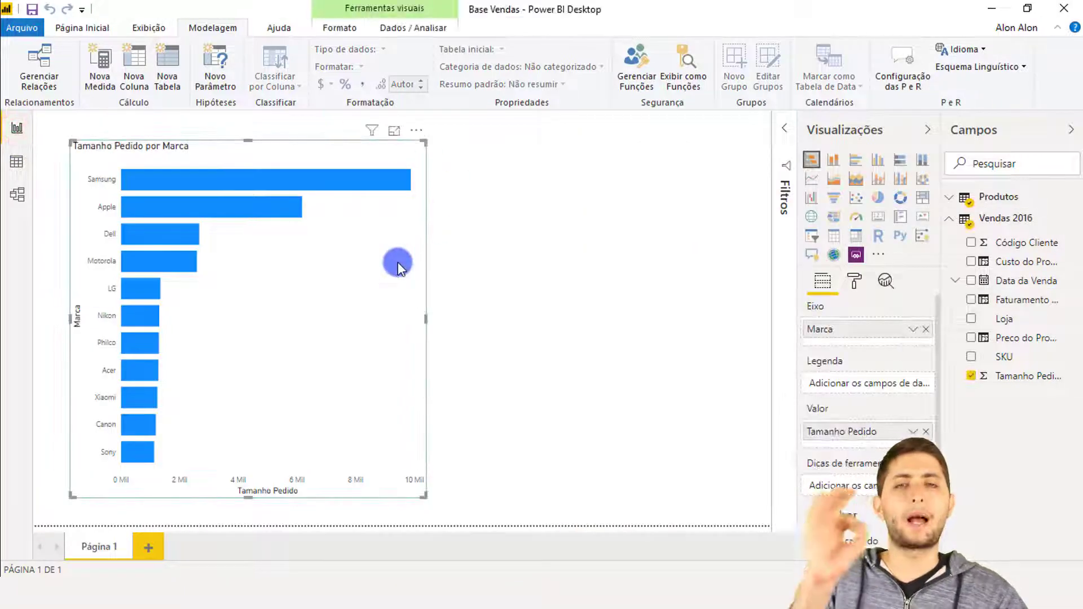
key("Delete")
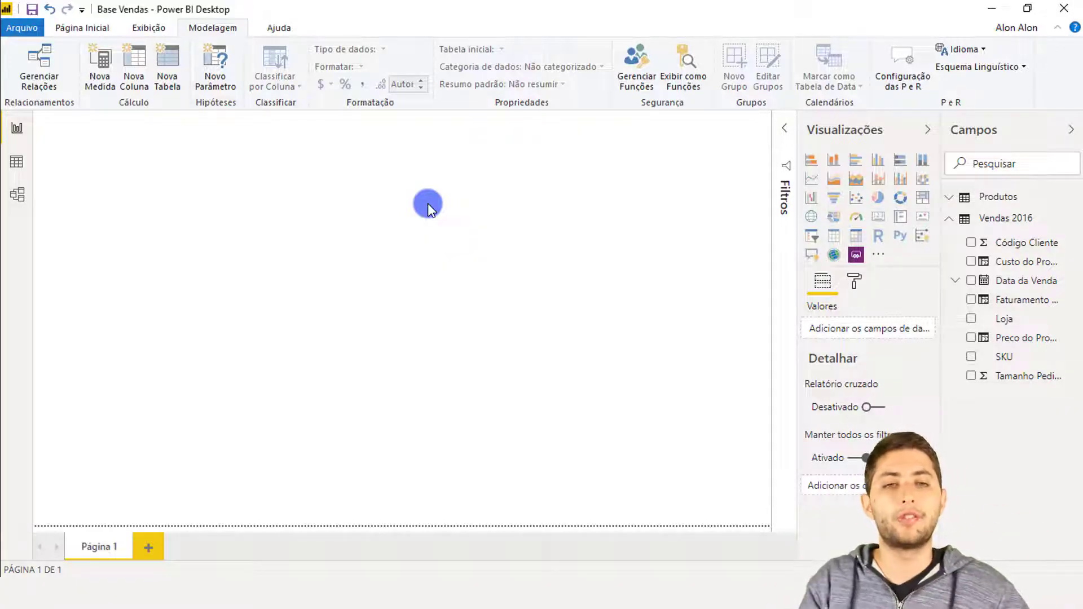
left_click(834, 164)
left_click_drag(154, 220, 238, 266)
left_click_drag(282, 316, 577, 338)
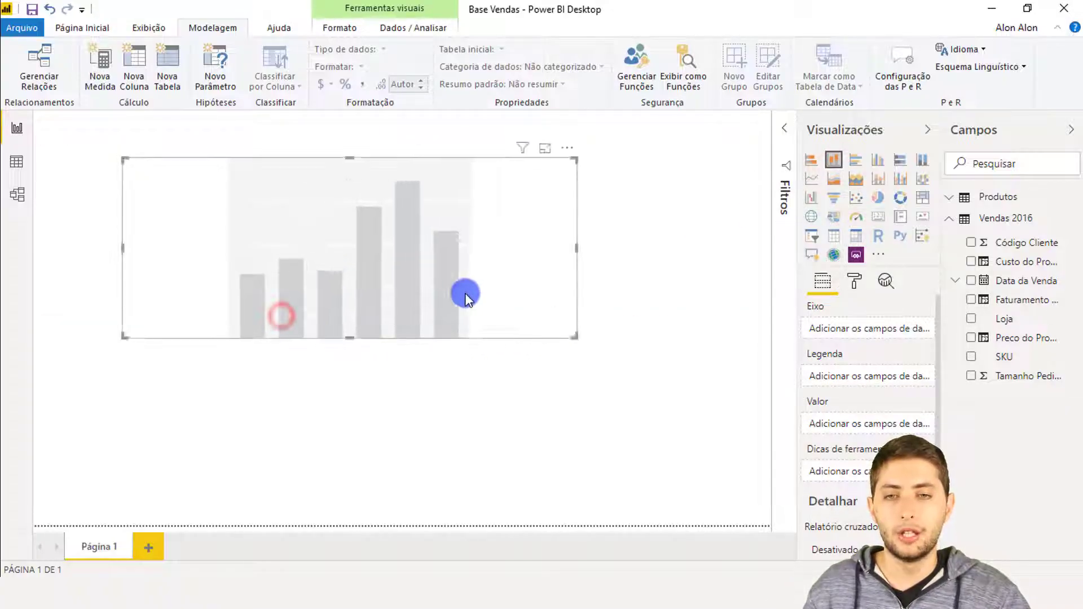
left_click_drag(453, 285, 479, 323)
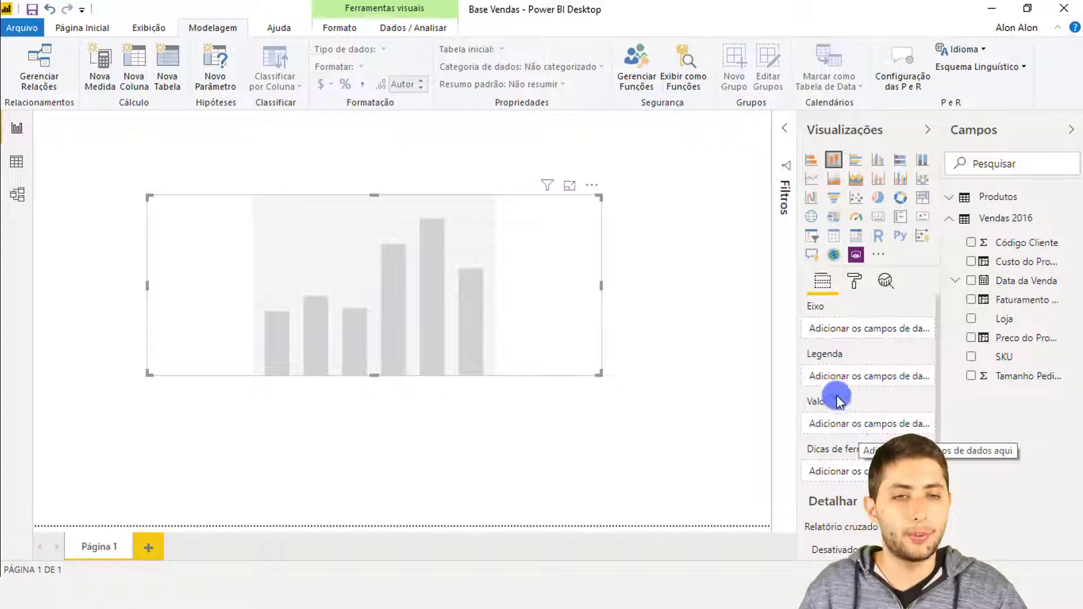
- Plot Faturamento da Venda as the column chart's value, with Categoria from Produtos on its axis
left_click_drag(1027, 294, 794, 265)
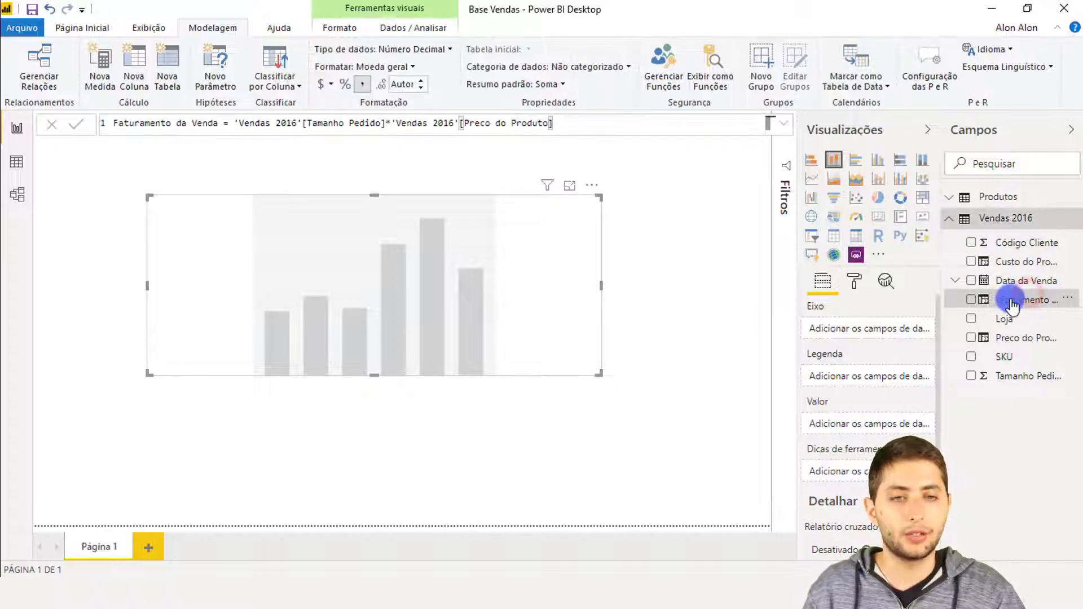
left_click_drag(1015, 299, 873, 432)
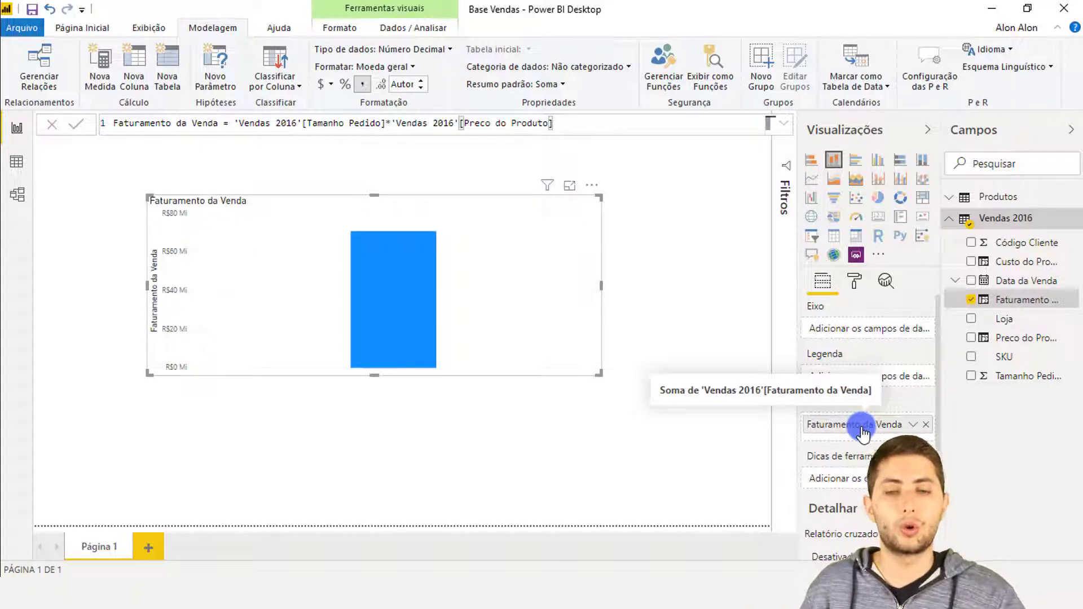
mouse_move(414, 304)
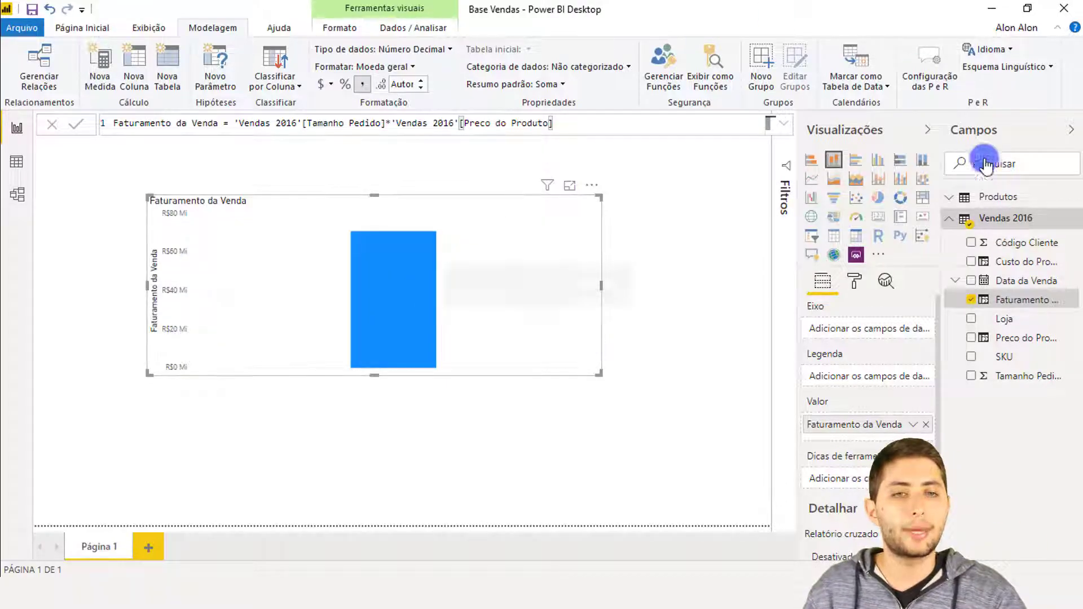
left_click(1006, 197)
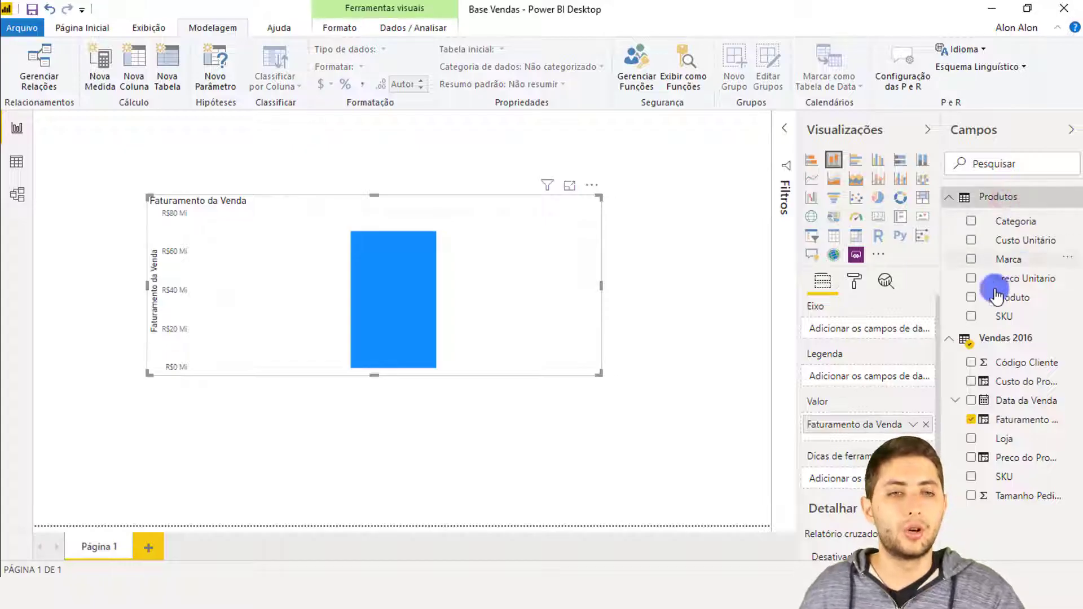
left_click(1033, 222)
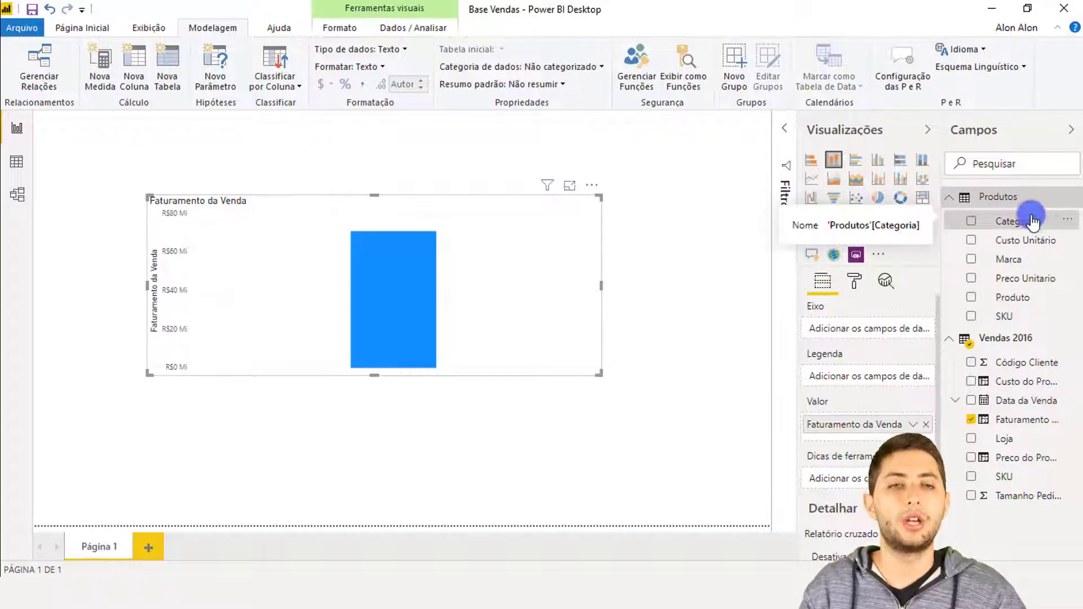
left_click_drag(1031, 226, 880, 330)
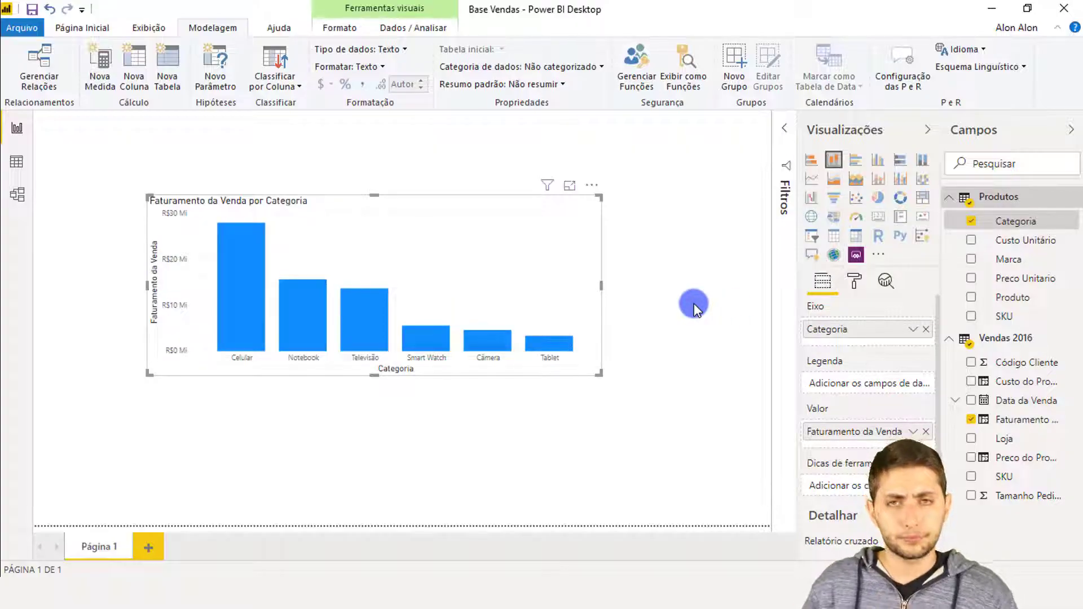